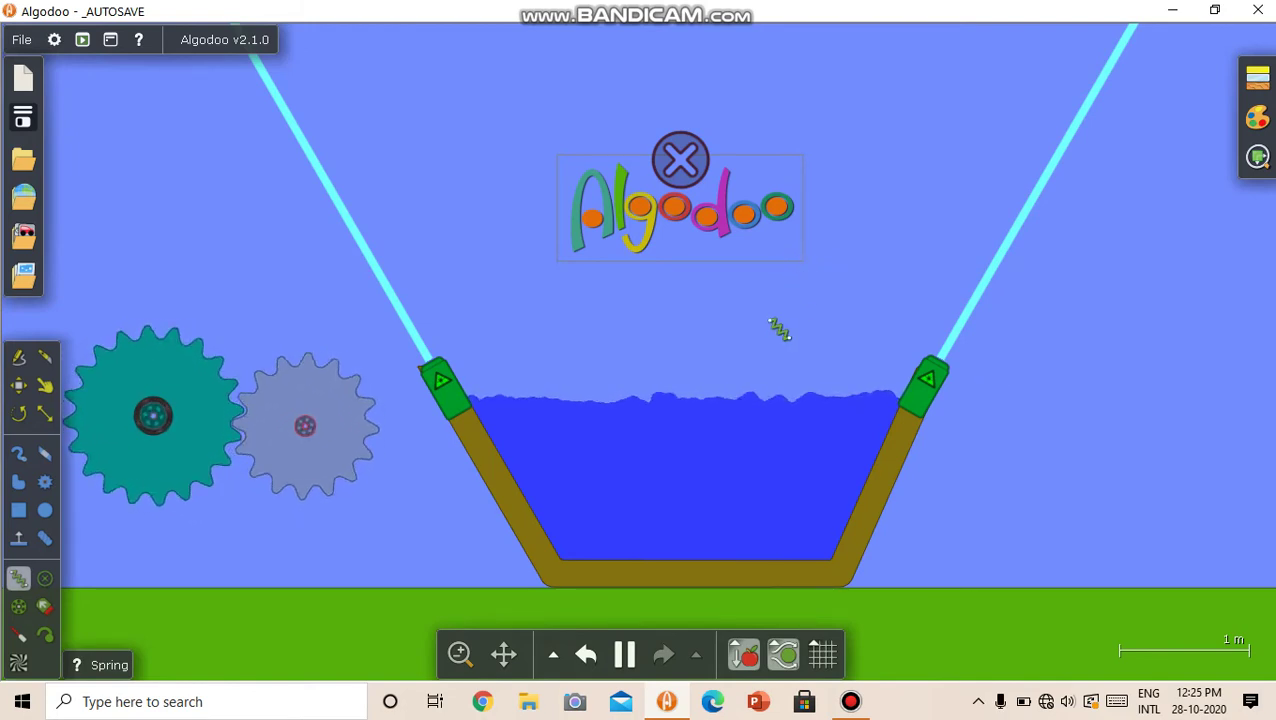
Step: Let the Algodoo logo fall into the water tank, then pan toward the tank's right side
{"action": "key", "text": "b"}
{"action": "key", "text": "d"}
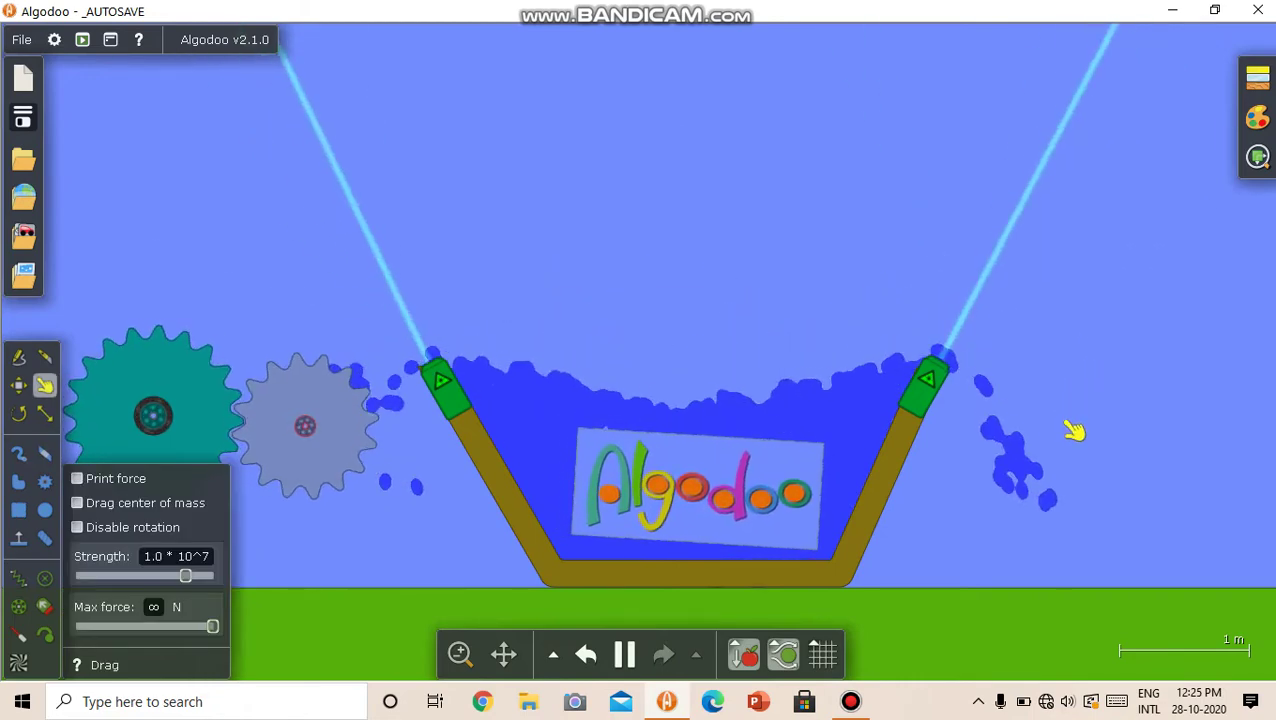
{"action": "left_click_drag", "start_coordinate": [1074, 427], "coordinate": [513, 436]}
Step: Draw a wide purple box, run the simulation briefly, and pan to empty ground on the right
{"action": "key", "text": "b"}
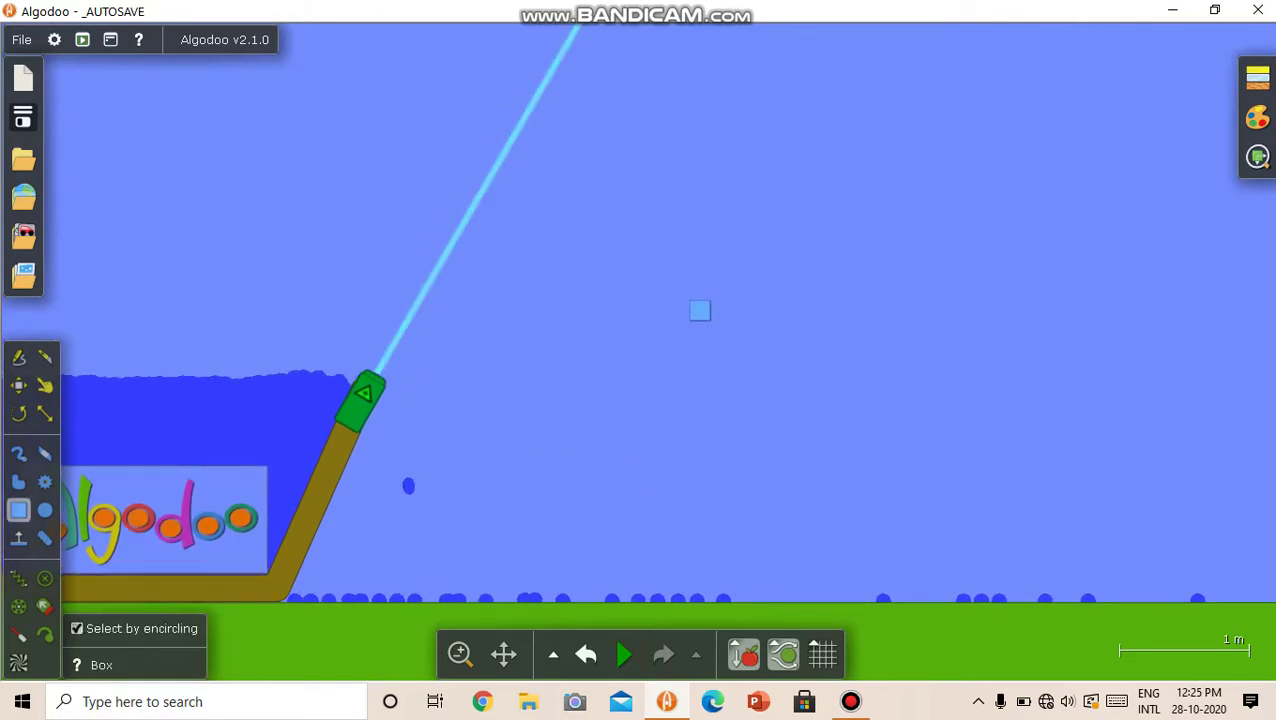
{"action": "left_click_drag", "start_coordinate": [999, 416], "coordinate": [997, 413]}
{"action": "key", "text": "space"}
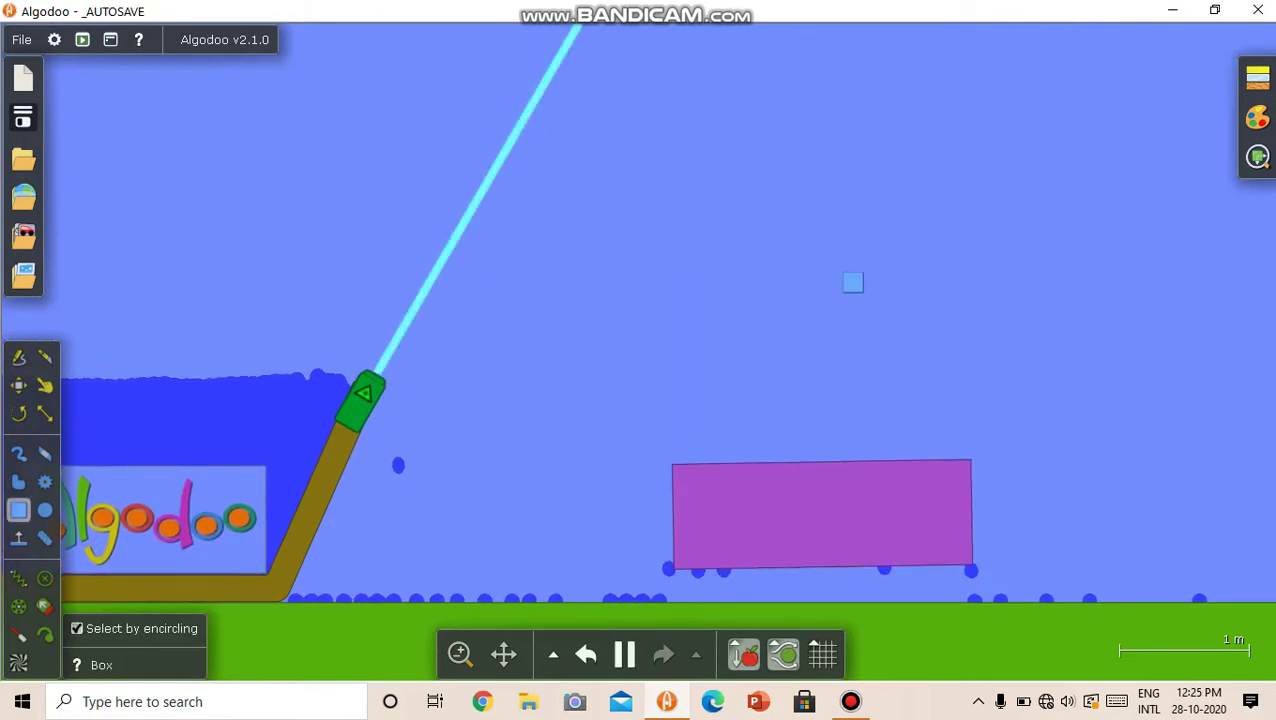
{"action": "key", "text": "c"}
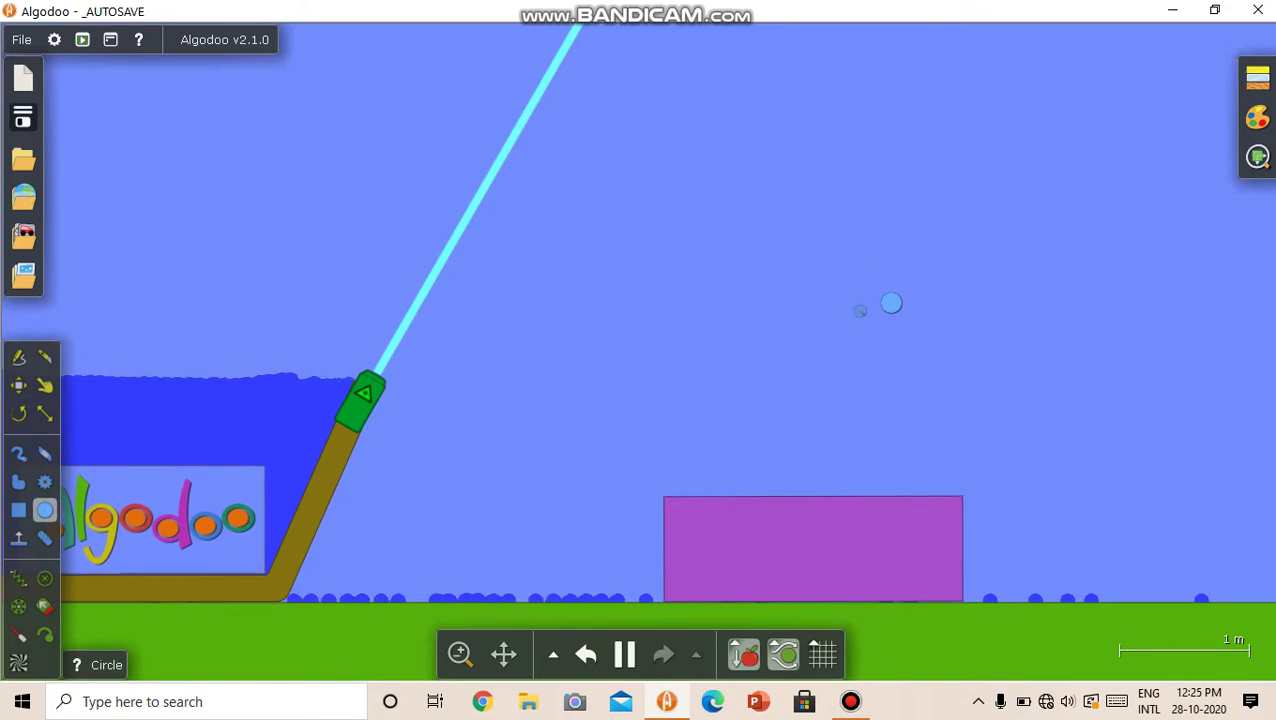
{"action": "left_click_drag", "start_coordinate": [914, 314], "coordinate": [312, 258]}
Step: Draw a large olive box as the cart body and a wheel at its lower left
{"action": "key", "text": "b"}
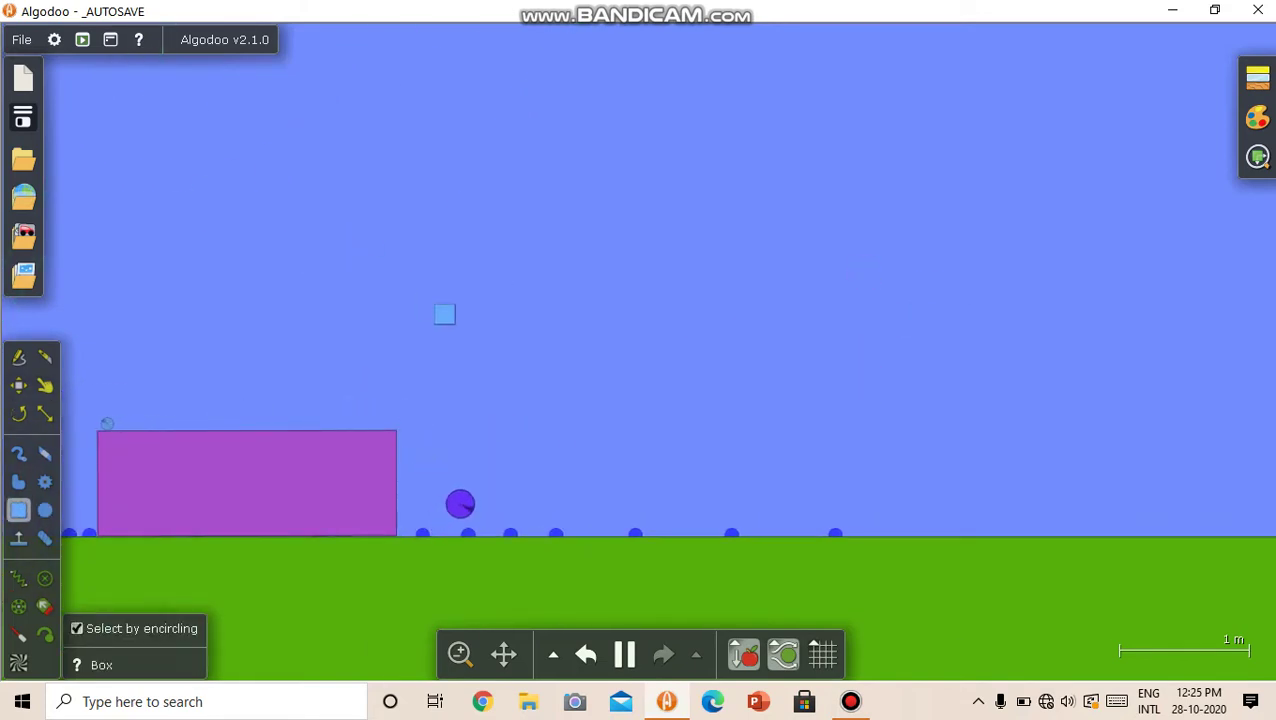
{"action": "left_click_drag", "start_coordinate": [683, 278], "coordinate": [1133, 449]}
{"action": "key", "text": "space"}
{"action": "key", "text": "c"}
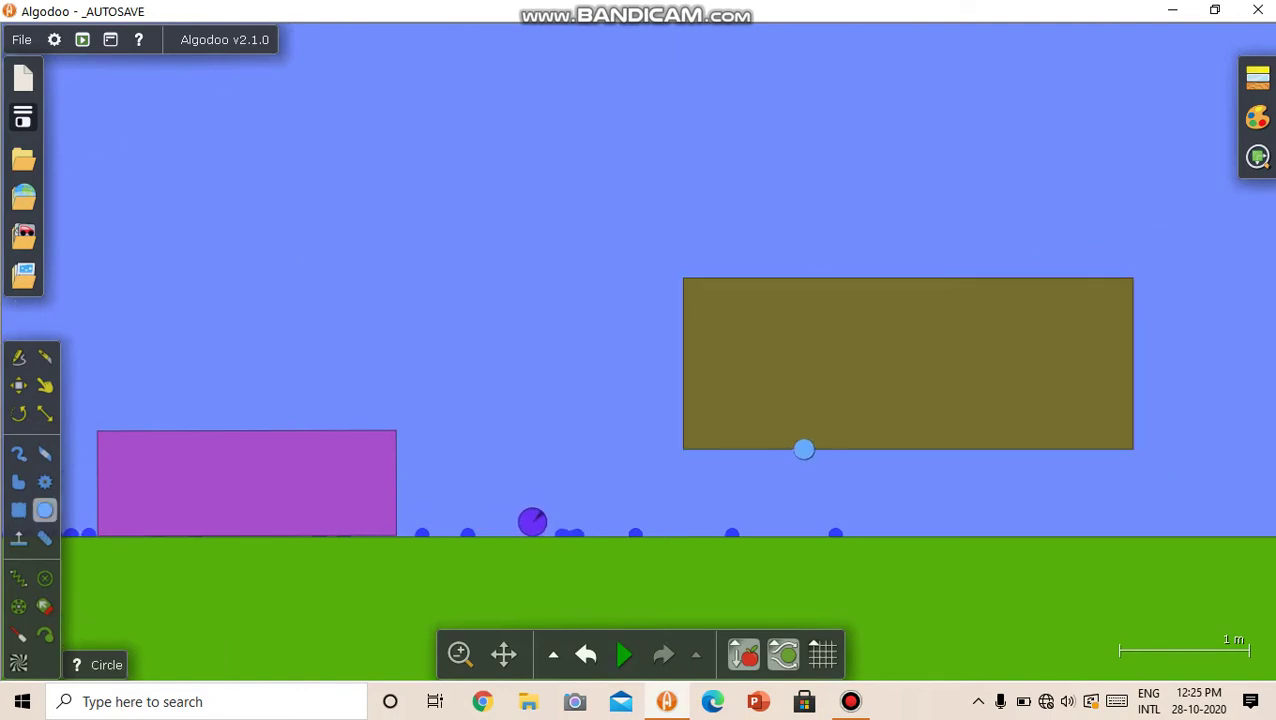
{"action": "left_click_drag", "start_coordinate": [778, 414], "coordinate": [858, 515]}
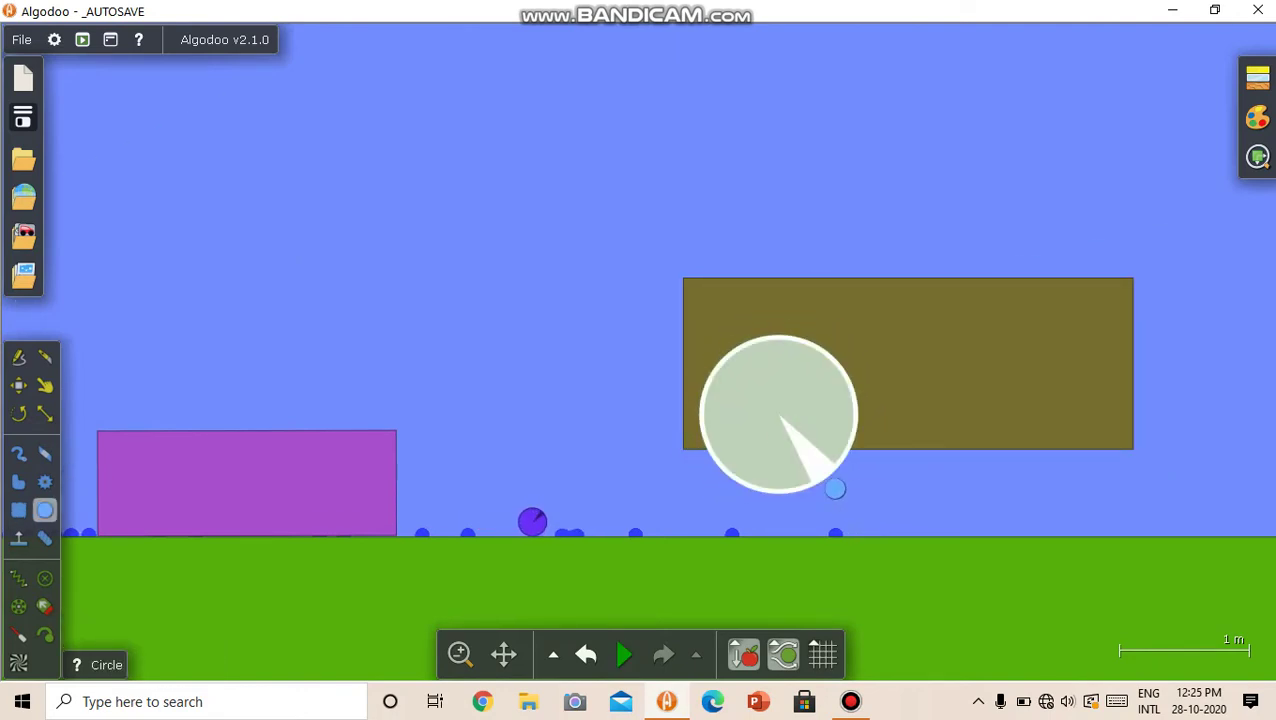
Step: Duplicate the wheel, run the simulation, and pull the cart to the left
{"action": "key", "text": "ctrl+c"}
{"action": "key", "text": "ctrl+v"}
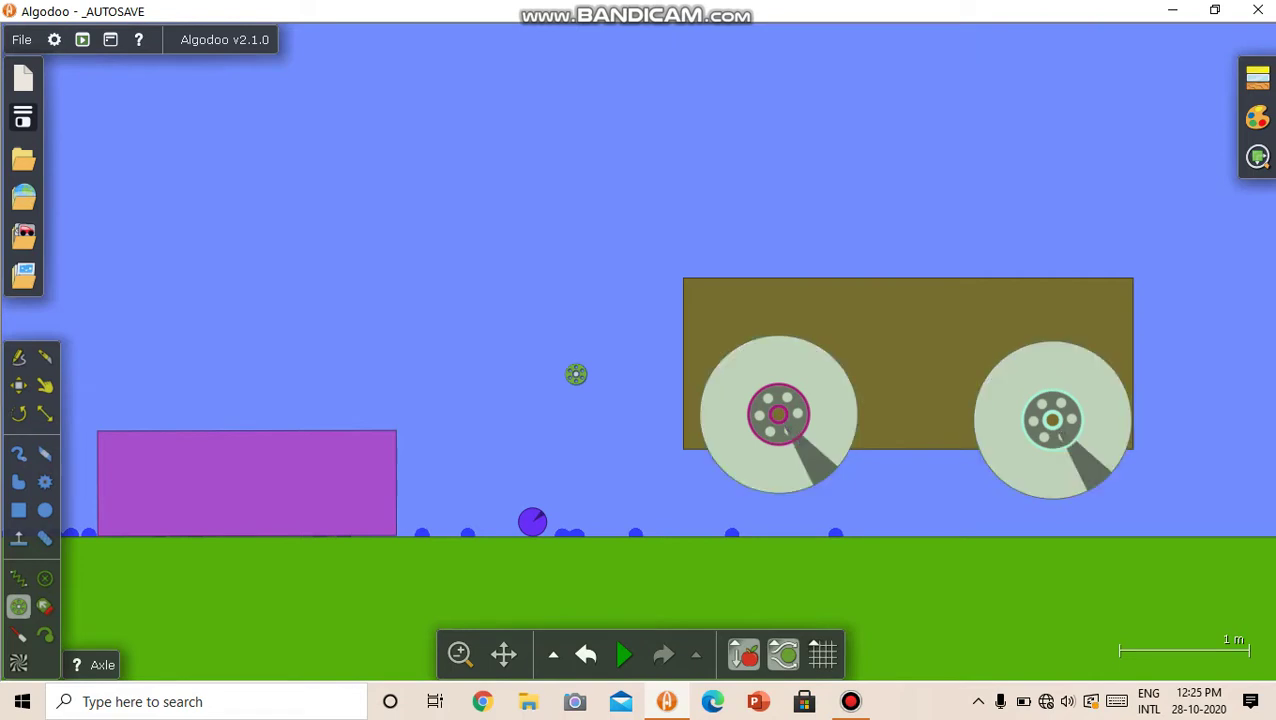
{"action": "key", "text": "space"}
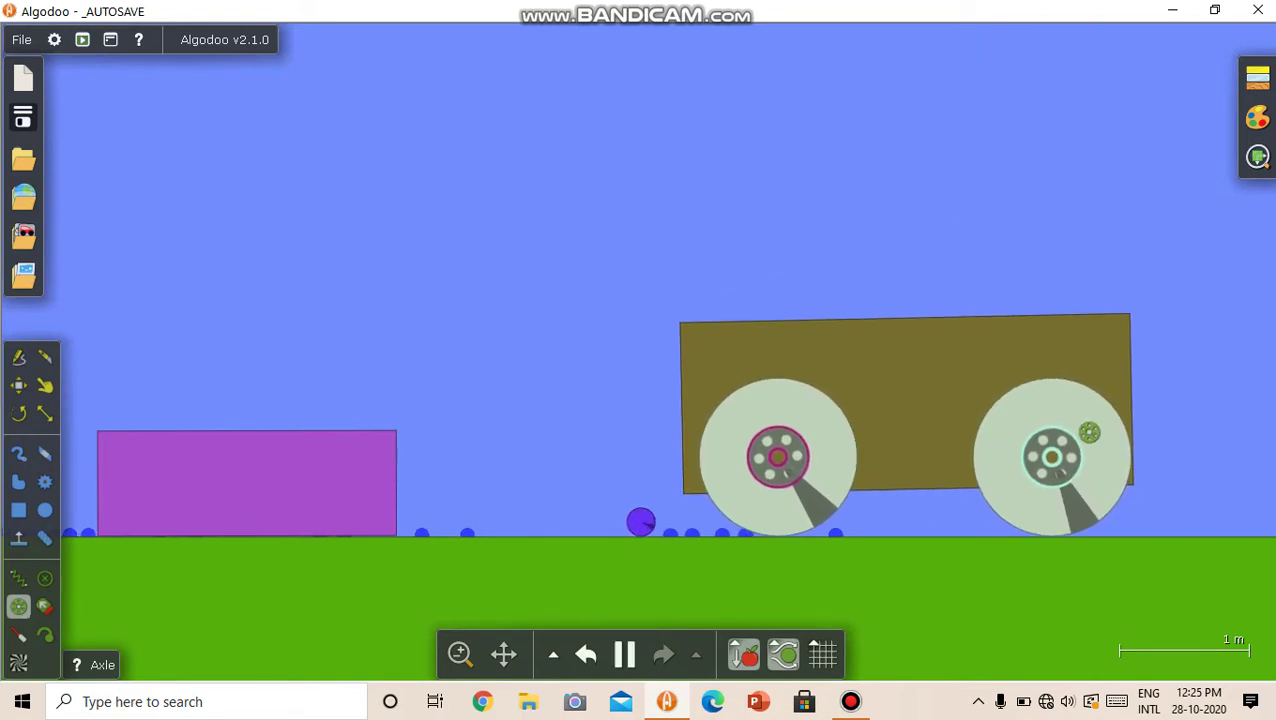
{"action": "key", "text": "d"}
{"action": "left_click_drag", "start_coordinate": [858, 397], "coordinate": [590, 372]}
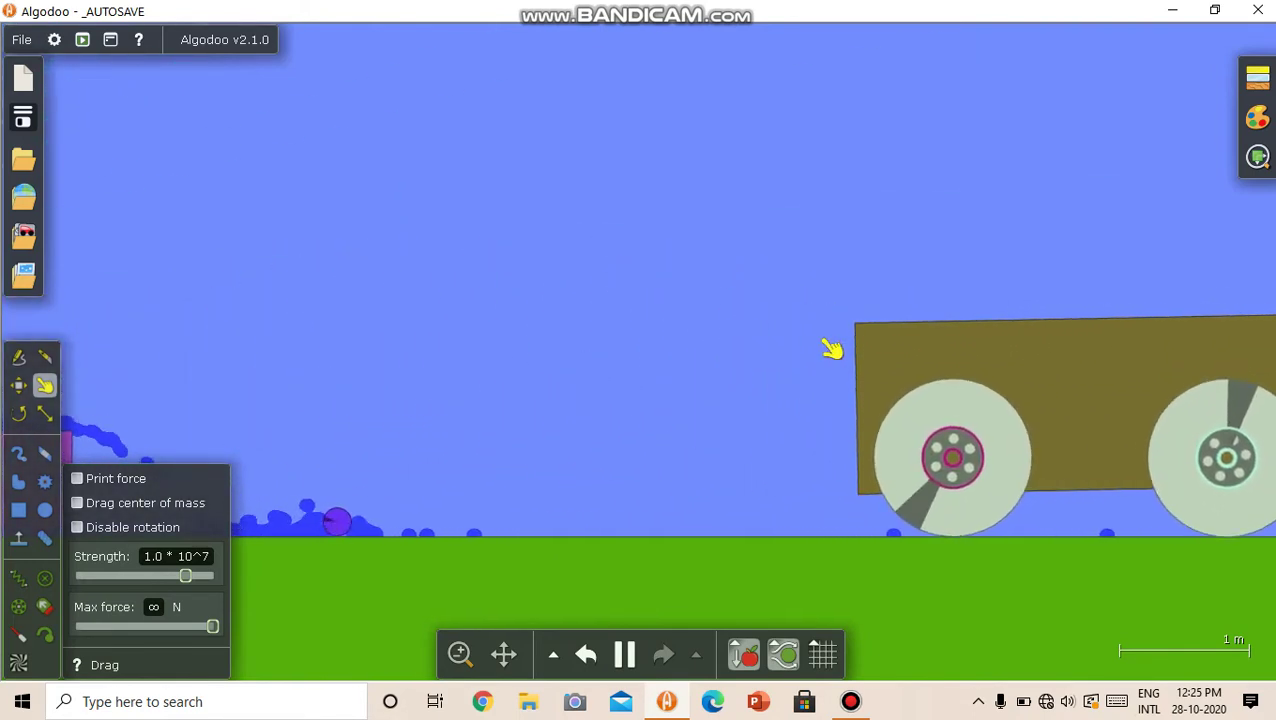
Step: Pause and box-select the whole cart with its wheels, opening its edit options
{"action": "key", "text": "m"}
{"action": "key", "text": "space"}
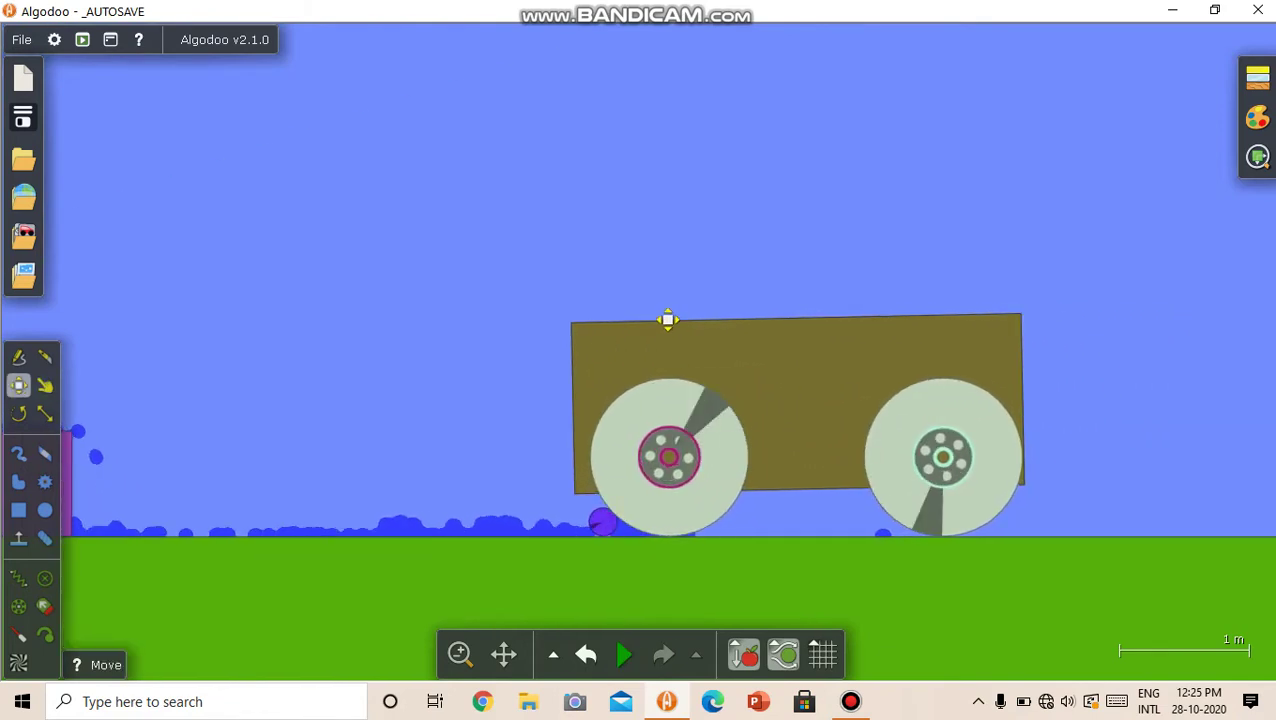
{"action": "left_click_drag", "start_coordinate": [519, 296], "coordinate": [1208, 609]}
{"action": "right_click", "coordinate": [845, 440]}
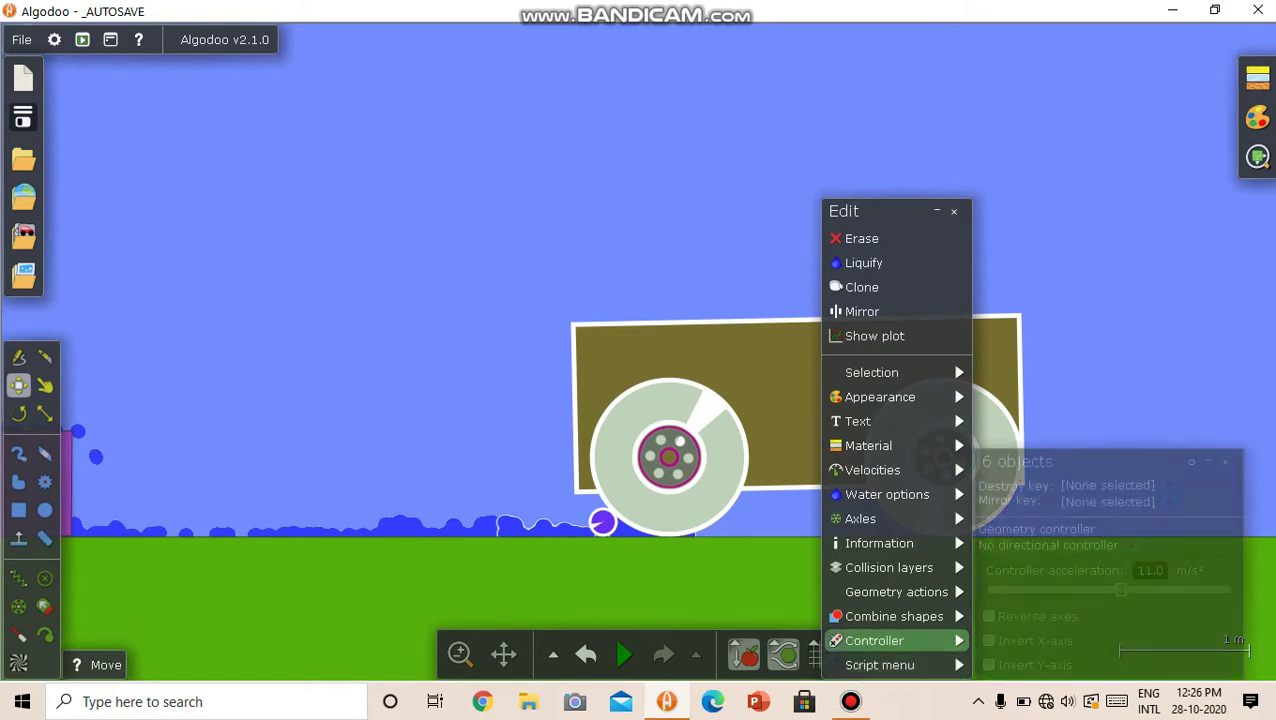
Step: Give the cart a directional controller driven by the Up, Right, Down and Left arrow keys
{"action": "mouse_move", "coordinate": [875, 640]}
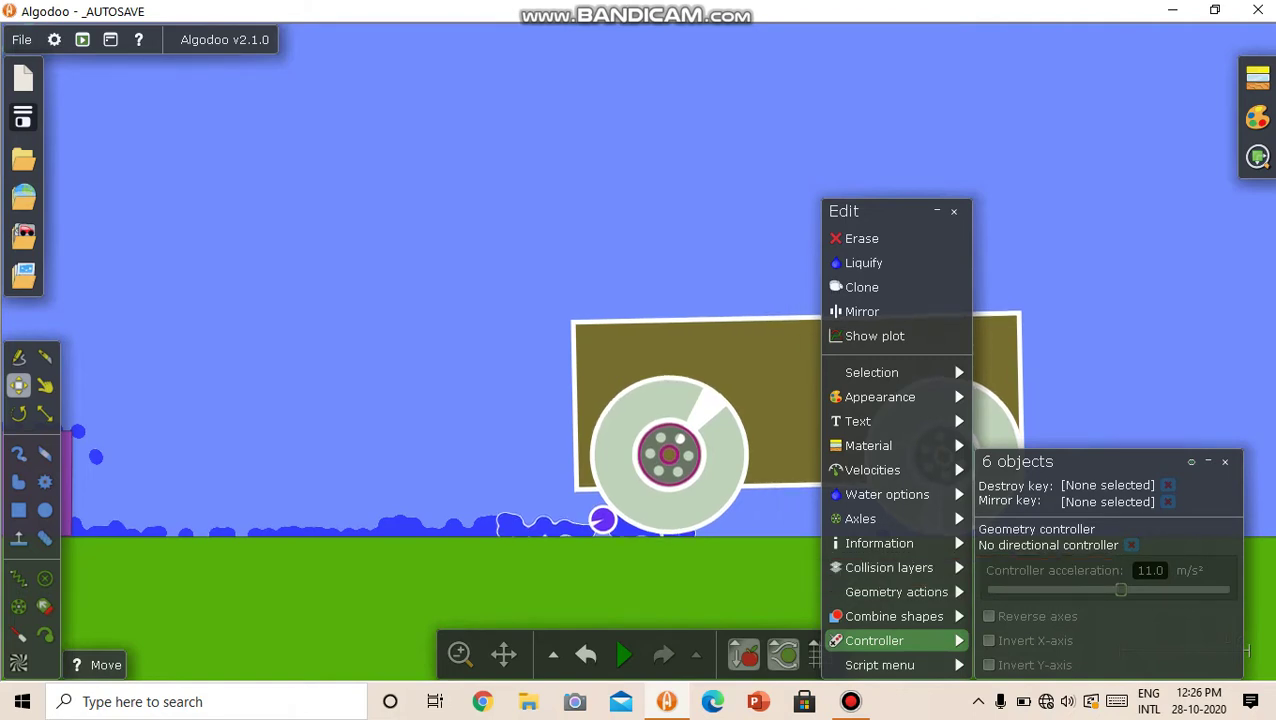
{"action": "key", "text": "Up"}
{"action": "key", "text": "Right"}
{"action": "key", "text": "Down"}
{"action": "key", "text": "Left"}
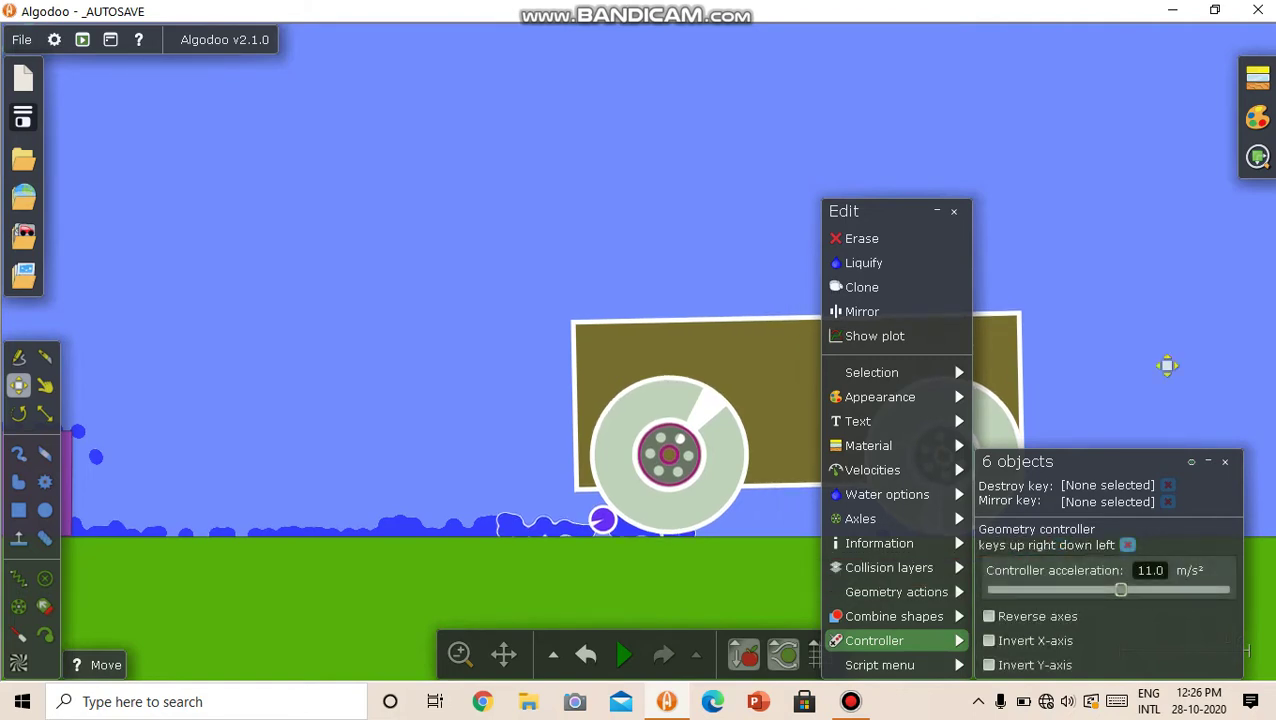
{"action": "left_click", "coordinate": [1157, 372]}
Step: Run the simulation and drive the cart left and right with the arrow keys
{"action": "key", "text": "space"}
{"action": "key", "text": "Left"}
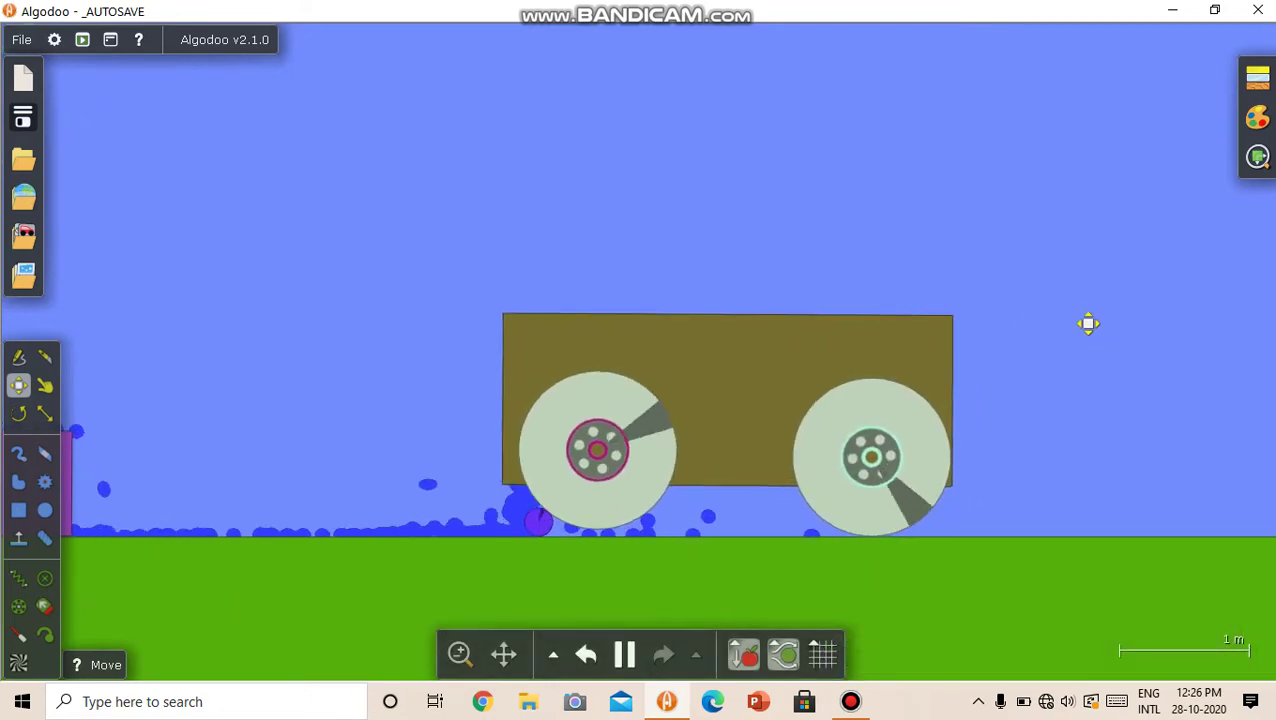
{"action": "key", "text": "Right"}
{"action": "key", "text": "Left"}
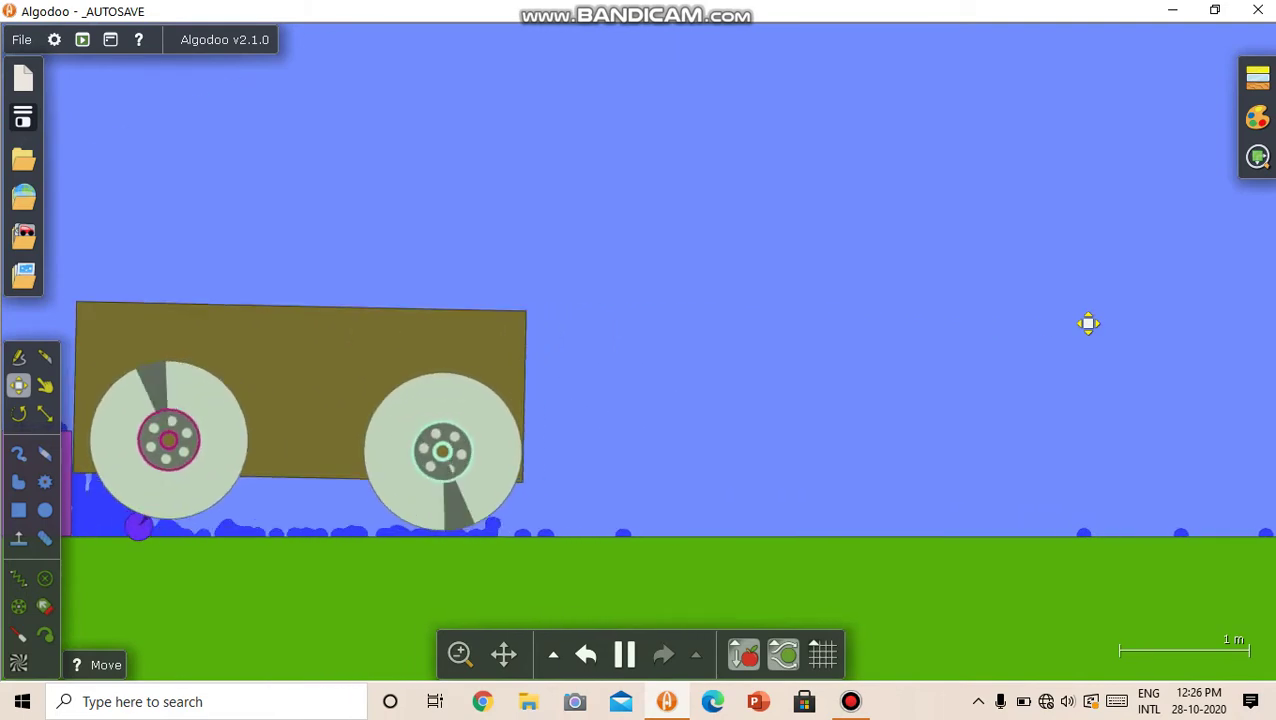
{"action": "key", "text": "Right"}
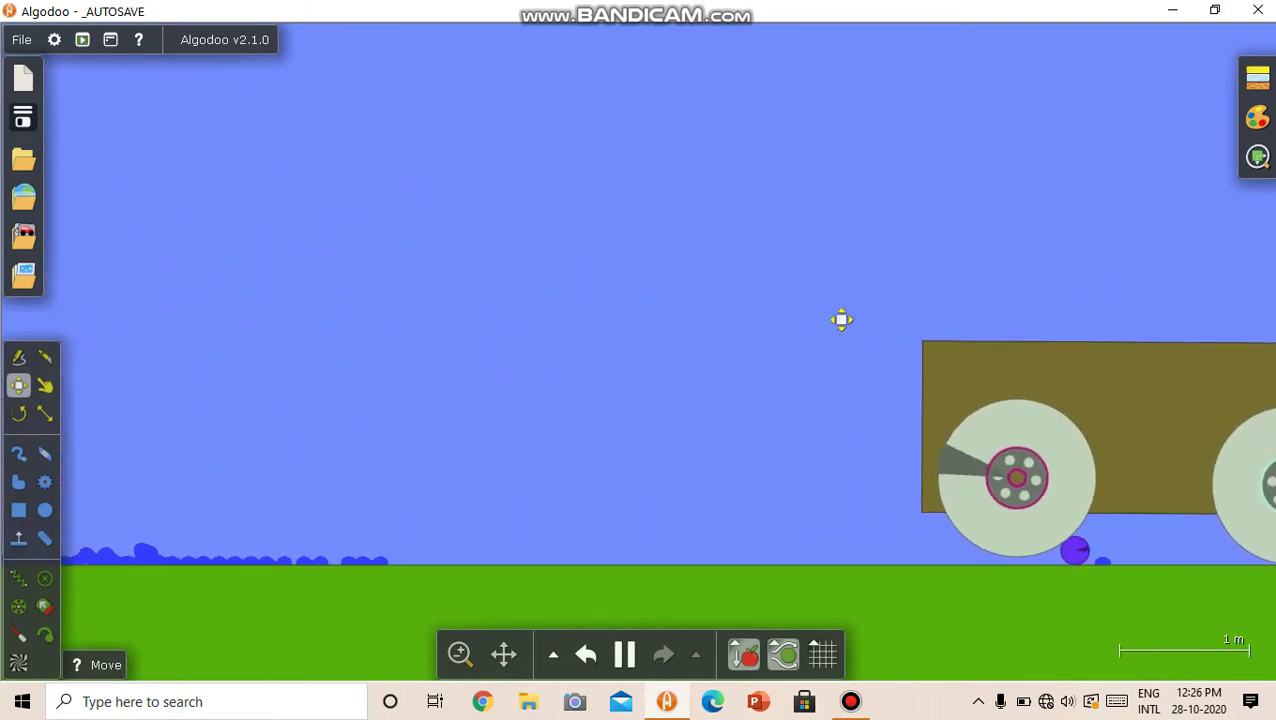
Step: Add a fixed plane along the top of the scene and draw an orange ball below it
{"action": "key", "text": "n"}
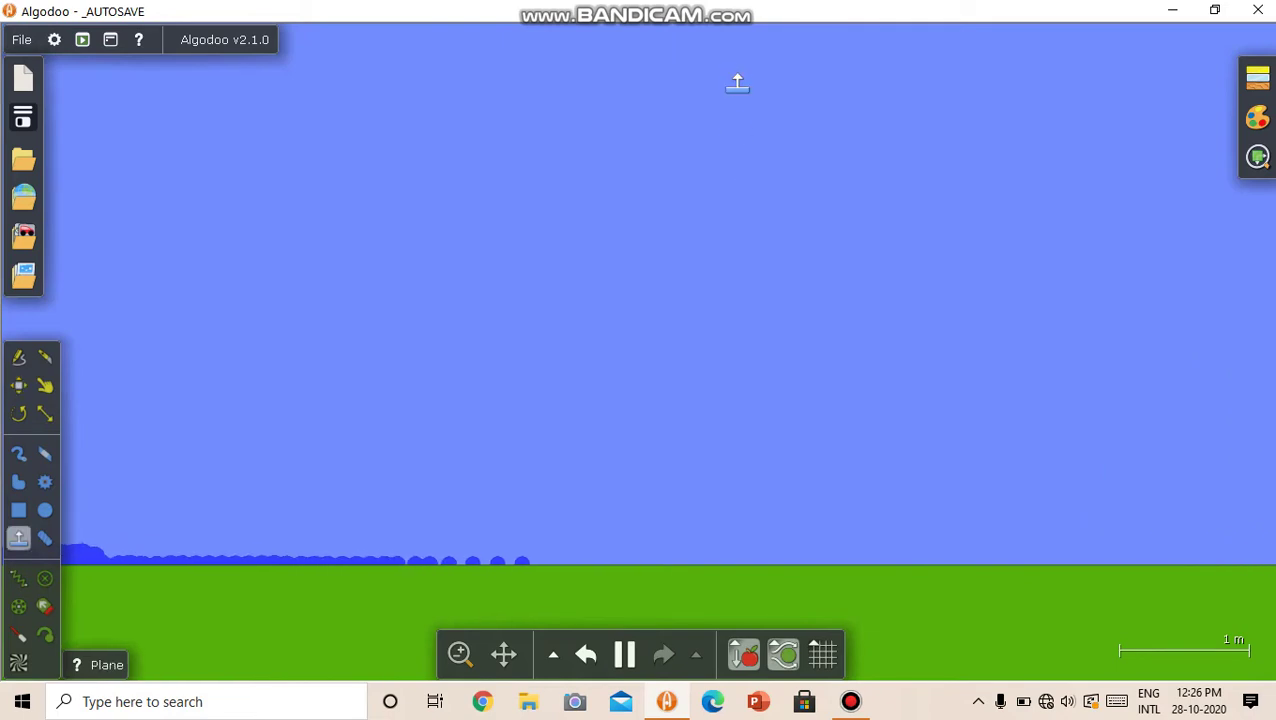
{"action": "left_click_drag", "start_coordinate": [767, 76], "coordinate": [797, 143]}
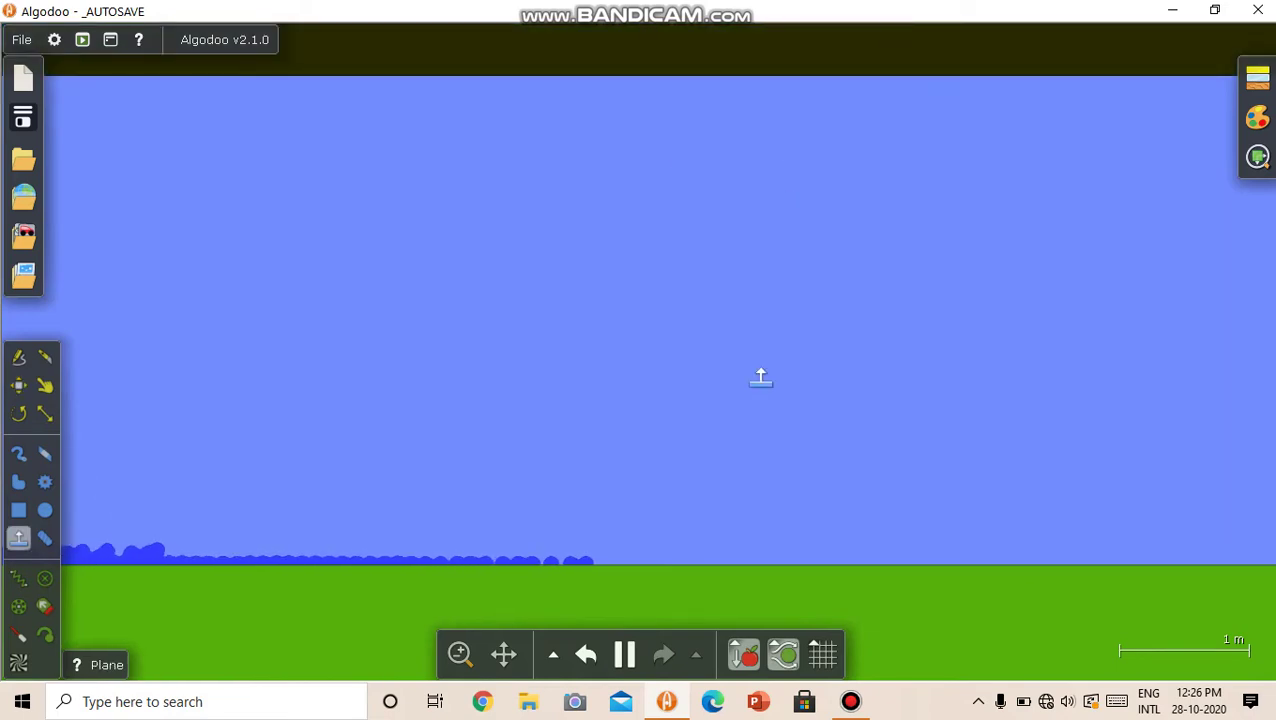
{"action": "left_click_drag", "start_coordinate": [751, 338], "coordinate": [809, 389]}
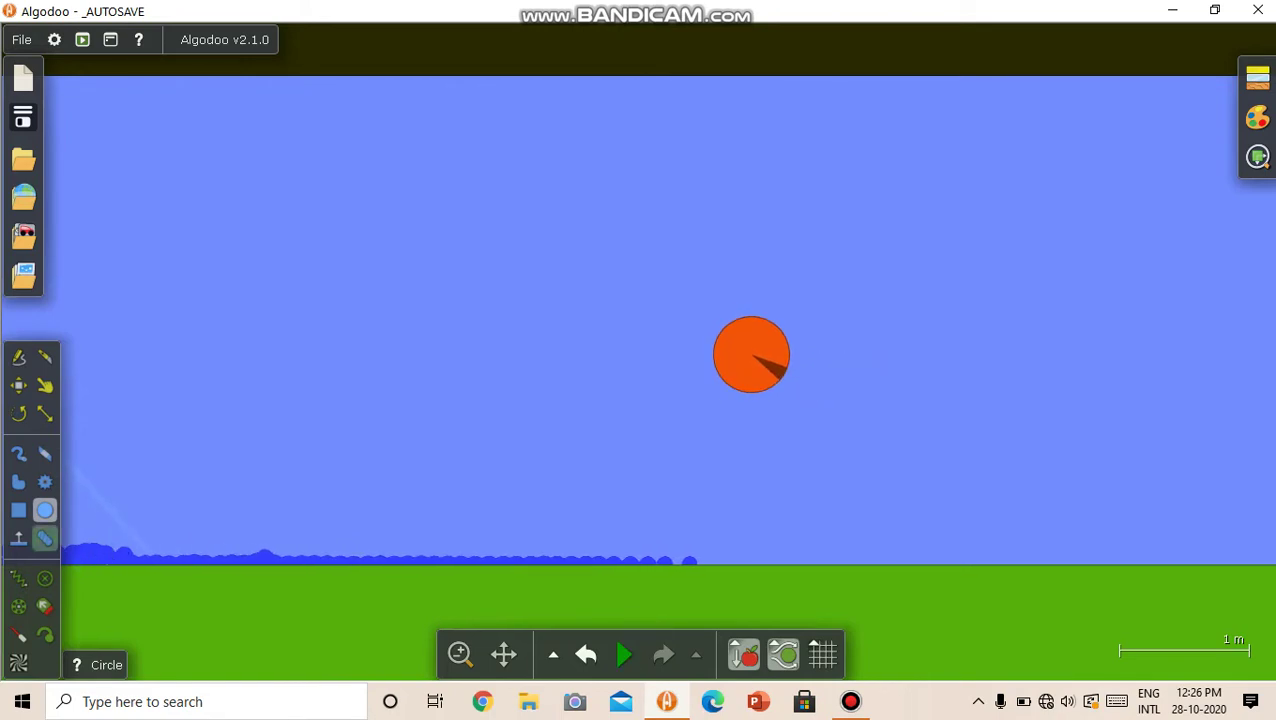
Step: Hang the ball from the plane by a rope and pull it left to start swinging
{"action": "left_click", "coordinate": [44, 538]}
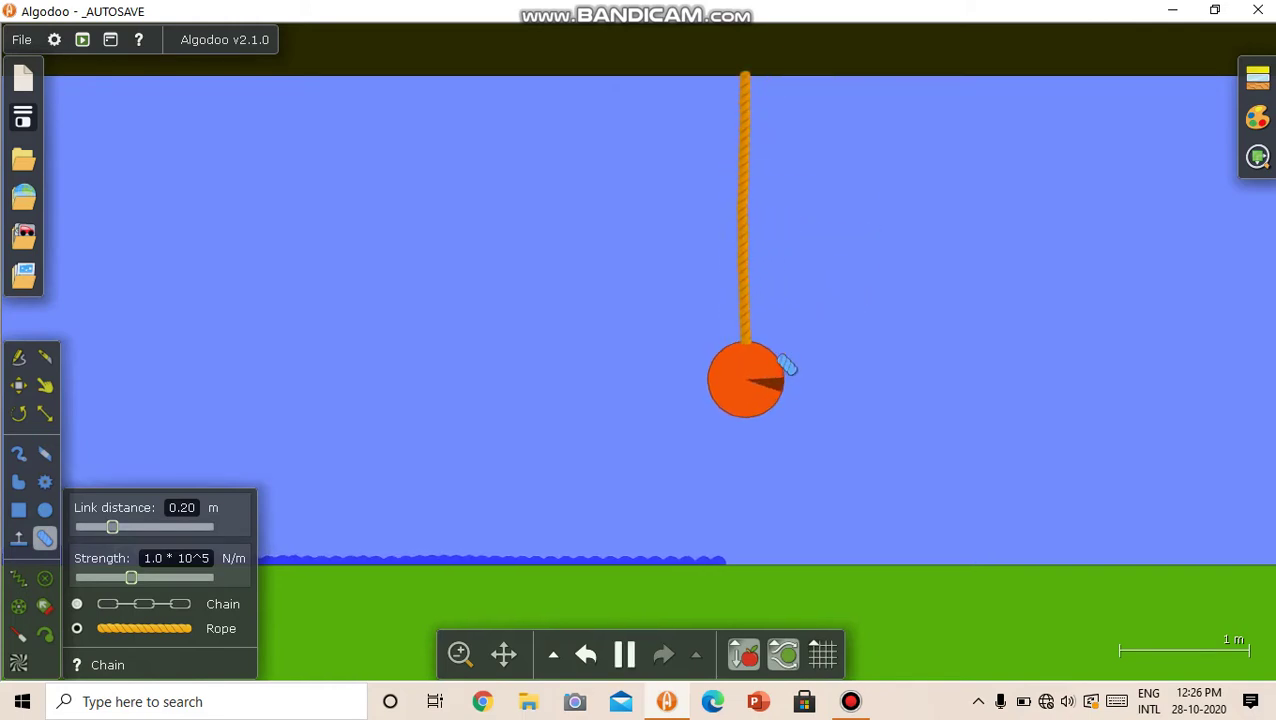
{"action": "key", "text": "2"}
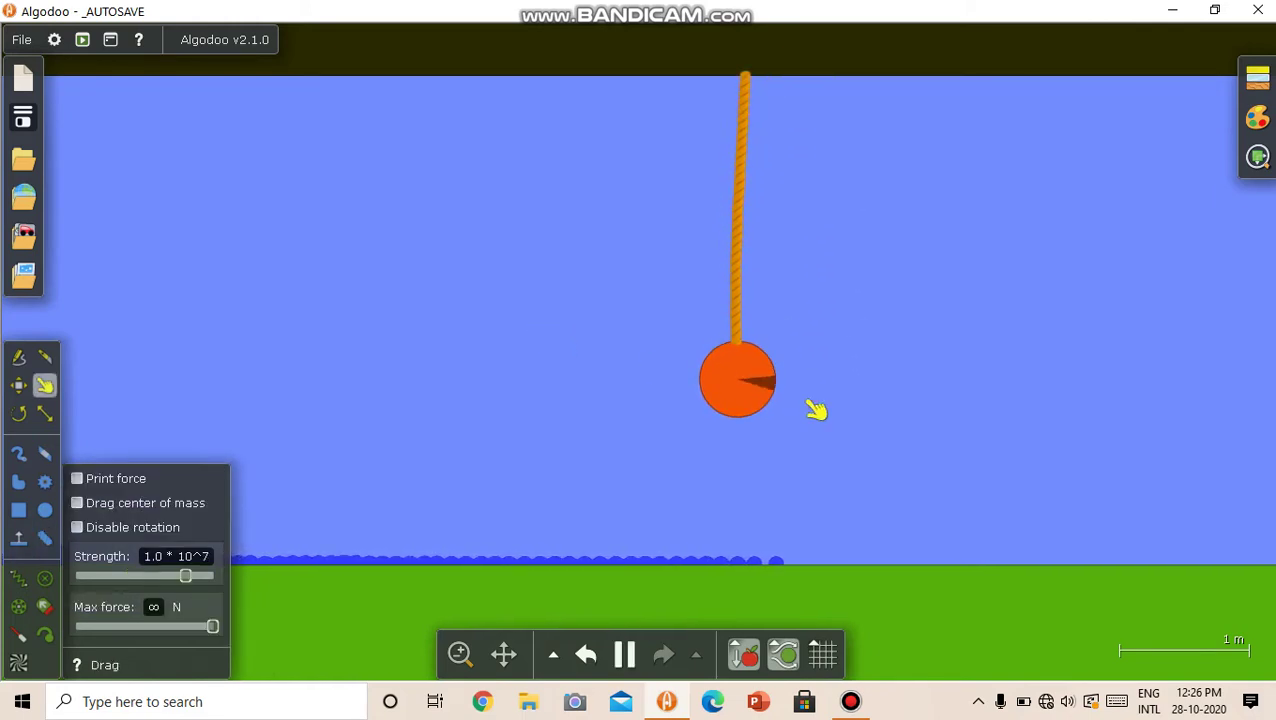
{"action": "left_click_drag", "start_coordinate": [725, 395], "coordinate": [556, 390]}
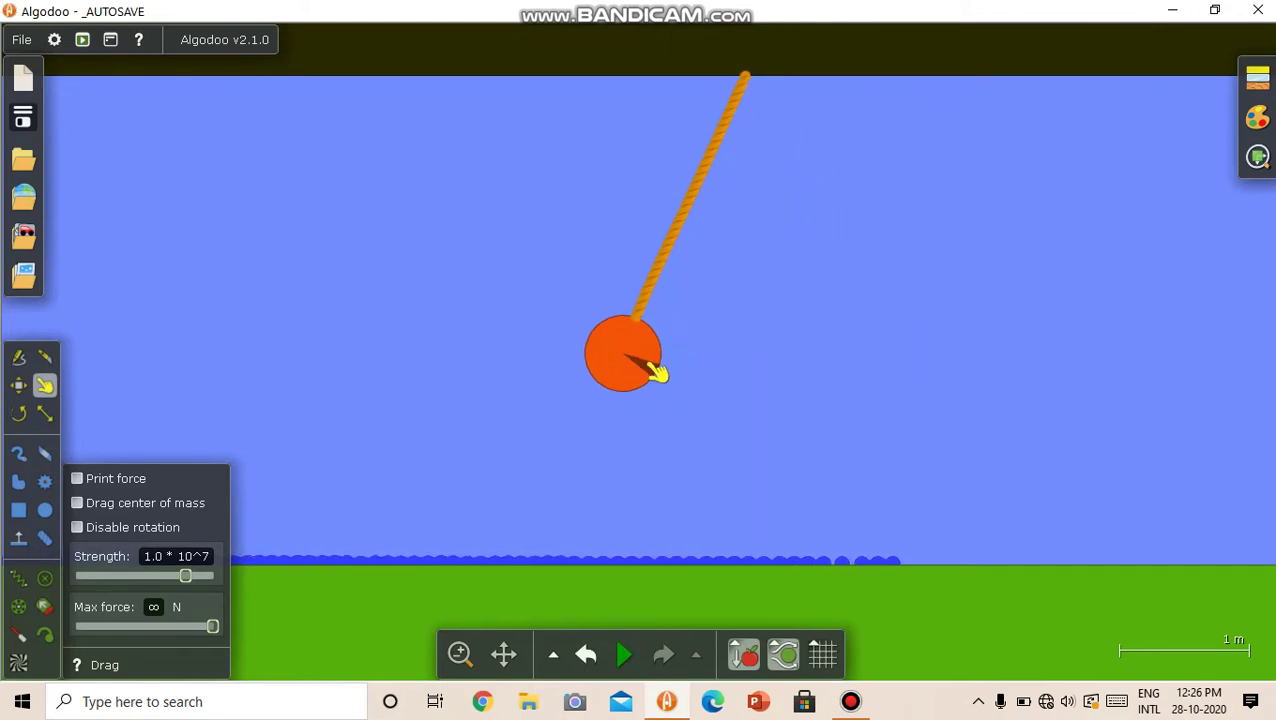
Step: Look at the orange ball's velocities panel in its edit options, then close it
{"action": "right_click", "coordinate": [652, 368]}
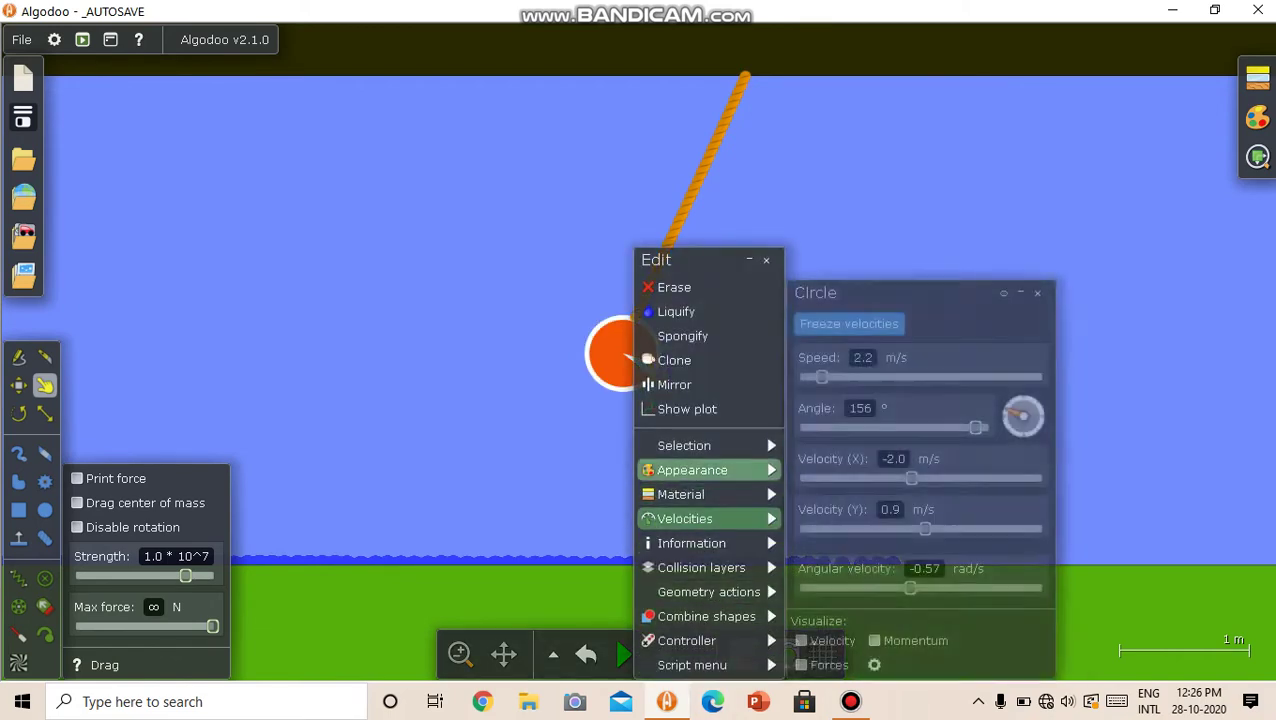
{"action": "mouse_move", "coordinate": [685, 518]}
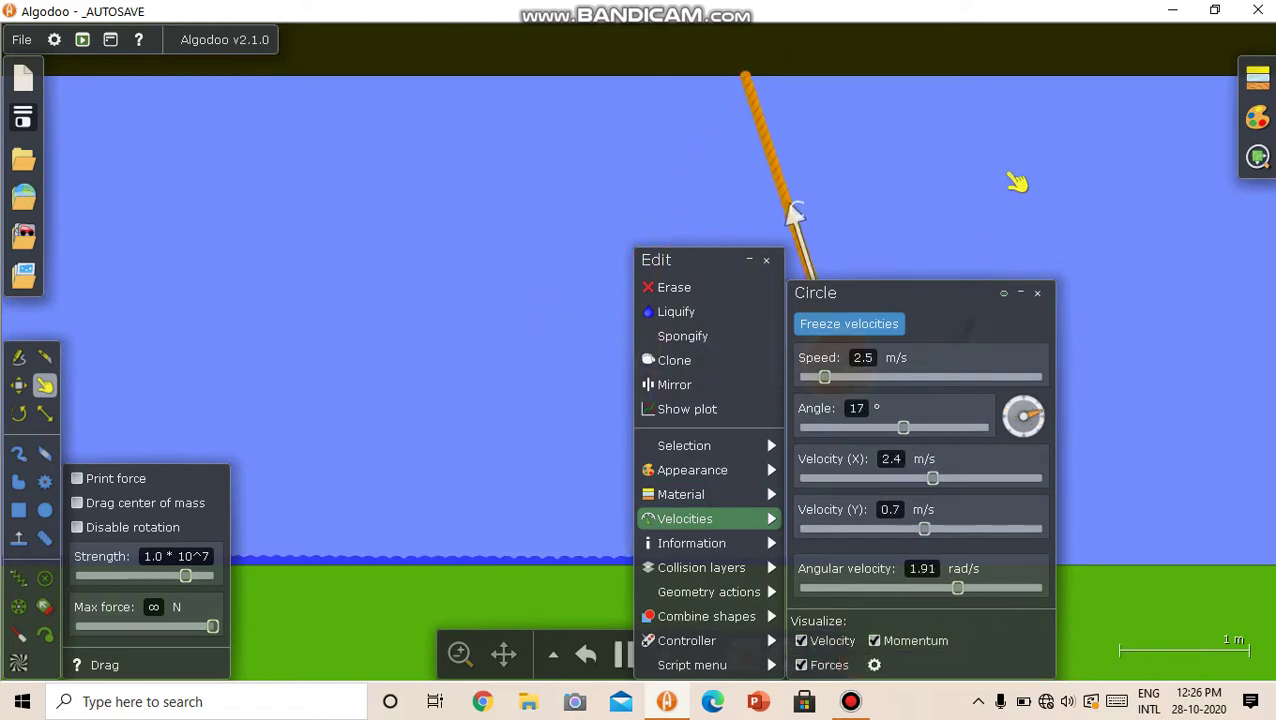
{"action": "left_click", "coordinate": [1019, 180]}
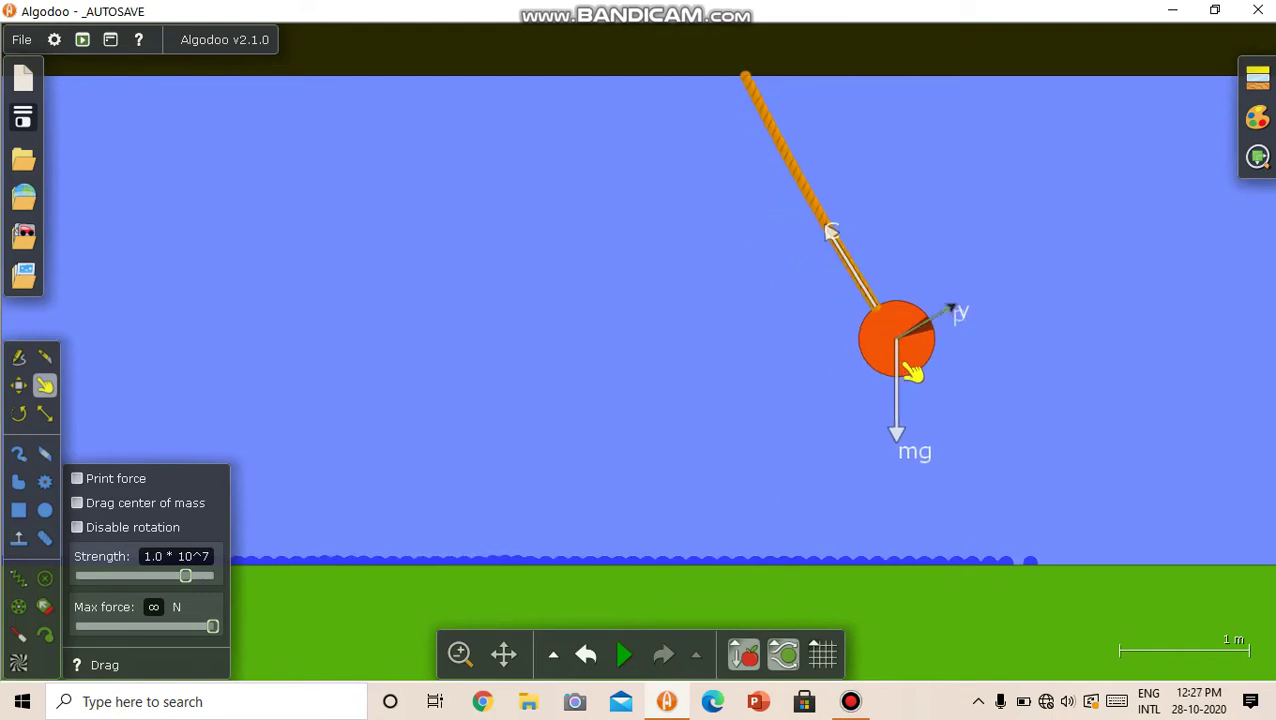
Step: Show a Speed/Time plot for the pendulum ball and run the simulation to record it
{"action": "right_click", "coordinate": [912, 372]}
{"action": "left_click", "coordinate": [947, 470]}
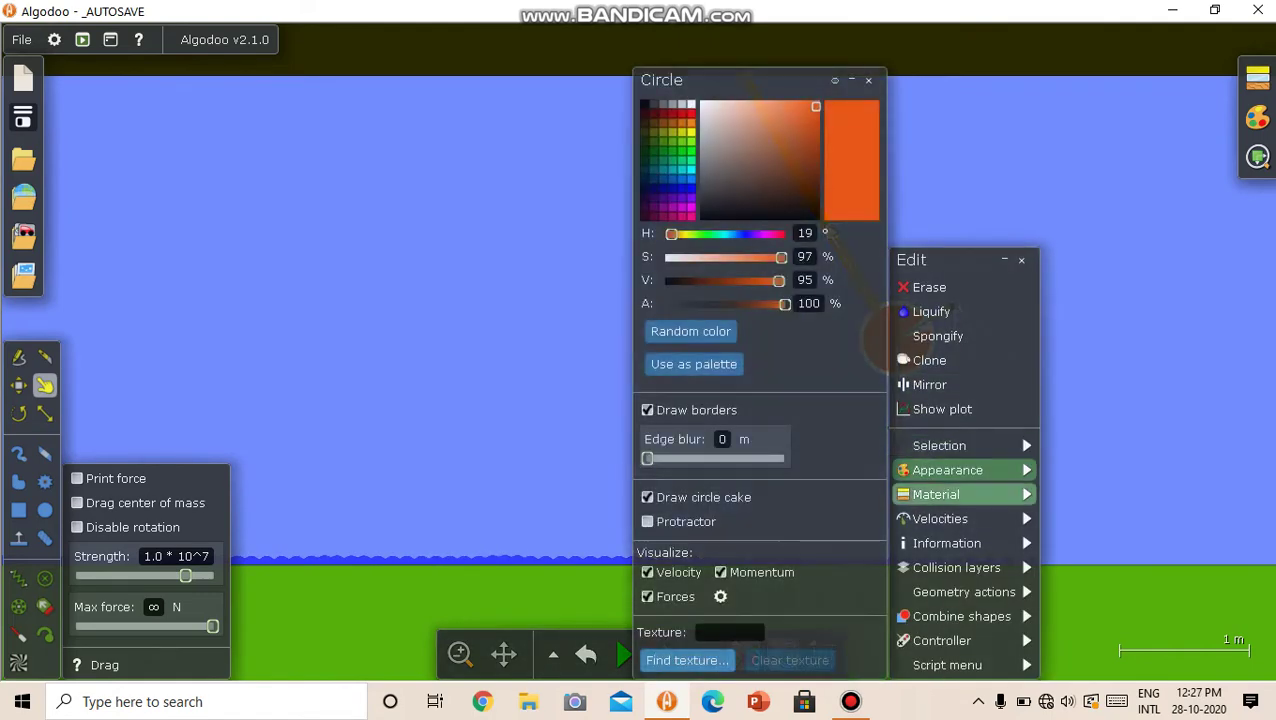
{"action": "left_click", "coordinate": [942, 409]}
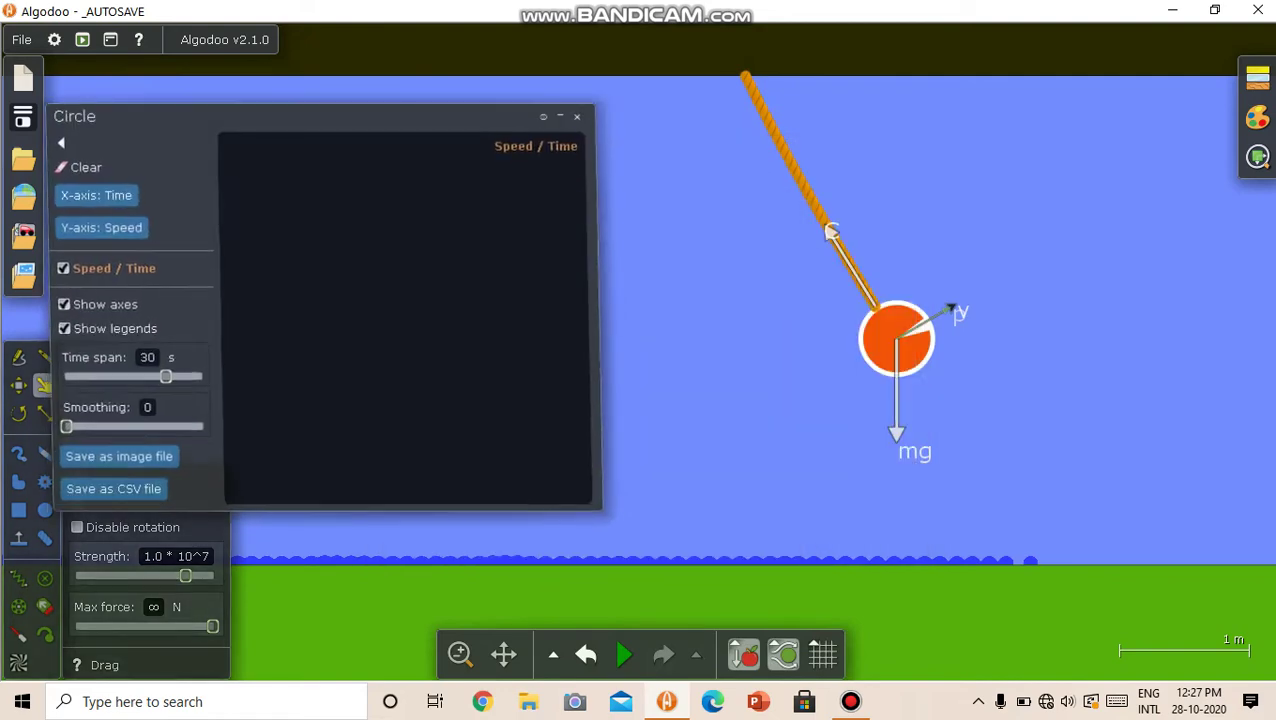
{"action": "key", "text": "space"}
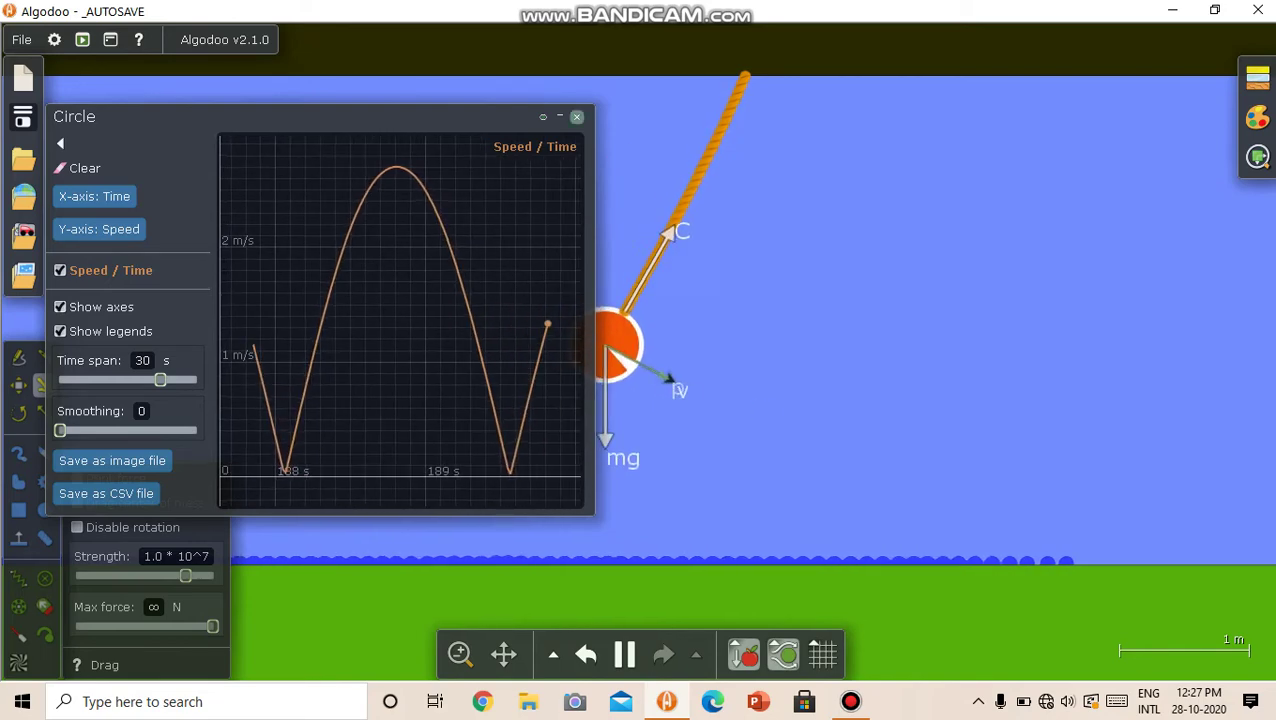
Step: Close the speed graph and pan to the empty ground left of the gears
{"action": "left_click", "coordinate": [576, 116]}
{"action": "left_click_drag", "start_coordinate": [555, 305], "coordinate": [1096, 233]}
{"action": "left_click_drag", "start_coordinate": [622, 288], "coordinate": [1065, 300]}
{"action": "left_click_drag", "start_coordinate": [580, 295], "coordinate": [1105, 196]}
{"action": "left_click_drag", "start_coordinate": [390, 242], "coordinate": [649, 216]}
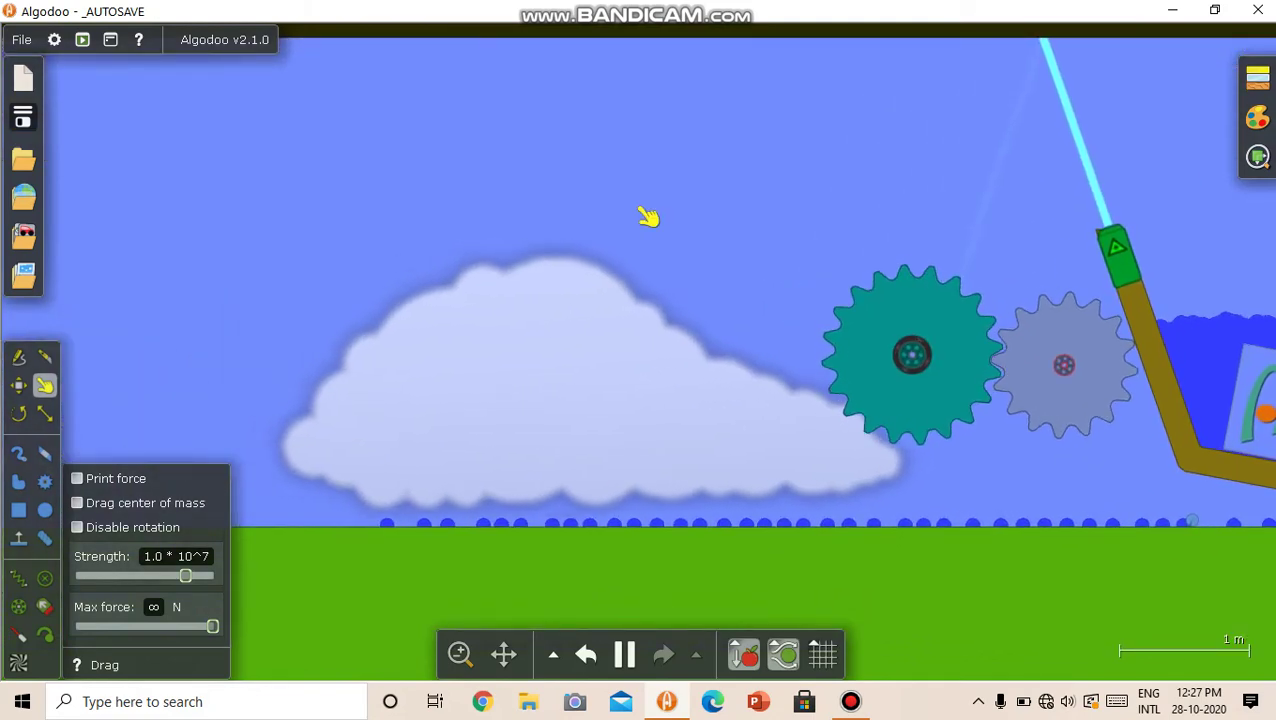
Step: Place a vertical wall plane at the far left and connect a box to it with a spring
{"action": "key", "text": "l"}
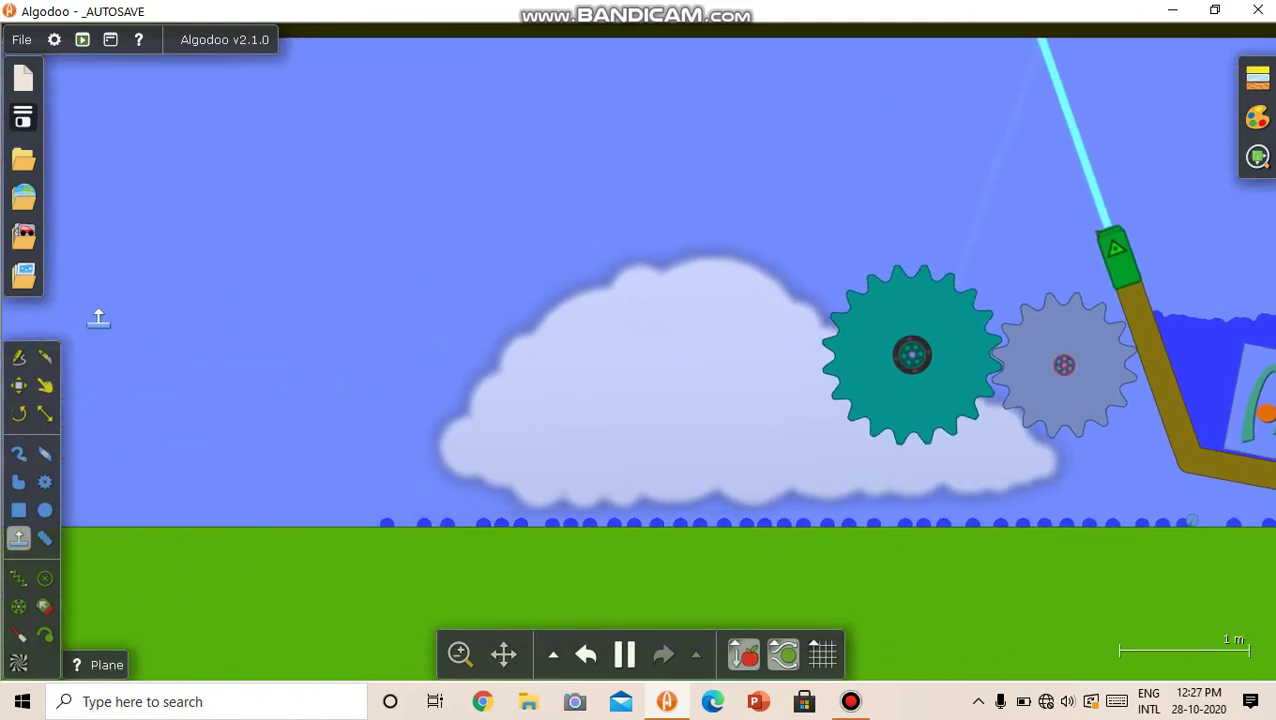
{"action": "mouse_move", "coordinate": [140, 280]}
{"action": "left_mouse_down"}
{"action": "mouse_move", "coordinate": [179, 293]}
{"action": "mouse_move", "coordinate": [162, 293]}
{"action": "mouse_move", "coordinate": [176, 310]}
{"action": "mouse_move", "coordinate": [165, 288]}
{"action": "left_mouse_up"}
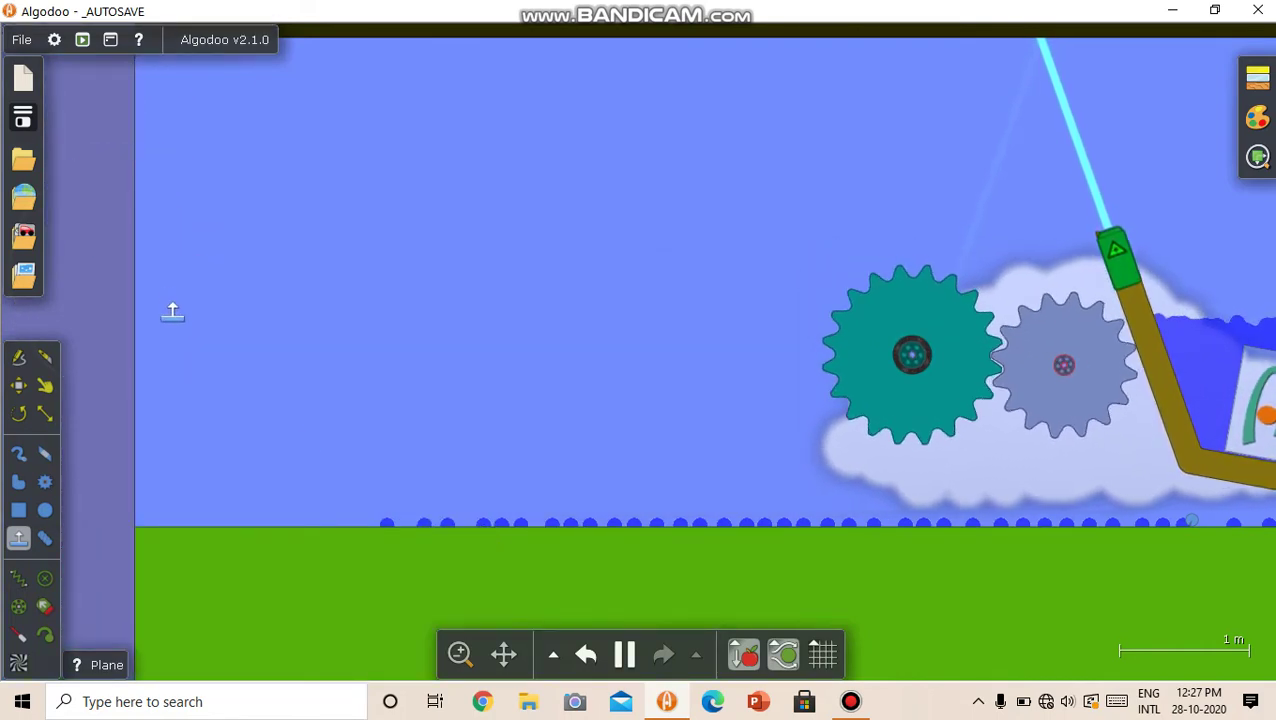
{"action": "key", "text": "b"}
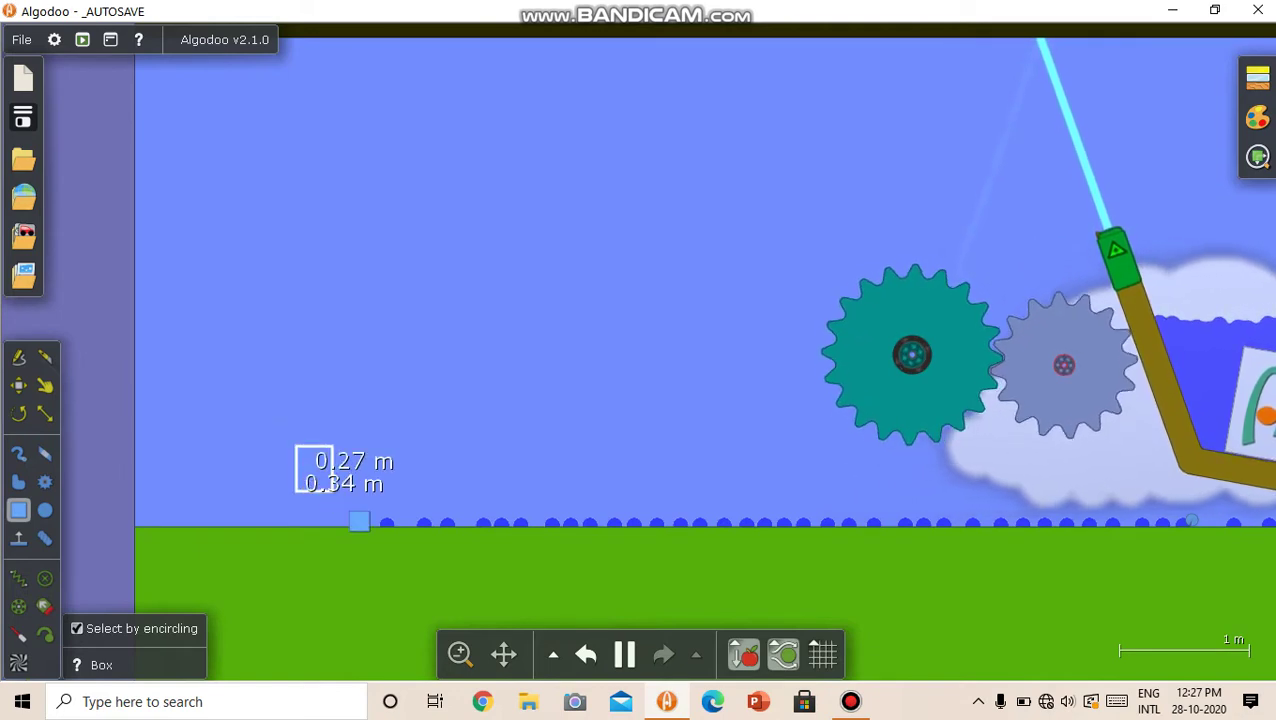
{"action": "key", "text": "s"}
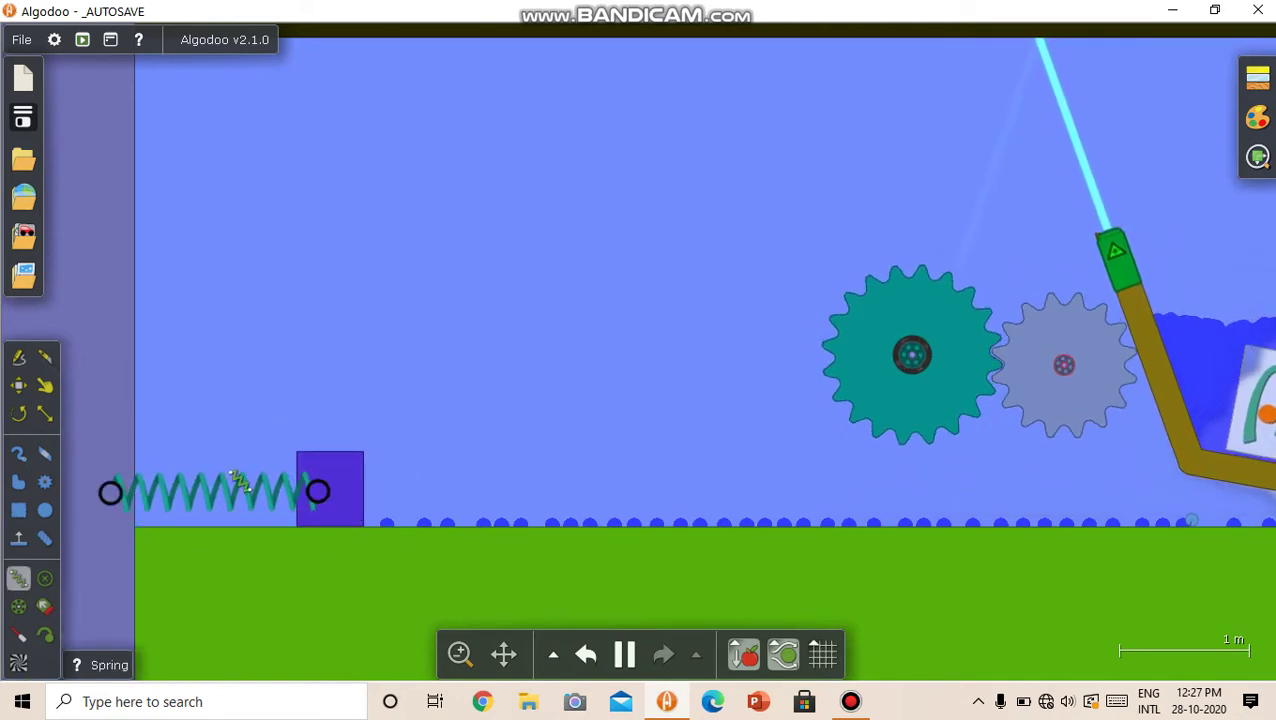
Step: Pull the box twice to stretch the spring and let it bounce
{"action": "key", "text": "d"}
{"action": "left_click_drag", "start_coordinate": [352, 509], "coordinate": [527, 530]}
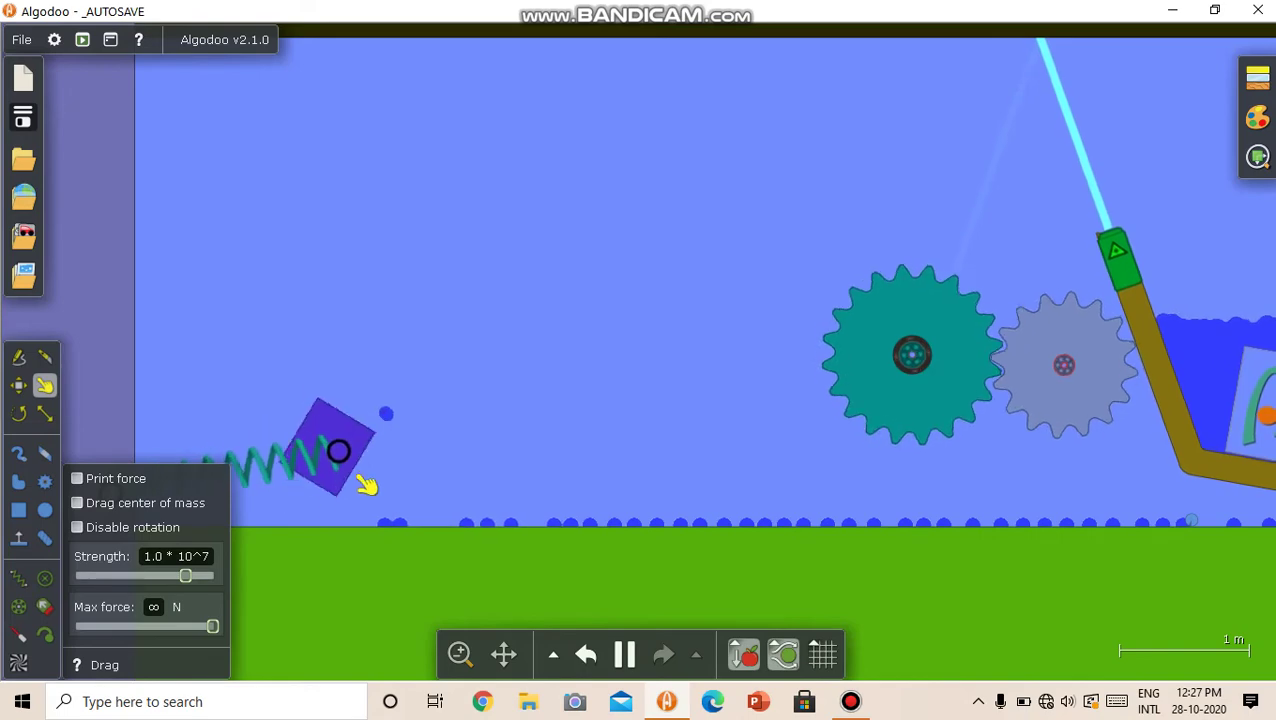
{"action": "left_click_drag", "start_coordinate": [366, 484], "coordinate": [607, 501]}
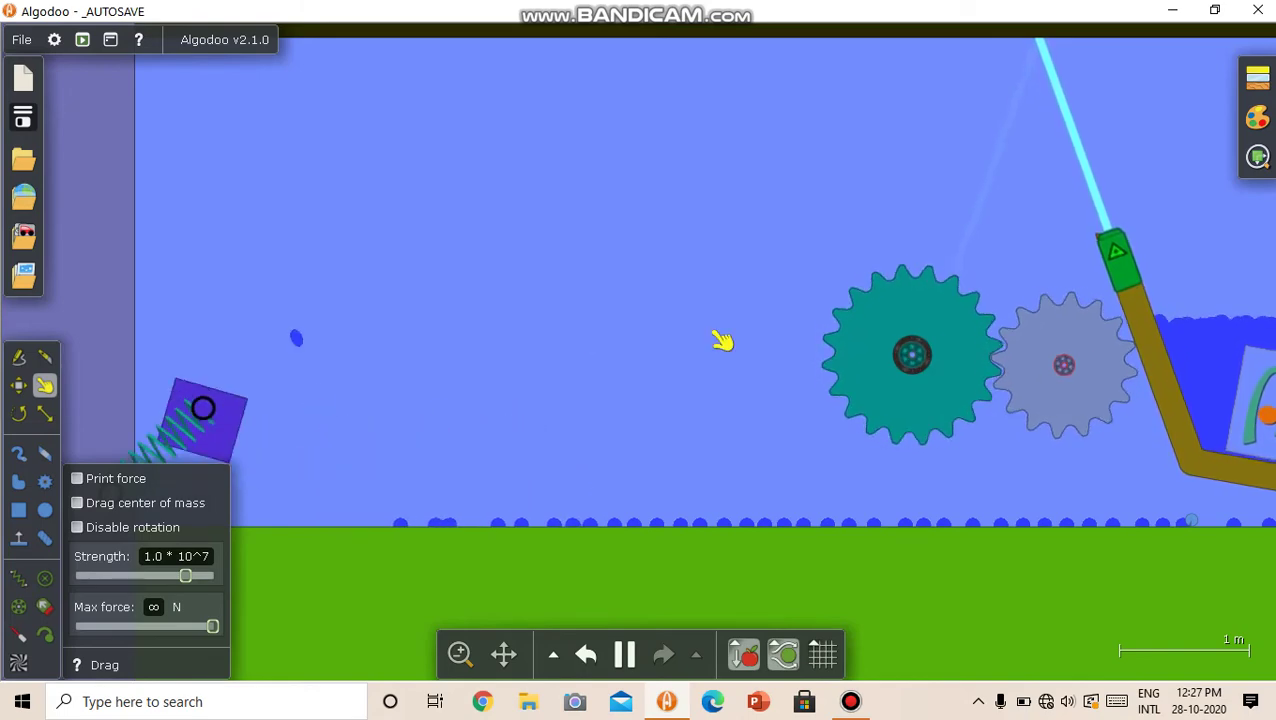
Step: Center on the magenta box and raise its thruster force from 5.0 N to 1100 N
{"action": "left_click_drag", "start_coordinate": [722, 341], "coordinate": [30, 312]}
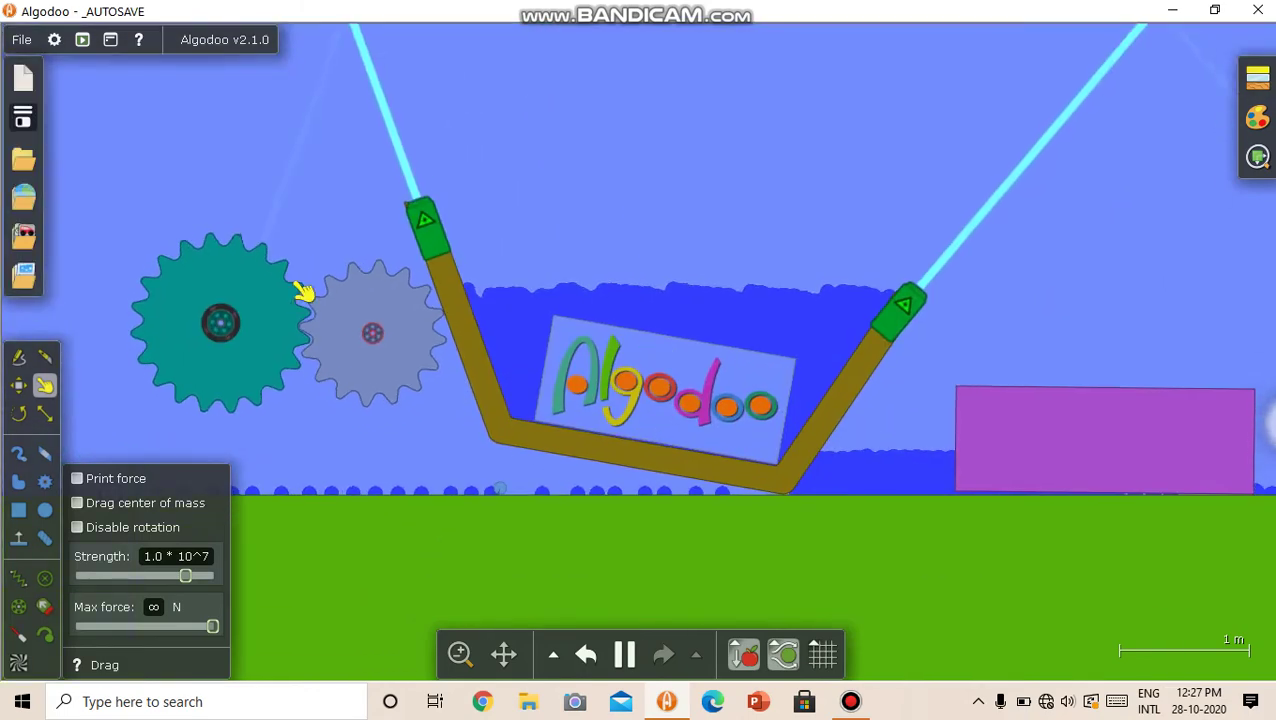
{"action": "left_click_drag", "start_coordinate": [829, 228], "coordinate": [370, 205]}
{"action": "left_click_drag", "start_coordinate": [681, 256], "coordinate": [456, 270]}
{"action": "key", "text": "f"}
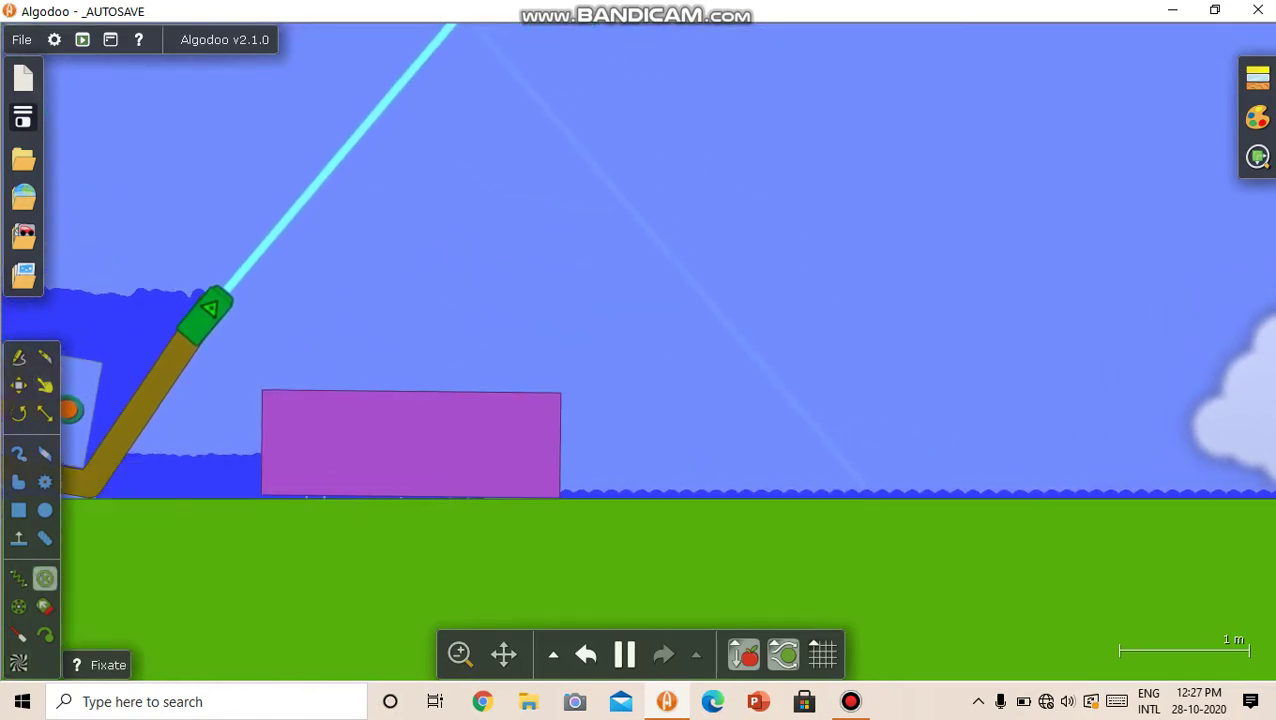
{"action": "right_click", "coordinate": [405, 481]}
{"action": "mouse_move", "coordinate": [430, 616]}
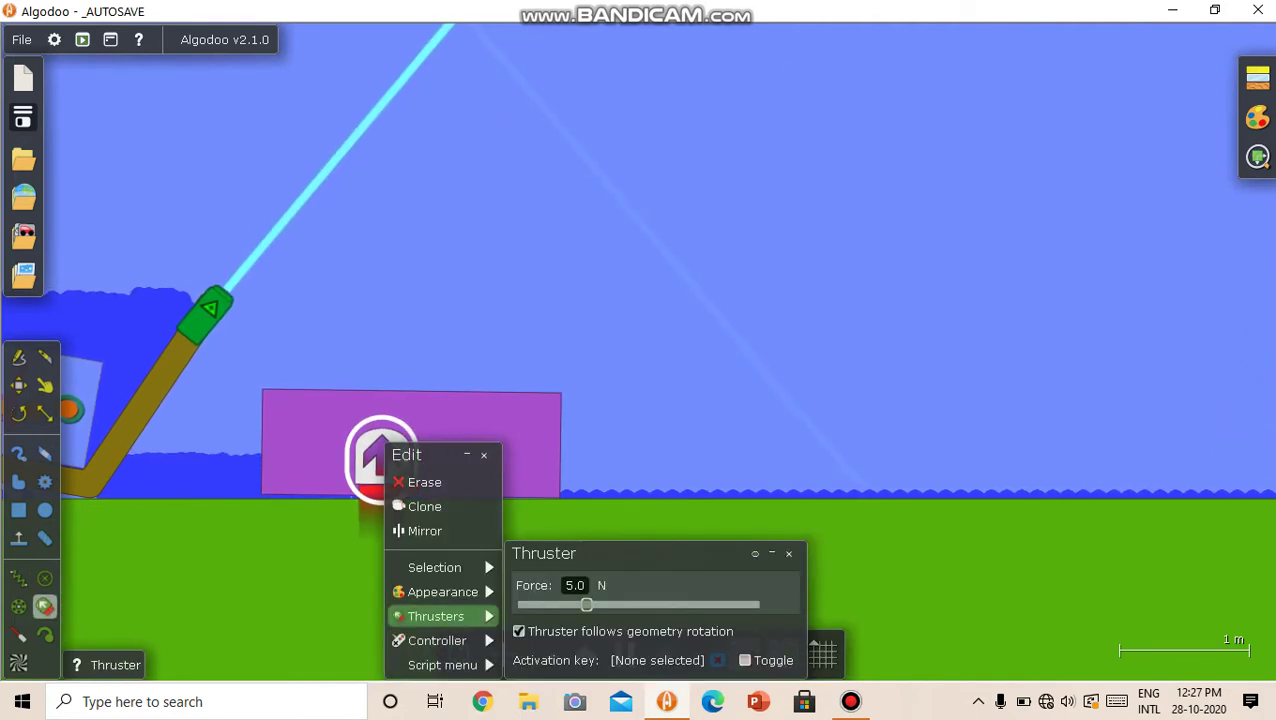
{"action": "left_click_drag", "start_coordinate": [632, 604], "coordinate": [680, 604]}
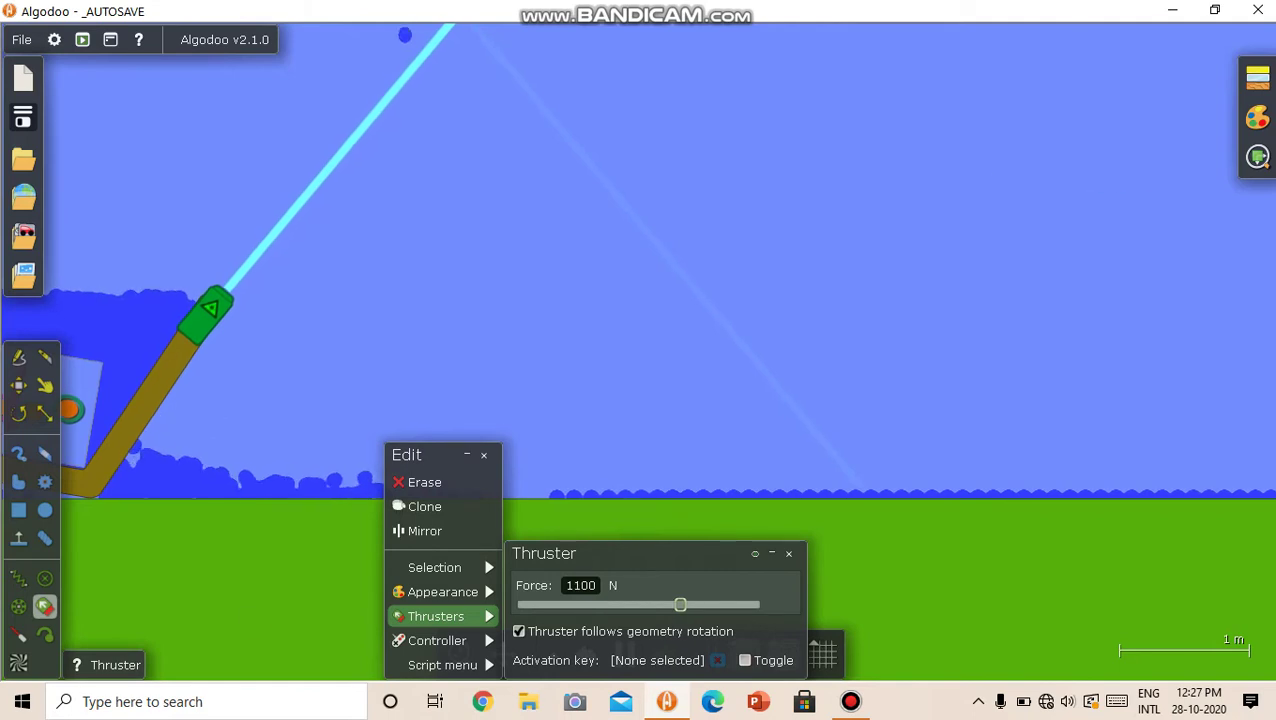
Step: Attach a tracer to the pendulum ball to draw a trail, and place a cyan-beam laser pen below it
{"action": "left_click", "coordinate": [384, 421]}
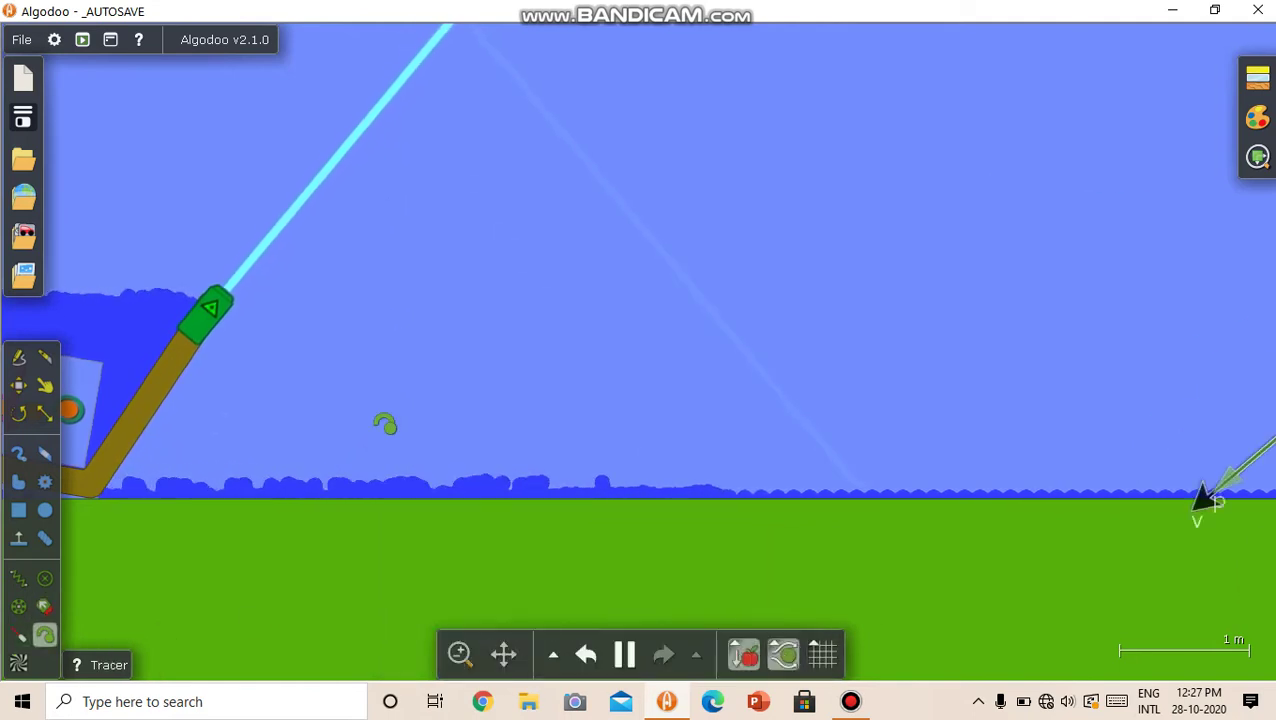
{"action": "left_click_drag", "start_coordinate": [384, 421], "coordinate": [155, 405]}
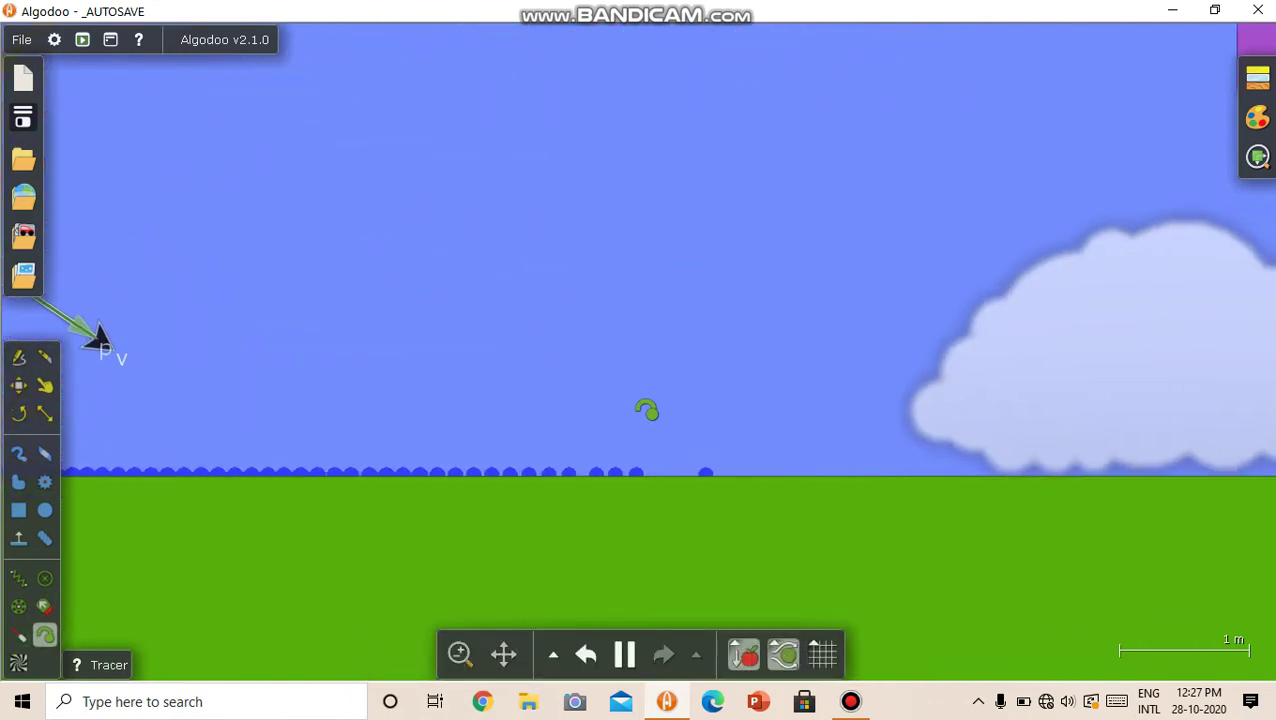
{"action": "left_click_drag", "start_coordinate": [649, 407], "coordinate": [950, 430]}
{"action": "key", "text": "space"}
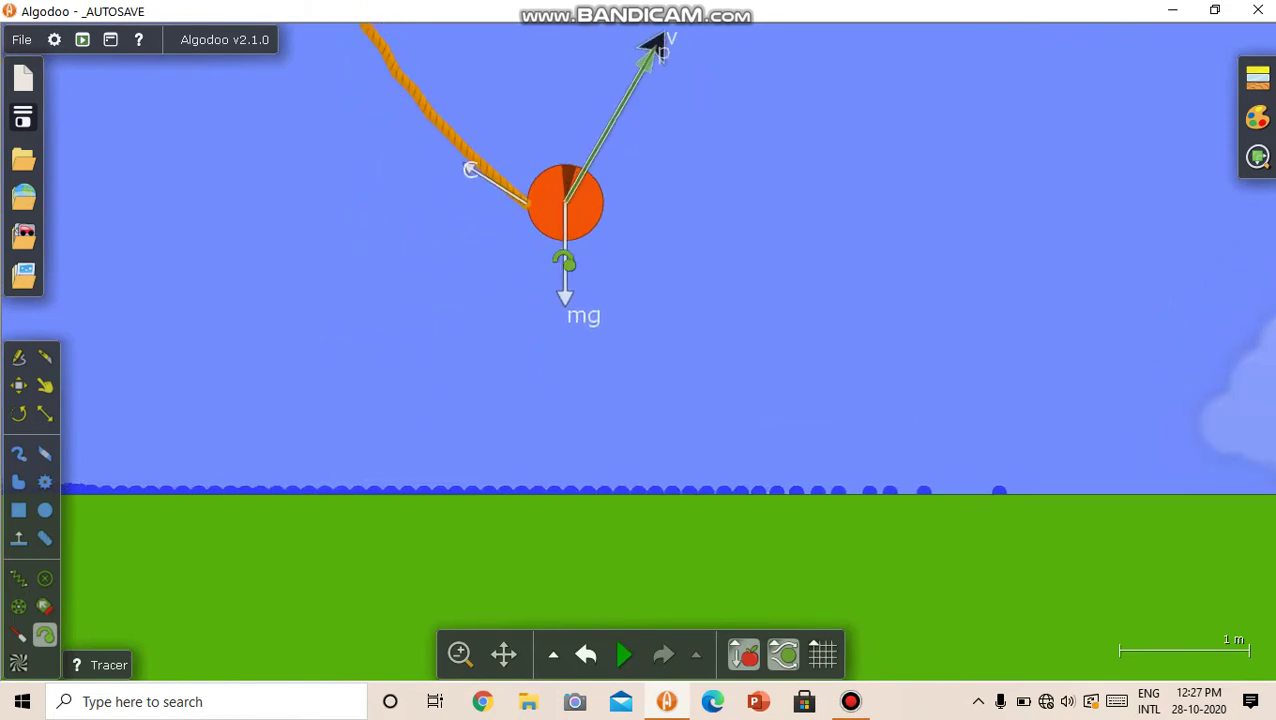
{"action": "key", "text": "space"}
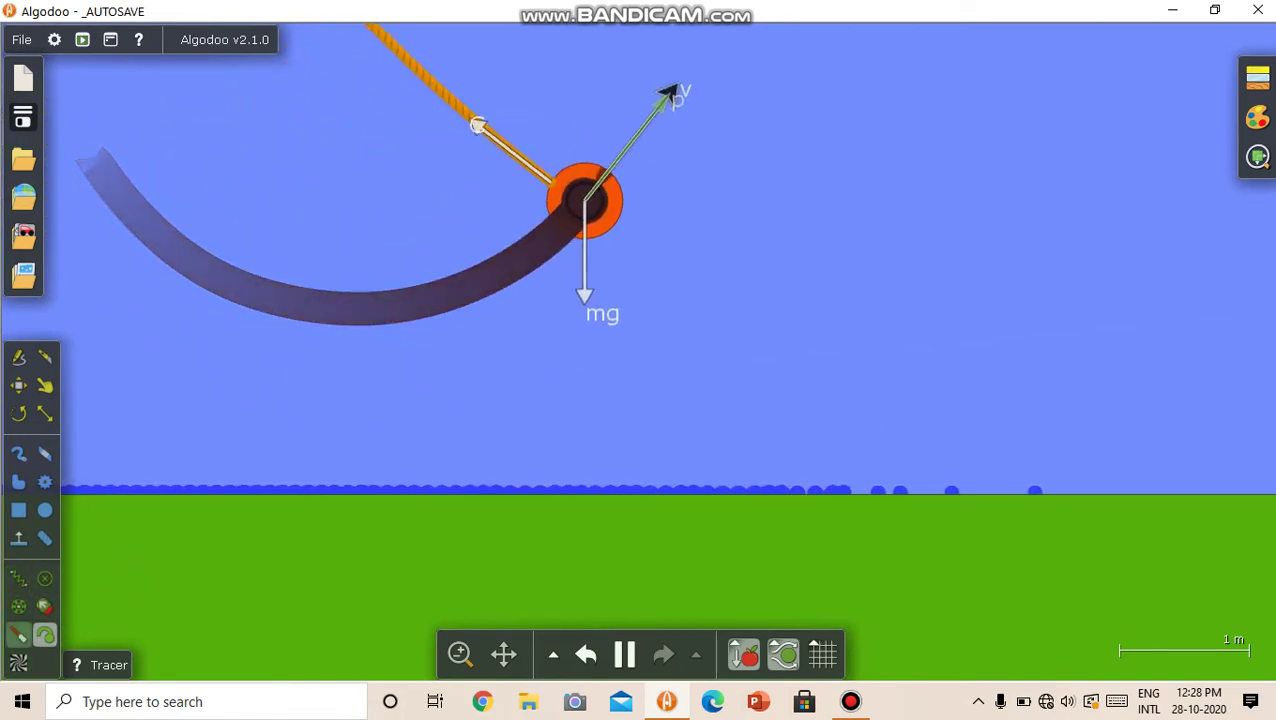
{"action": "left_click_drag", "start_coordinate": [490, 405], "coordinate": [531, 421]}
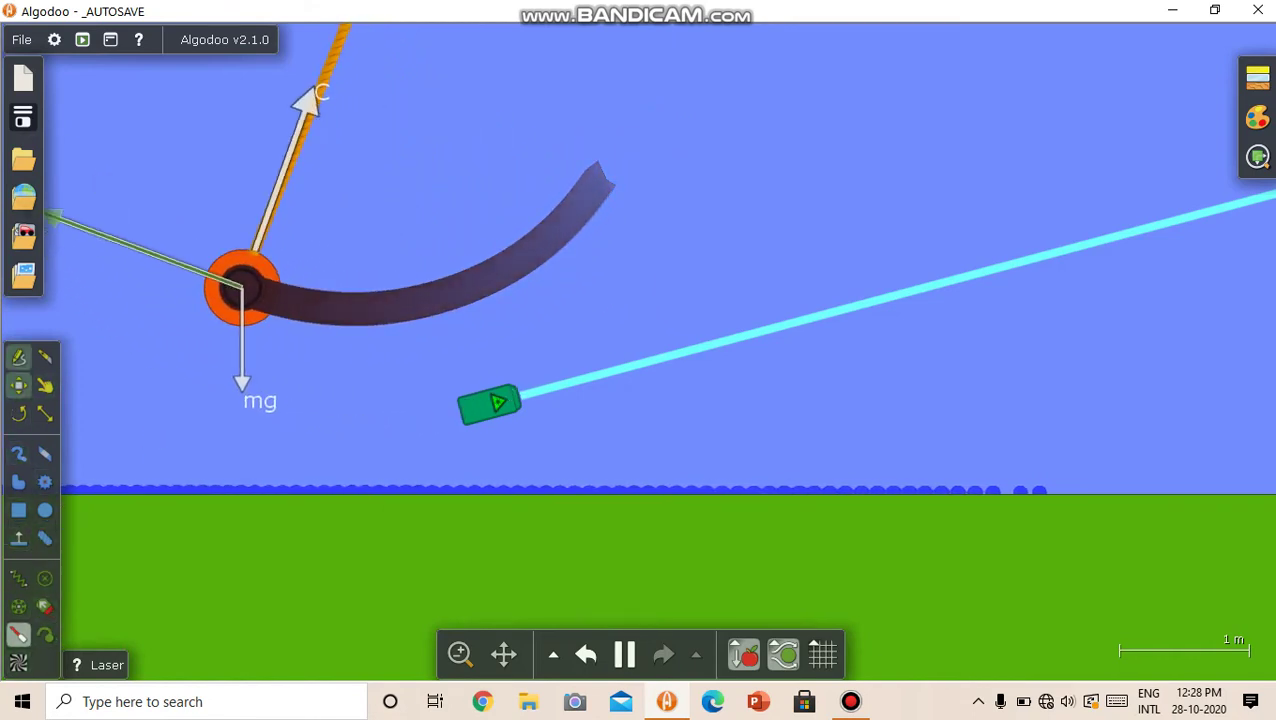
{"action": "left_click_drag", "start_coordinate": [145, 408], "coordinate": [1157, 474]}
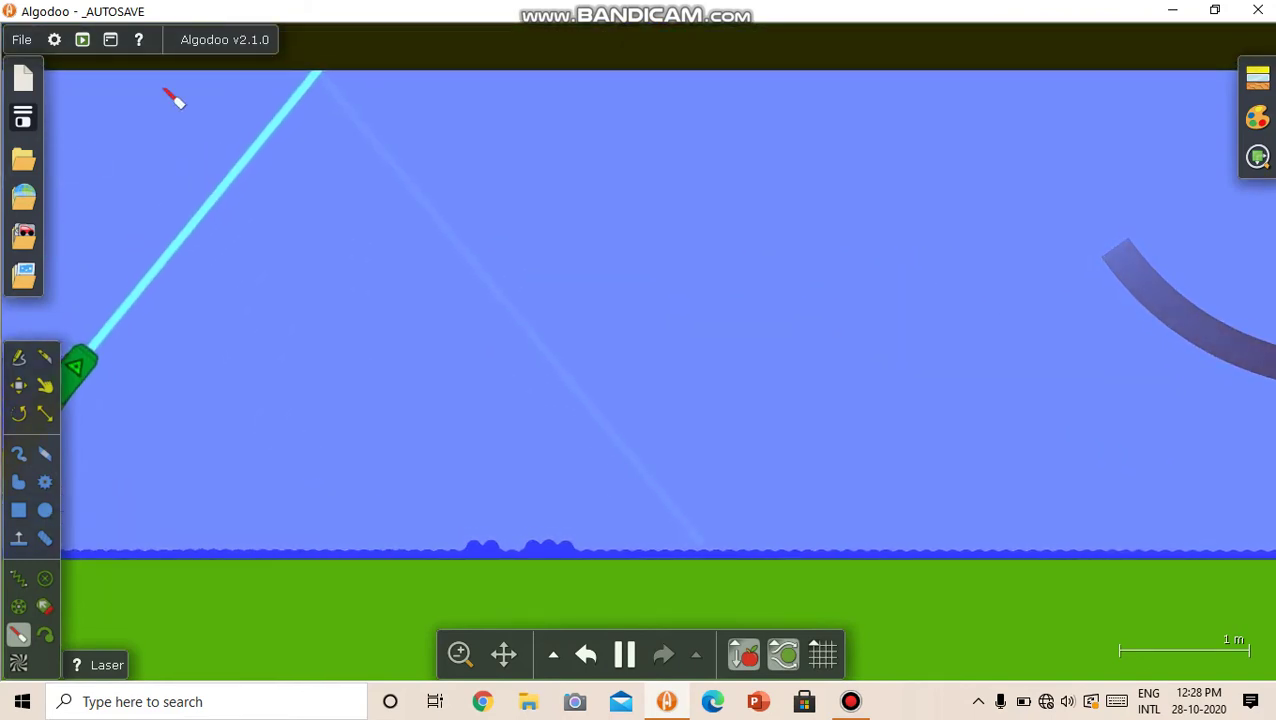
Step: Browse the scenes folders into Lessons and load the 'Free fall with chain' scene
{"action": "left_click", "coordinate": [24, 159]}
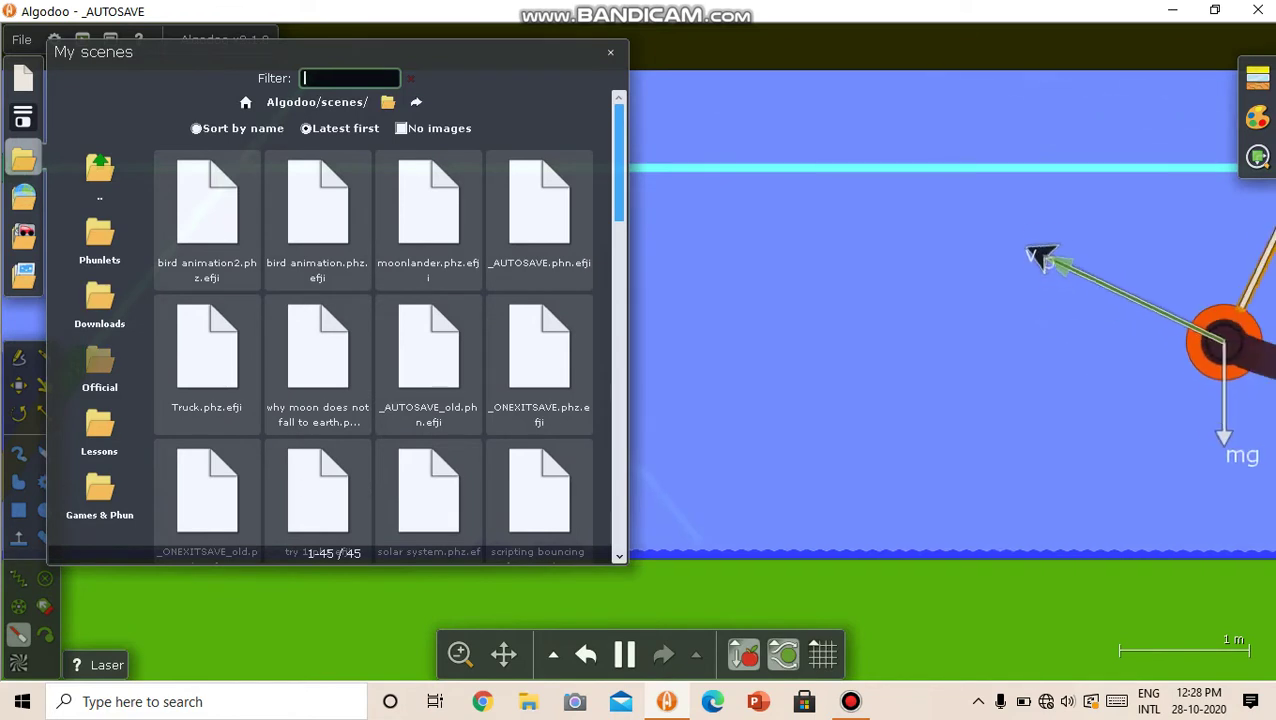
{"action": "left_click", "coordinate": [99, 362]}
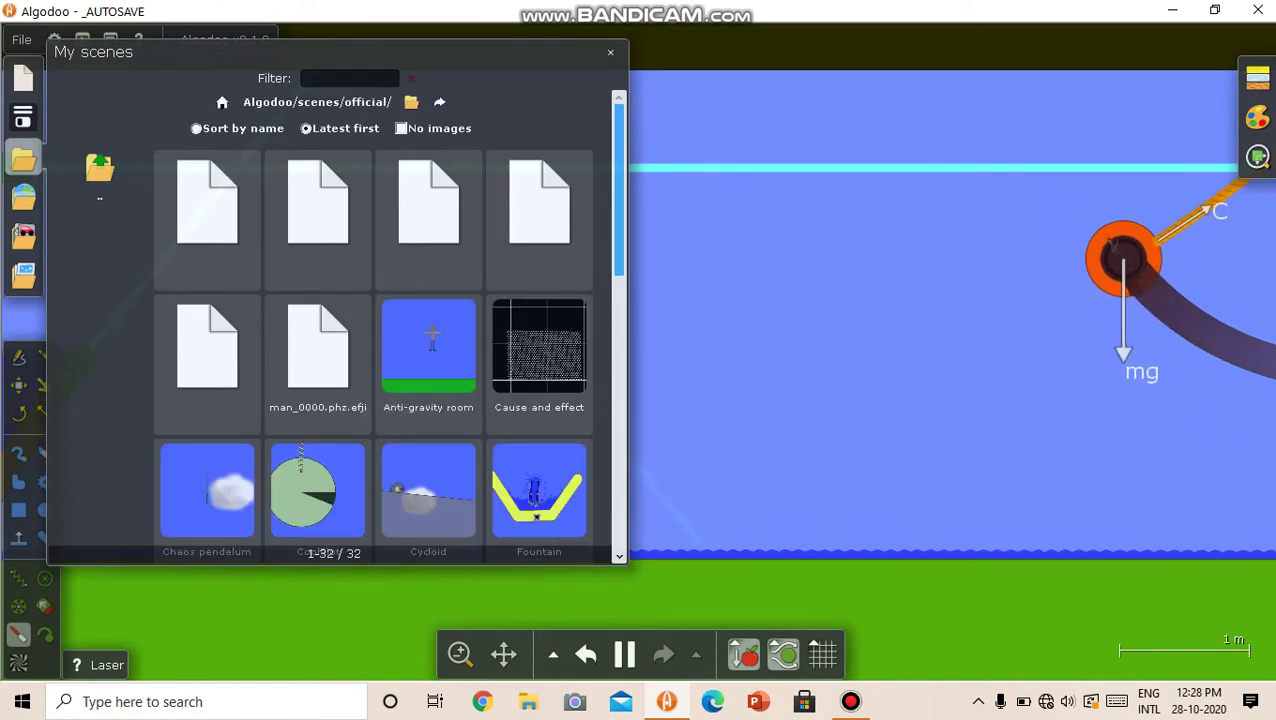
{"action": "left_click", "coordinate": [99, 170]}
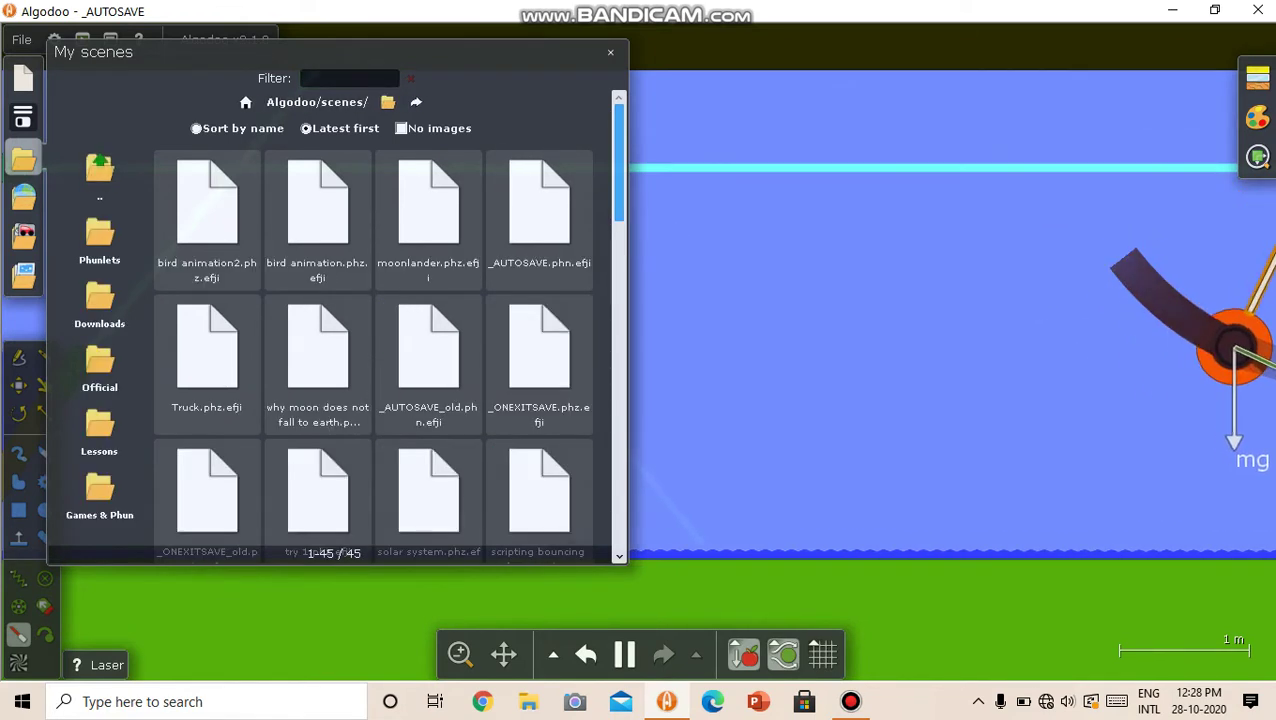
{"action": "left_click", "coordinate": [99, 362]}
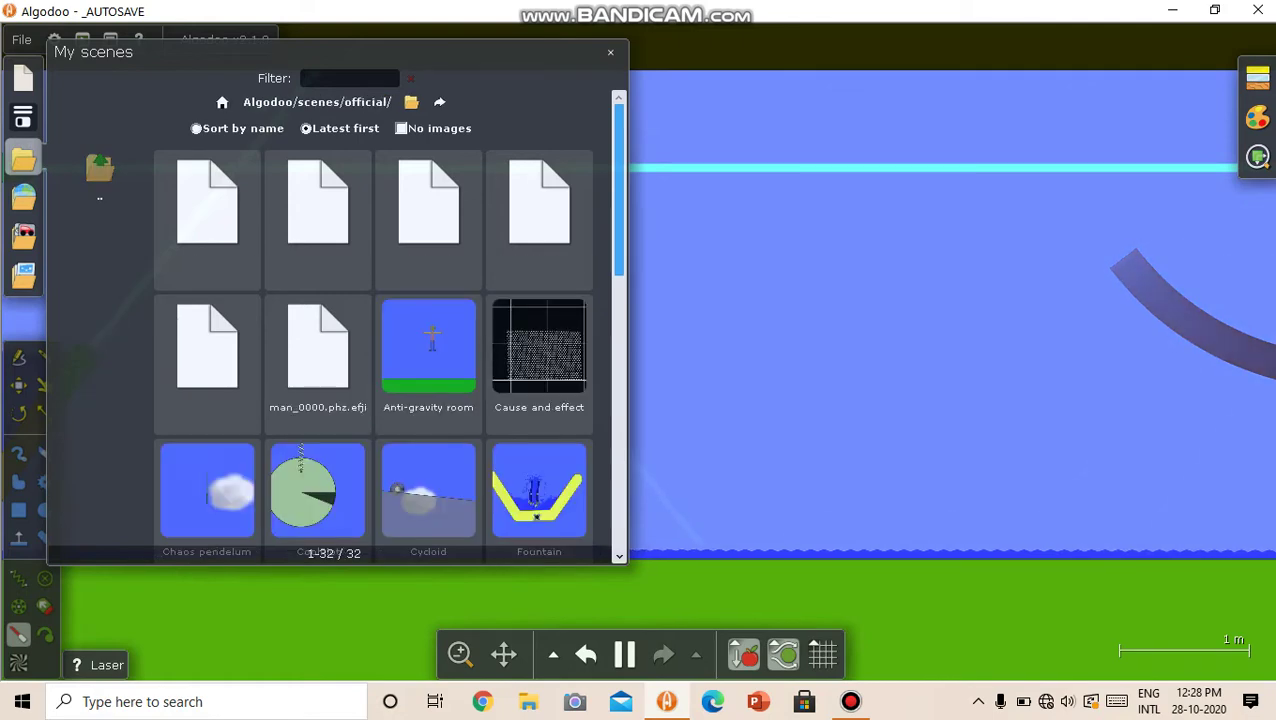
{"action": "left_click", "coordinate": [99, 170]}
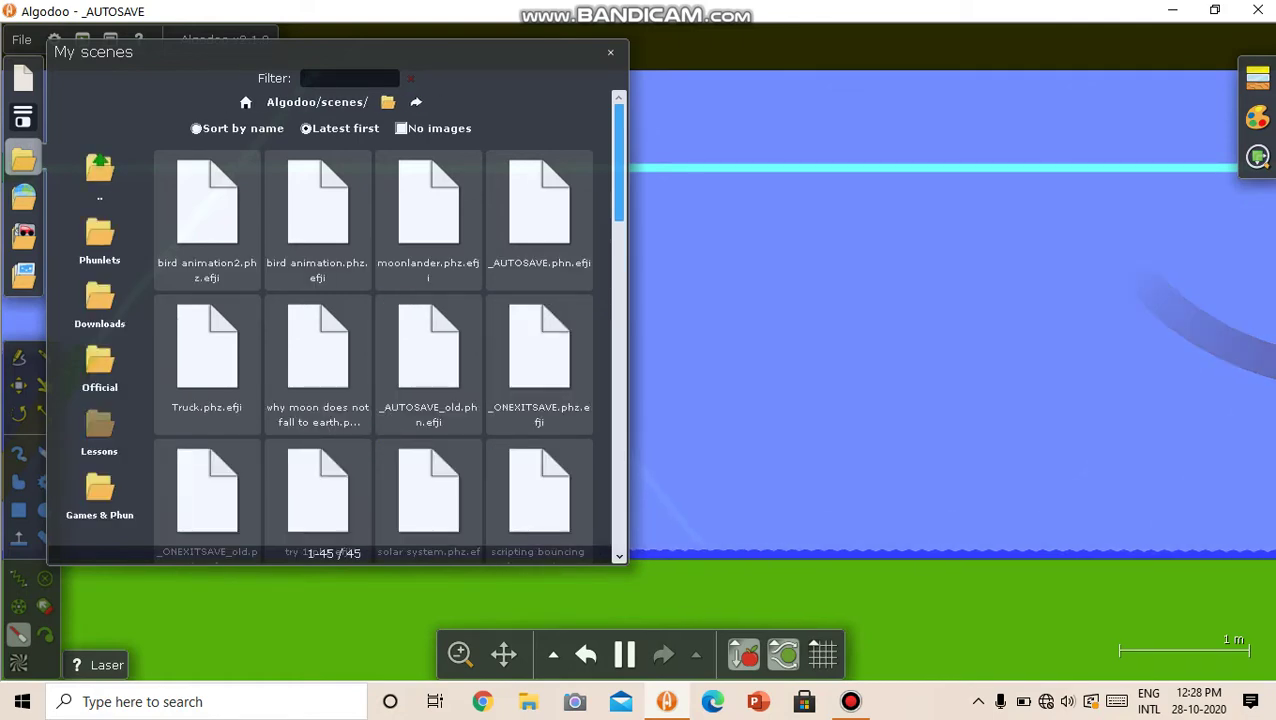
{"action": "left_click", "coordinate": [99, 425]}
{"action": "left_click", "coordinate": [317, 210]}
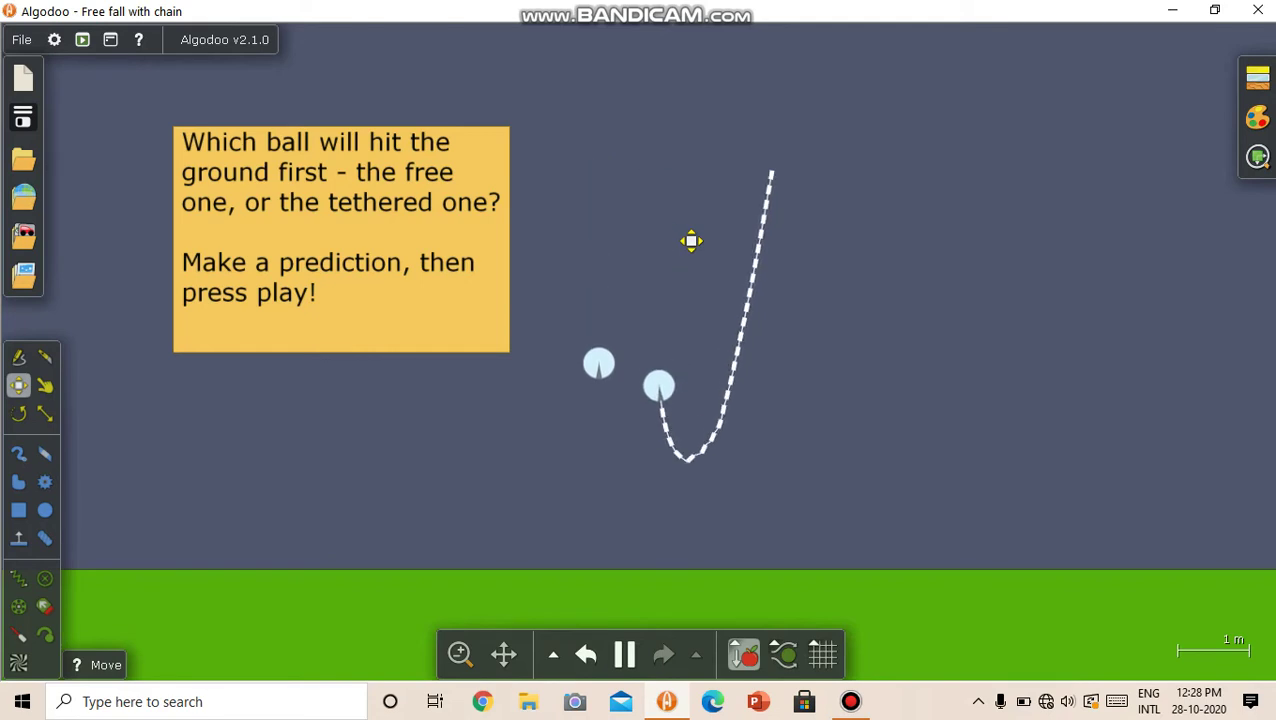
Step: Pause once the balls have landed and rewind the scene to its starting positions
{"action": "key", "text": "space"}
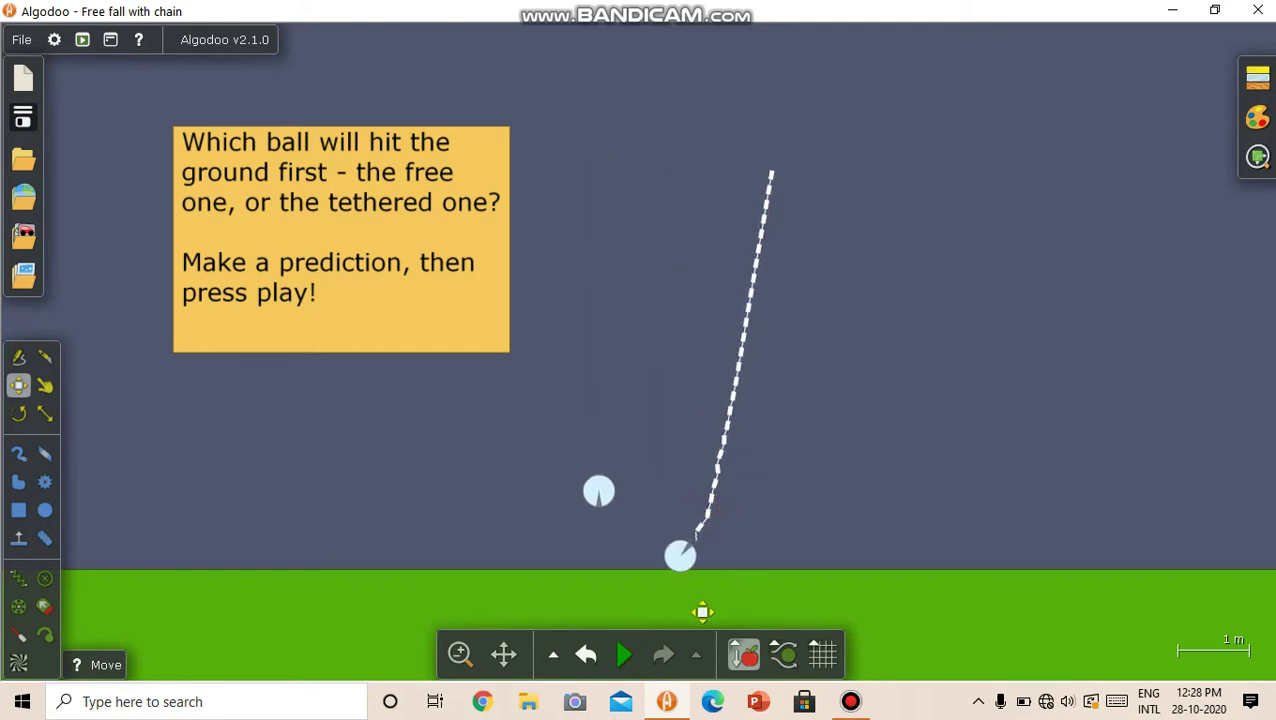
{"action": "key", "text": "ctrl+z"}
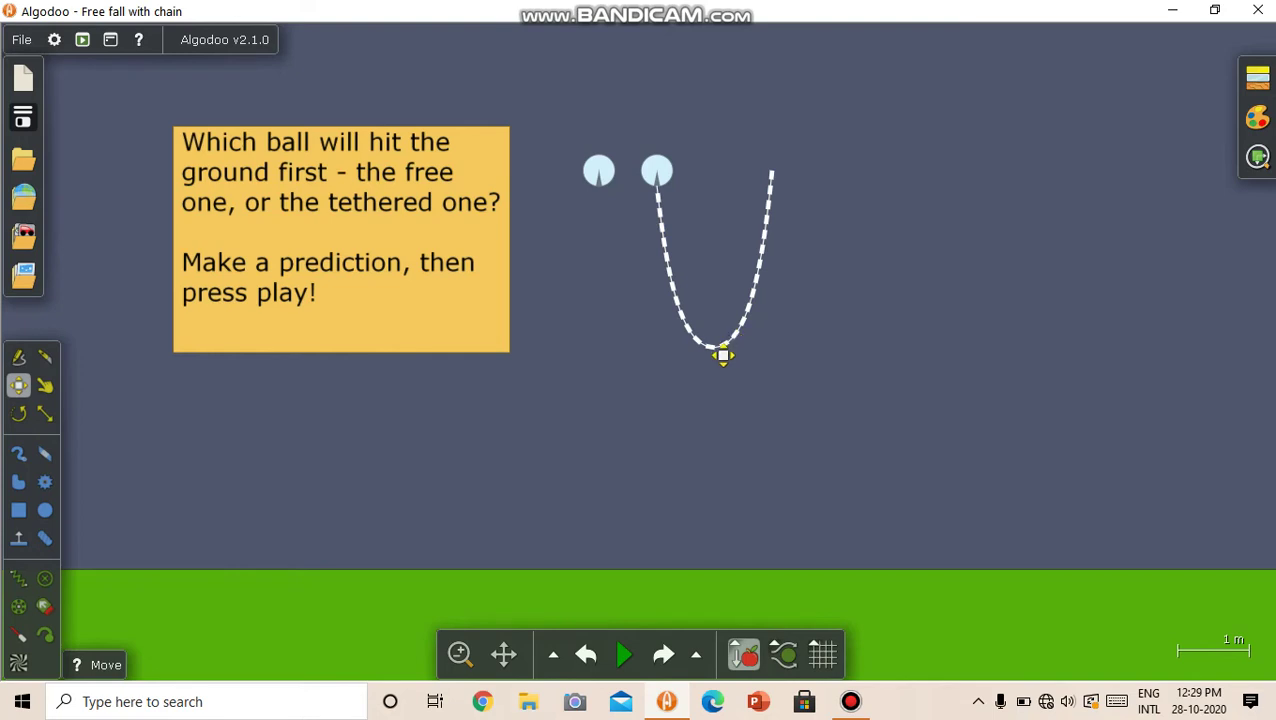
{"action": "left_click_drag", "start_coordinate": [698, 328], "coordinate": [140, 190]}
Step: Load the Gas lesson scene, dismiss its info box, and start the particle simulation
{"action": "left_click", "coordinate": [23, 158]}
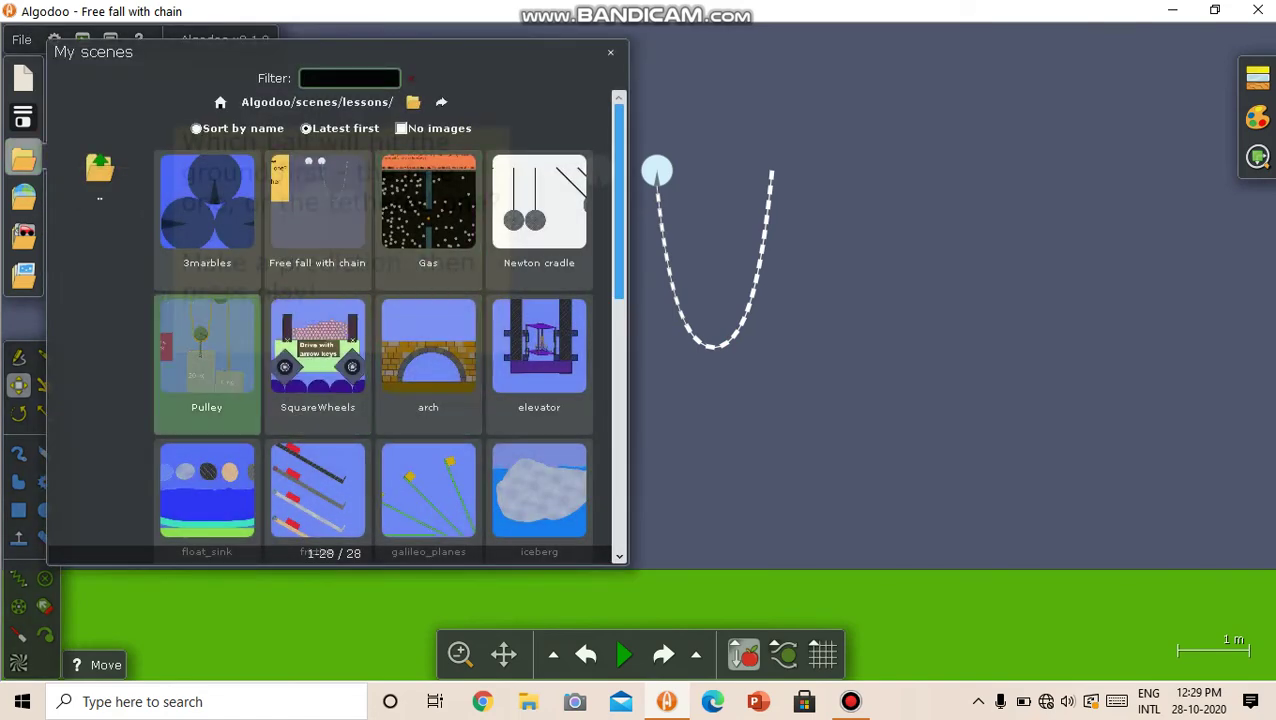
{"action": "left_click", "coordinate": [428, 200]}
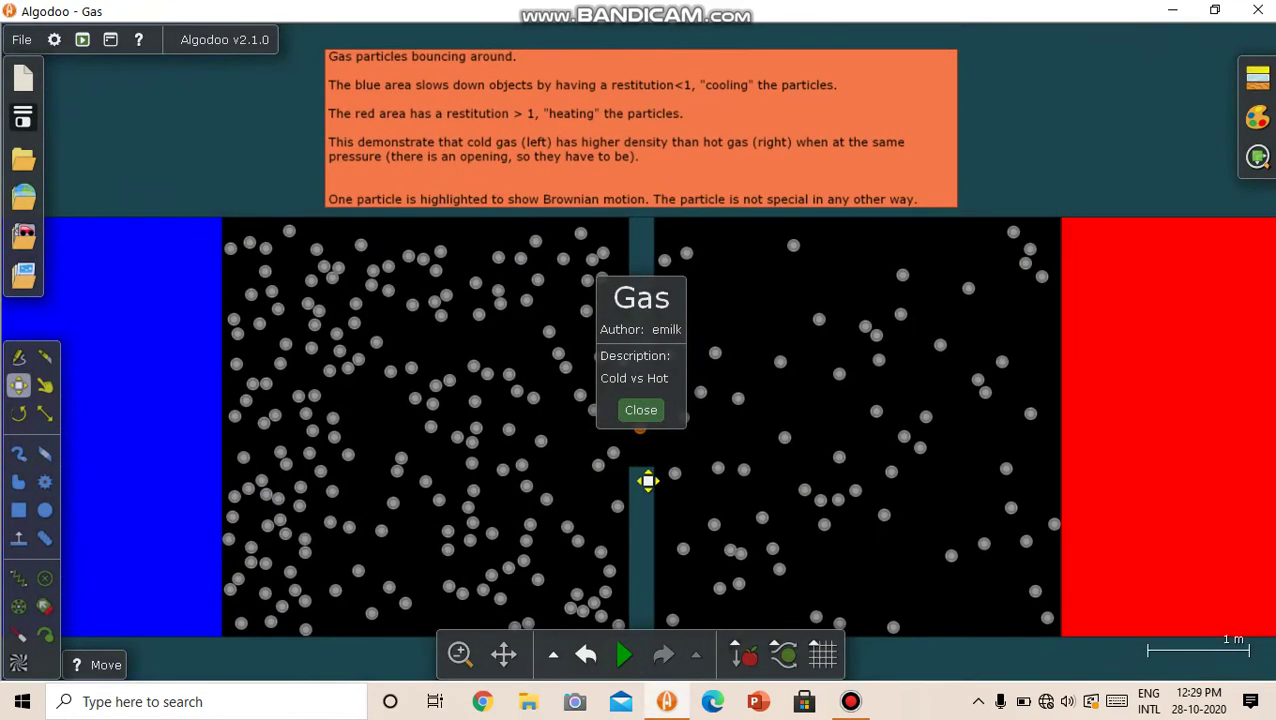
{"action": "left_click", "coordinate": [641, 410]}
{"action": "key", "text": "space"}
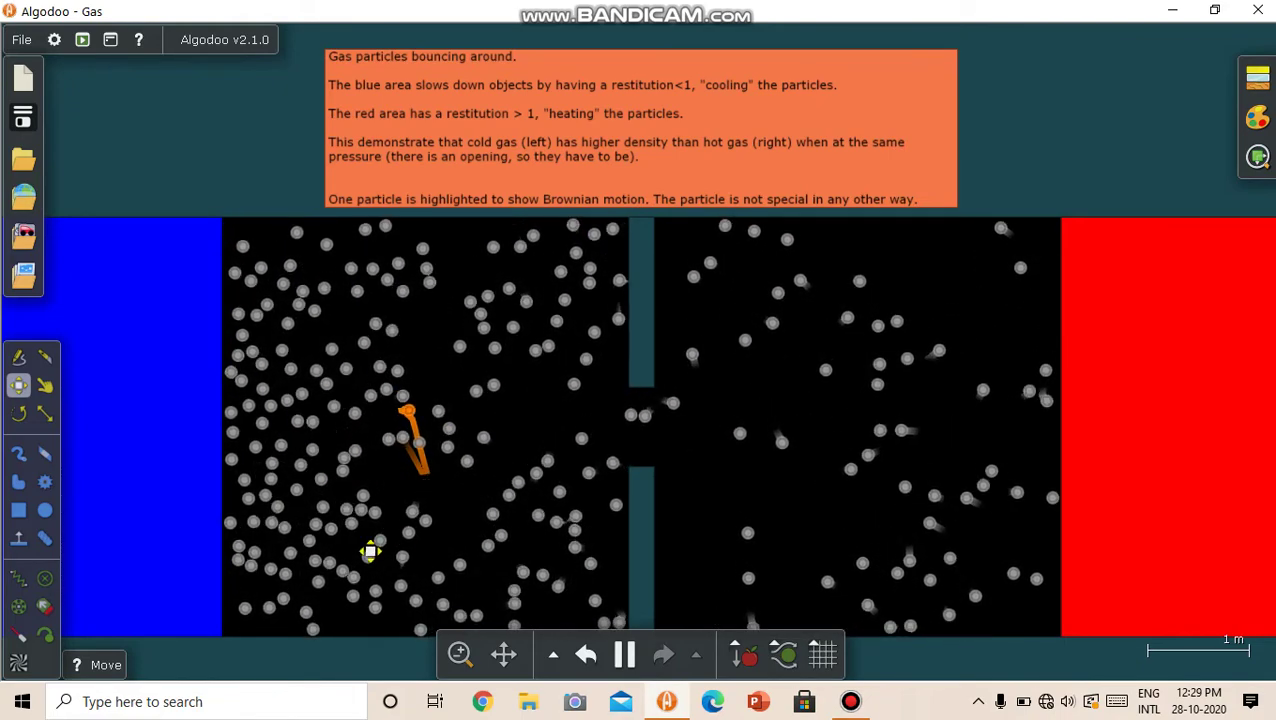
Step: Select the orange description text and the red heating area, then reopen the lessons list
{"action": "left_click", "coordinate": [441, 179]}
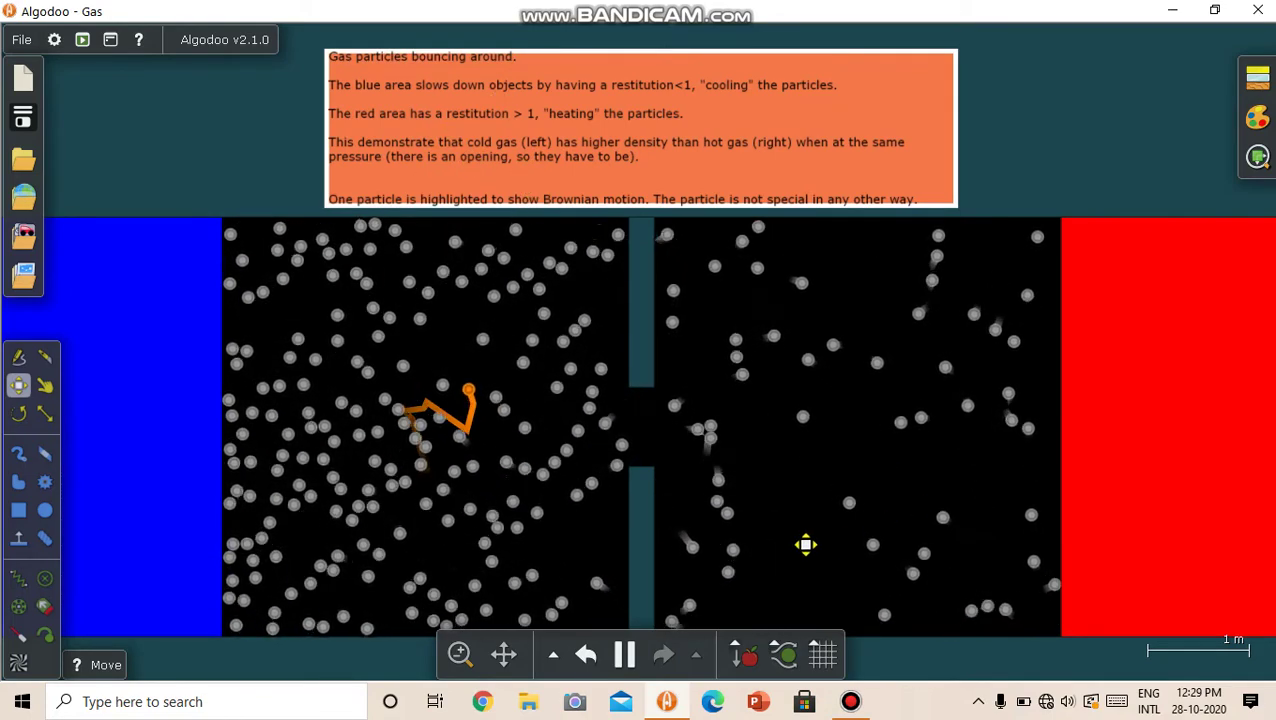
{"action": "left_click", "coordinate": [832, 489]}
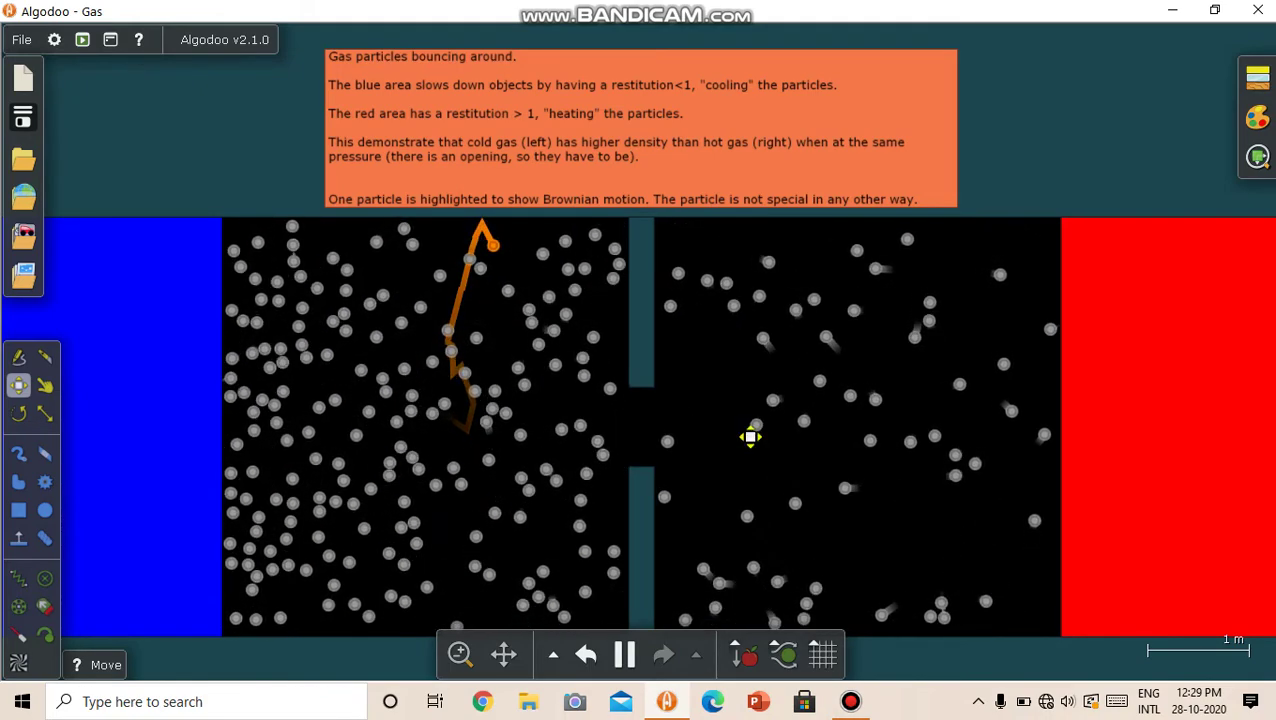
{"action": "left_click", "coordinate": [1234, 496]}
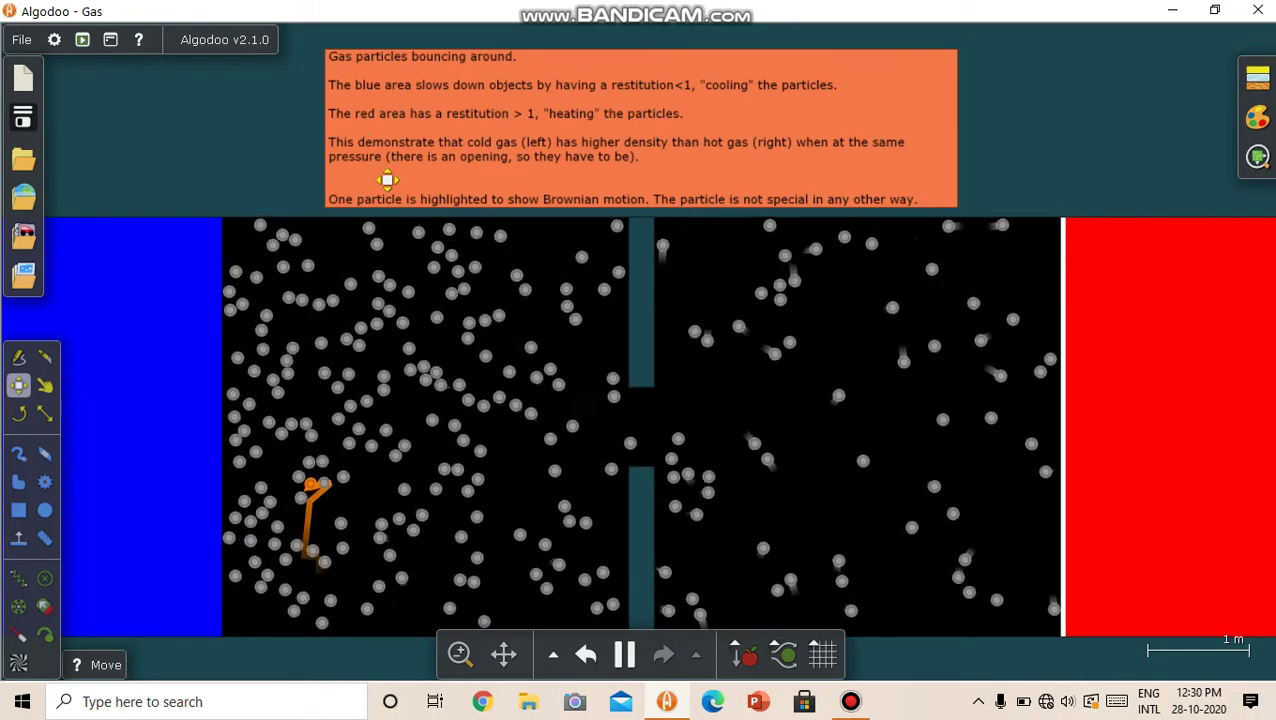
{"action": "left_click", "coordinate": [23, 158]}
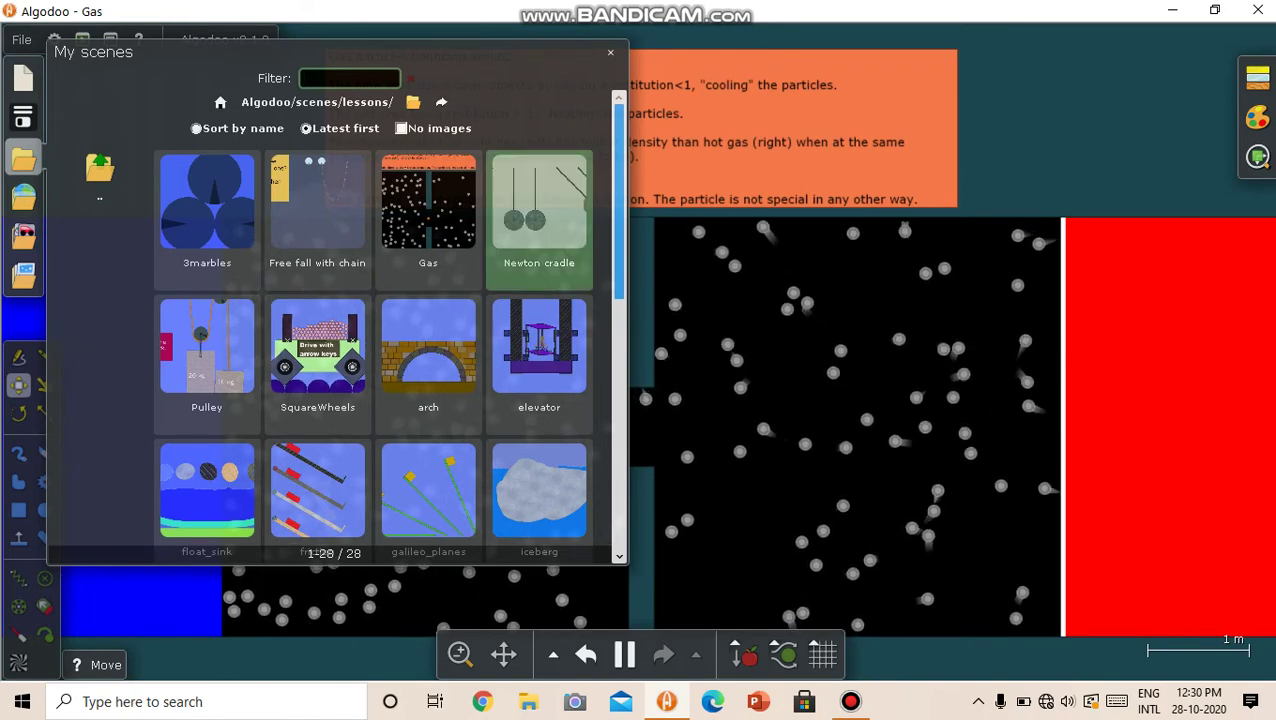
Step: Load the Newton cradle lesson and fling a pendulum ball up to the right
{"action": "left_click", "coordinate": [539, 210]}
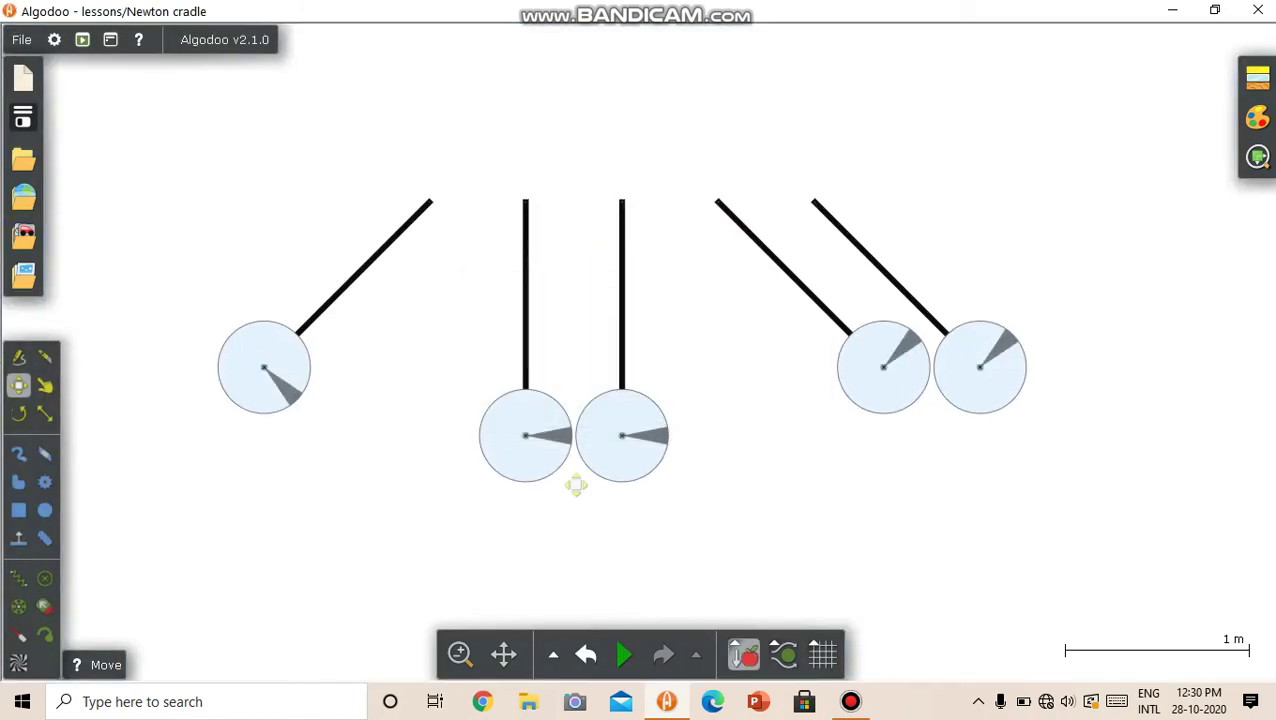
{"action": "key", "text": "d"}
{"action": "left_click_drag", "start_coordinate": [638, 456], "coordinate": [943, 250]}
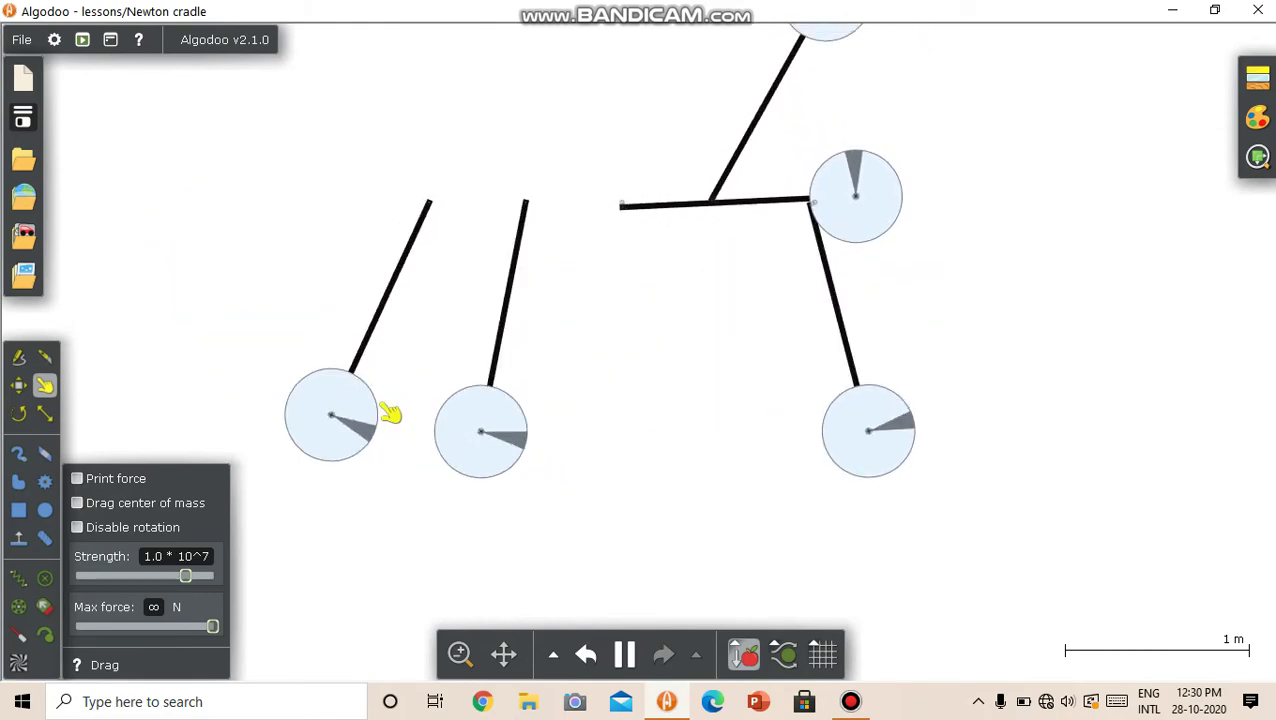
Step: Load the Pulley lesson, then the SquareWheels lesson, and start its simulation
{"action": "left_click", "coordinate": [23, 197]}
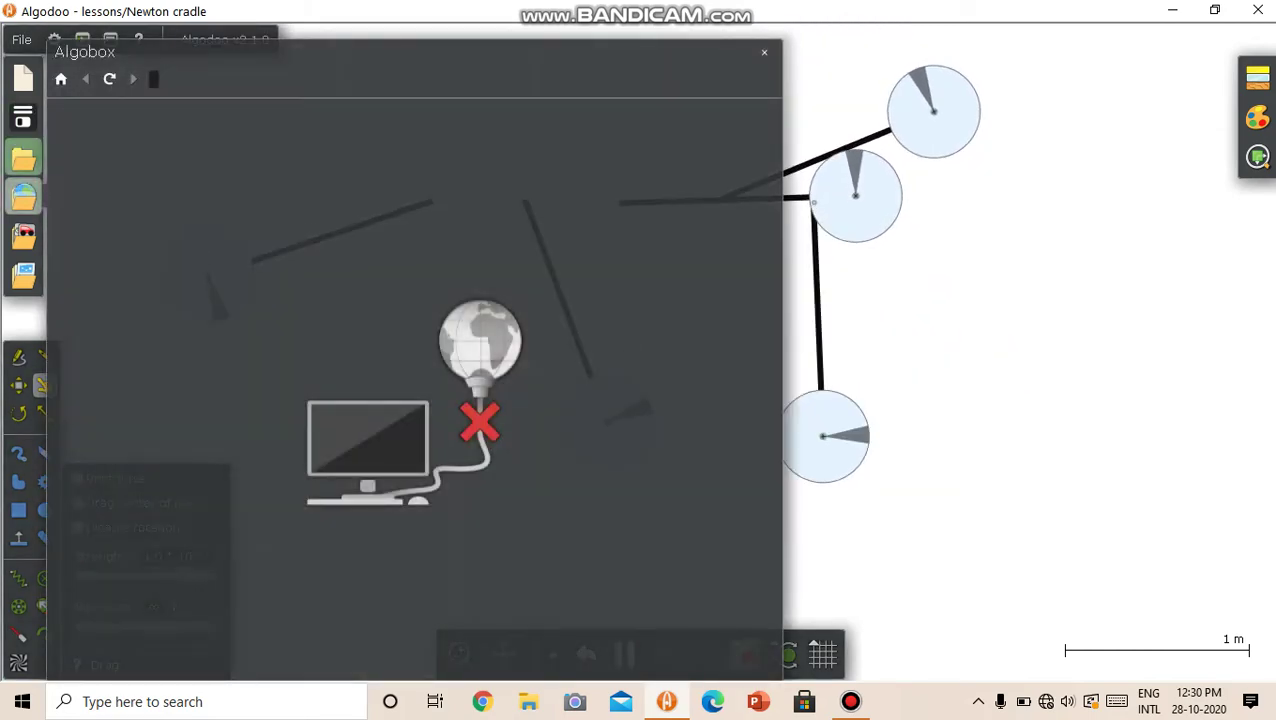
{"action": "left_click", "coordinate": [23, 158]}
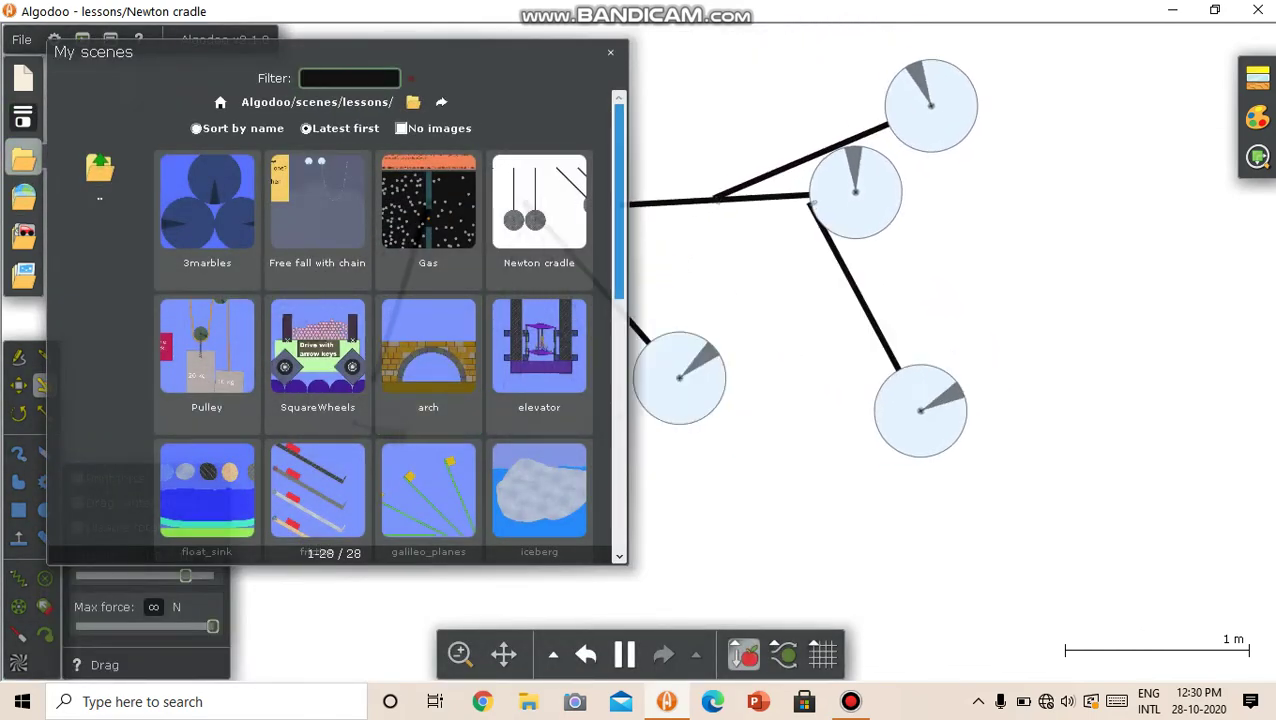
{"action": "scroll", "coordinate": [207, 165], "scroll_direction": "down", "scroll_amount": 1}
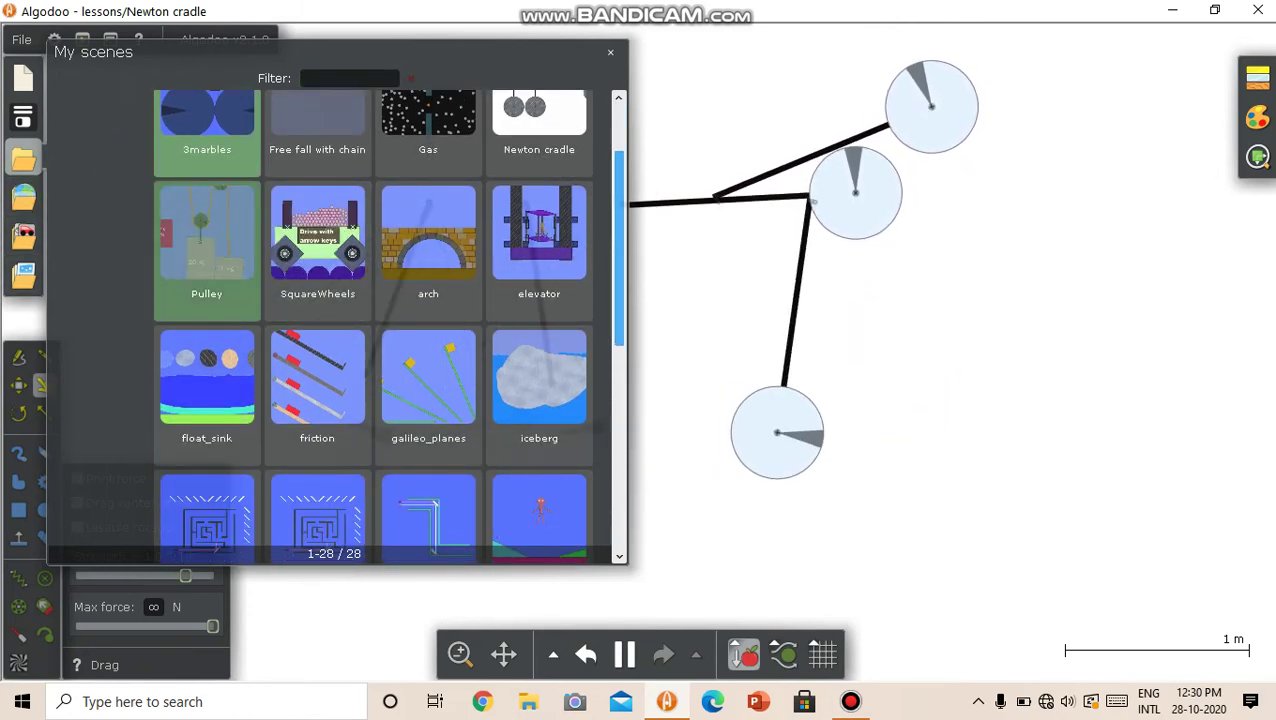
{"action": "left_click", "coordinate": [207, 240]}
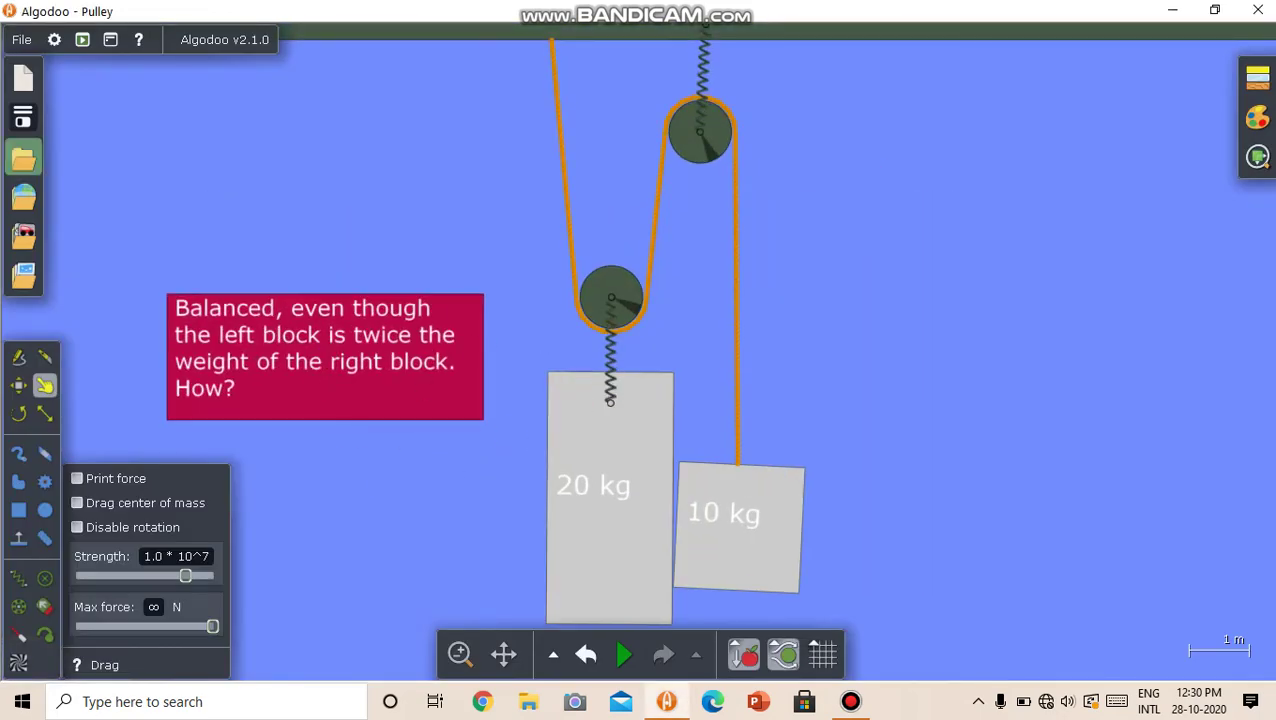
{"action": "left_click", "coordinate": [23, 160]}
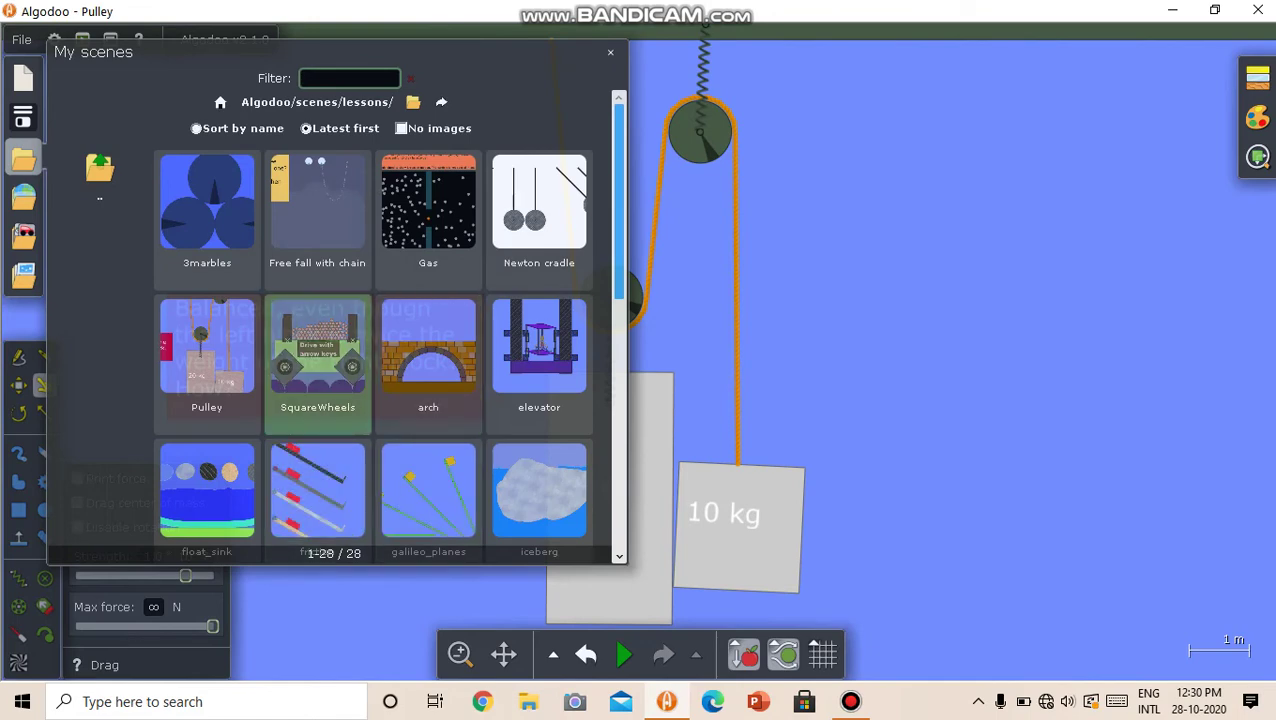
{"action": "left_click", "coordinate": [317, 350]}
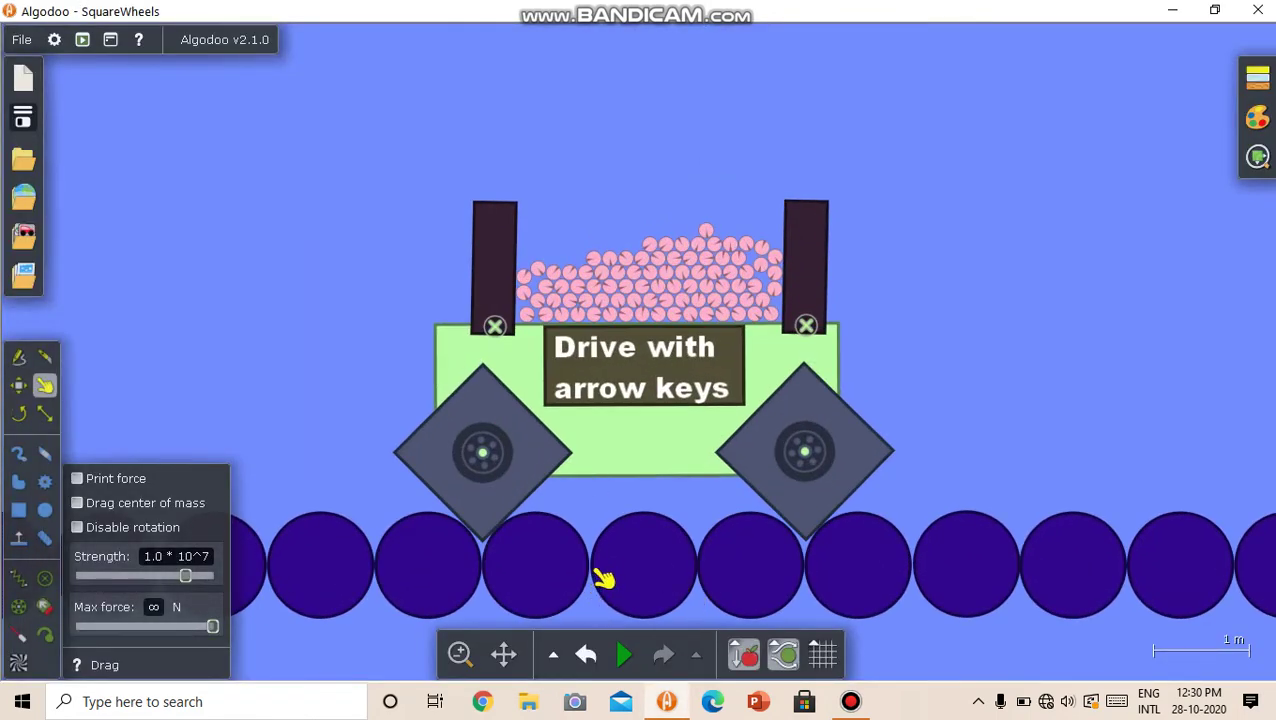
{"action": "left_click", "coordinate": [624, 654]}
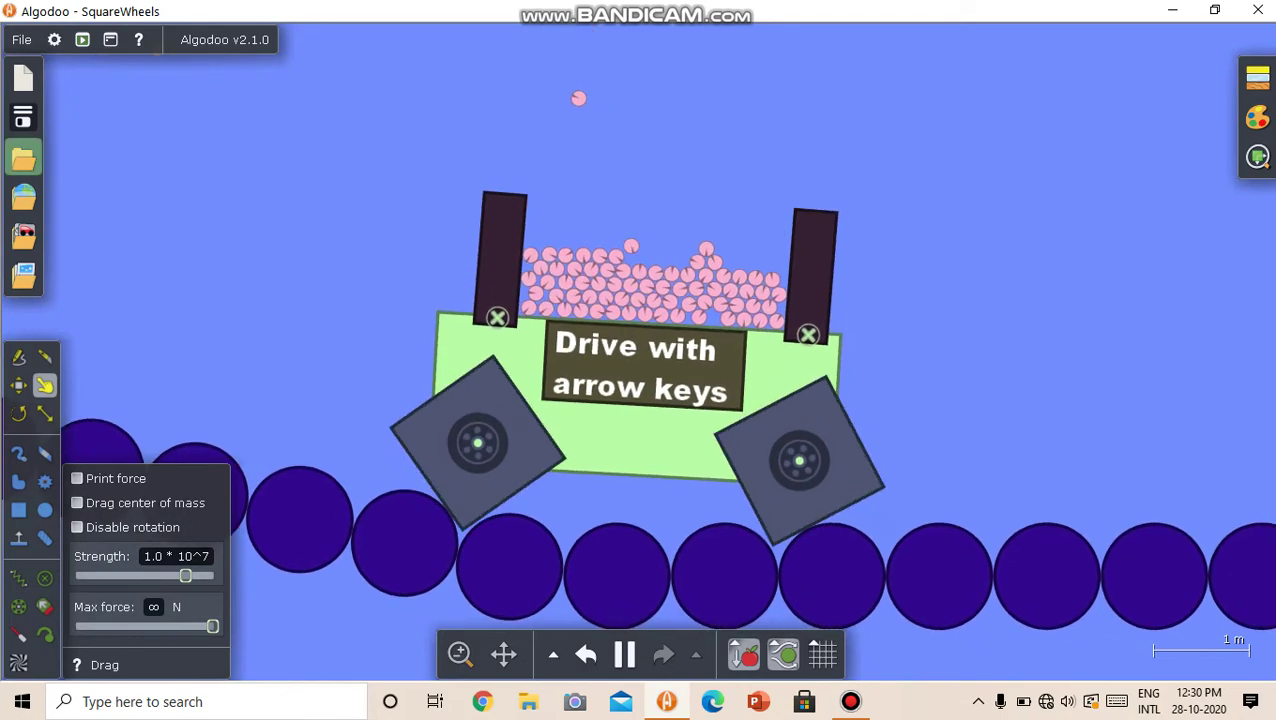
Step: Load the float_sink lesson and run it so the balls drop into the water
{"action": "left_click", "coordinate": [23, 158]}
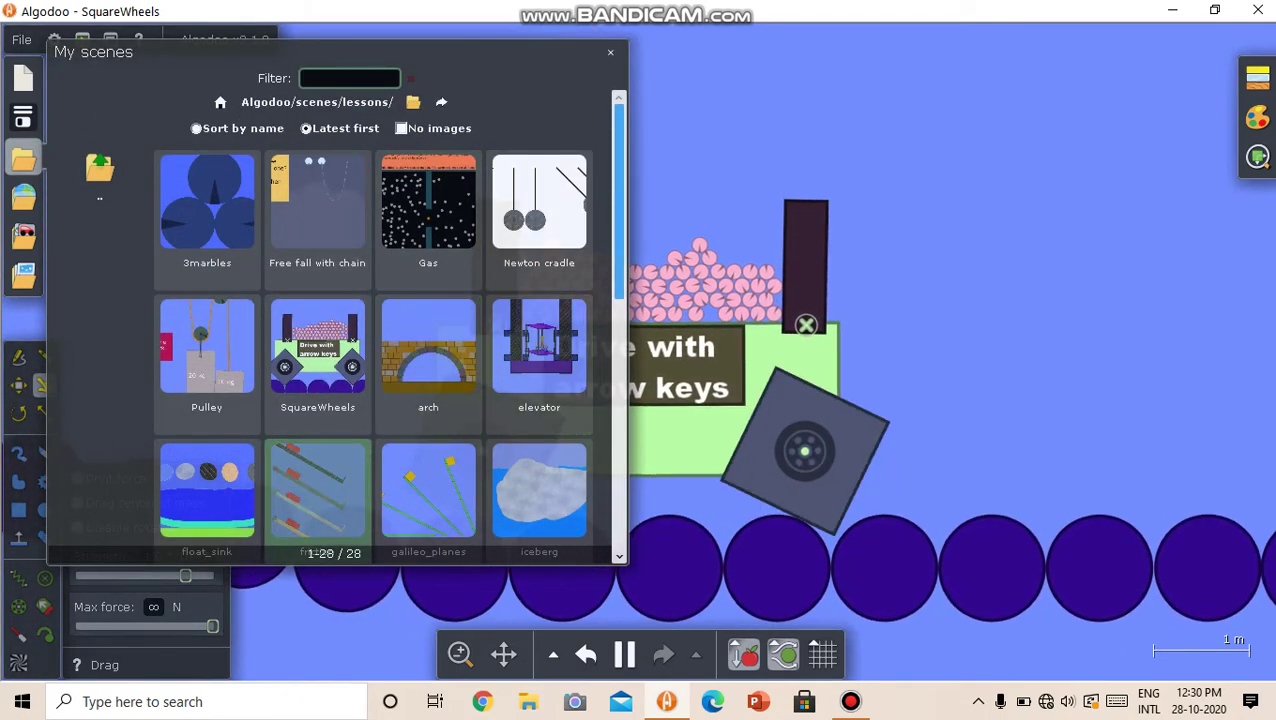
{"action": "left_click", "coordinate": [207, 490]}
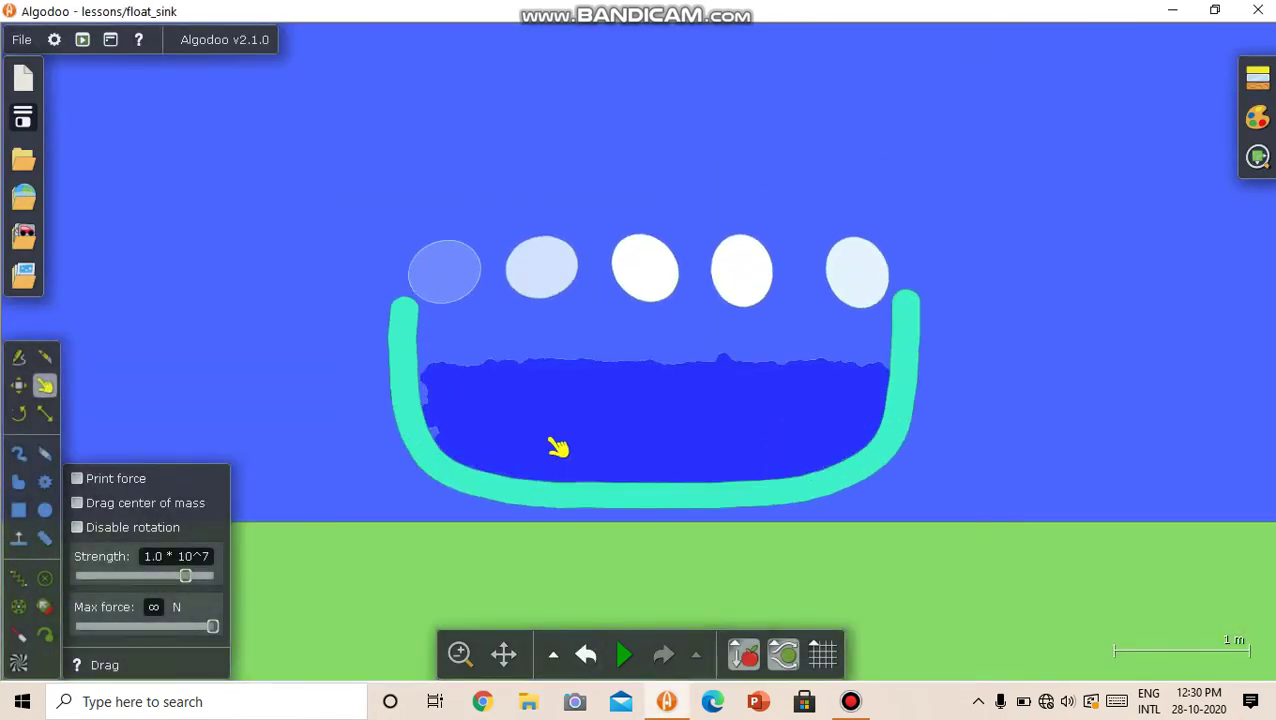
{"action": "key", "text": "space"}
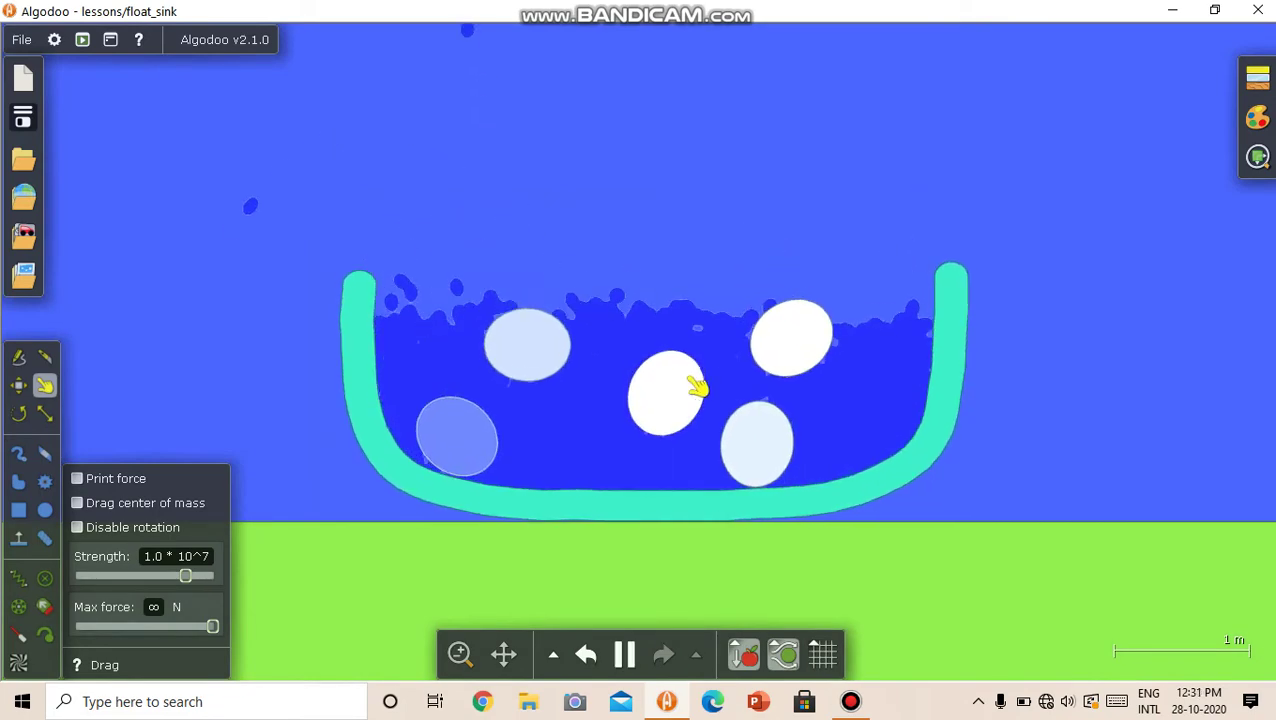
Step: Change one float_sink ball's material to Helium so it rises out of the water
{"action": "right_click", "coordinate": [694, 385]}
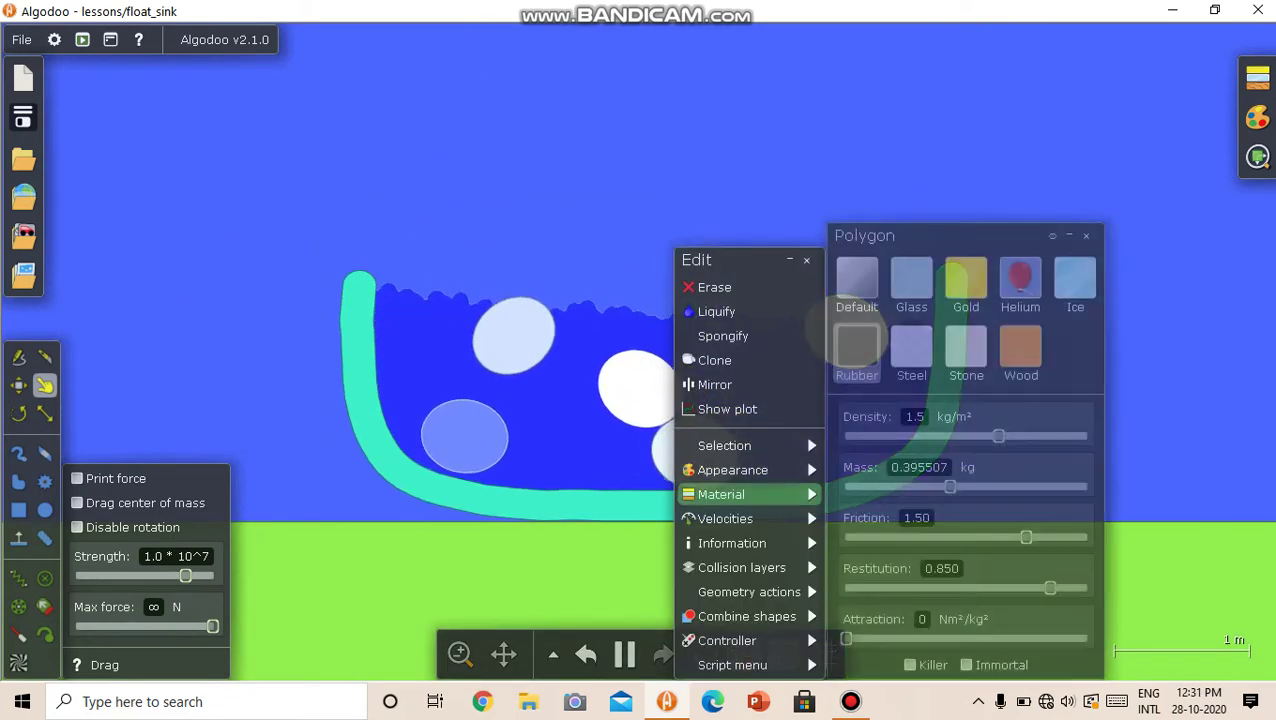
{"action": "mouse_move", "coordinate": [740, 470]}
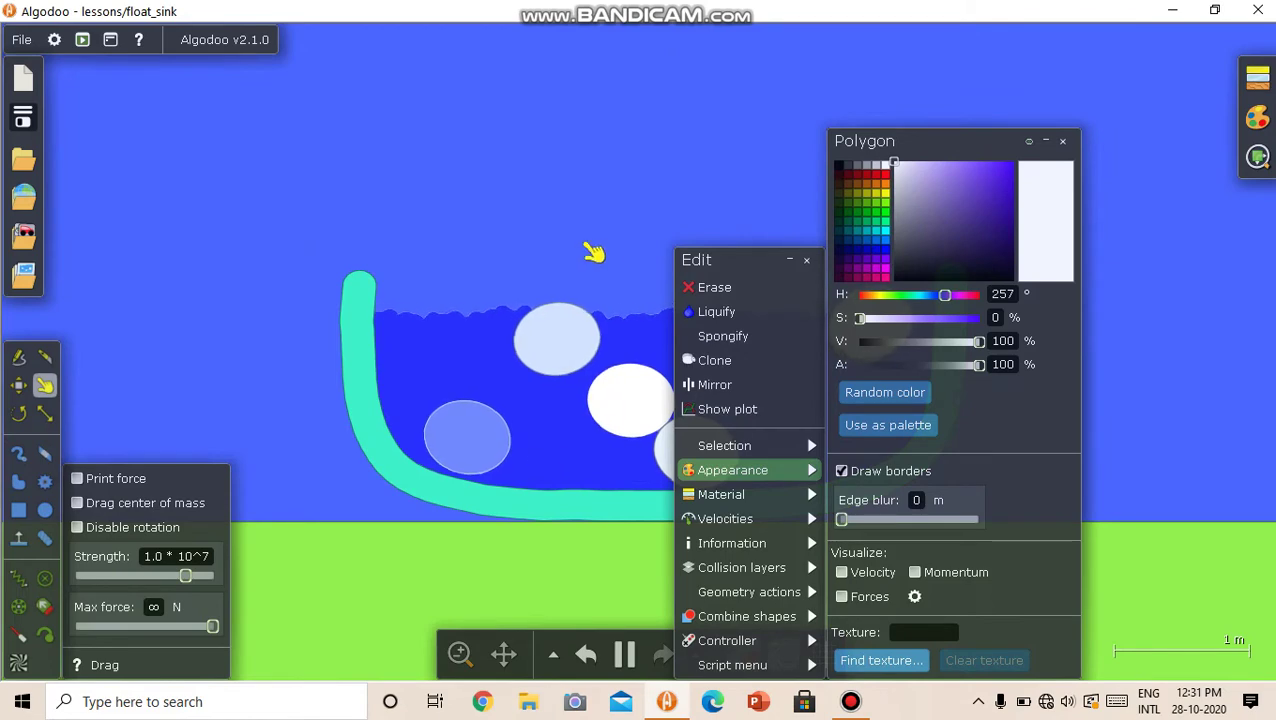
{"action": "mouse_move", "coordinate": [721, 494]}
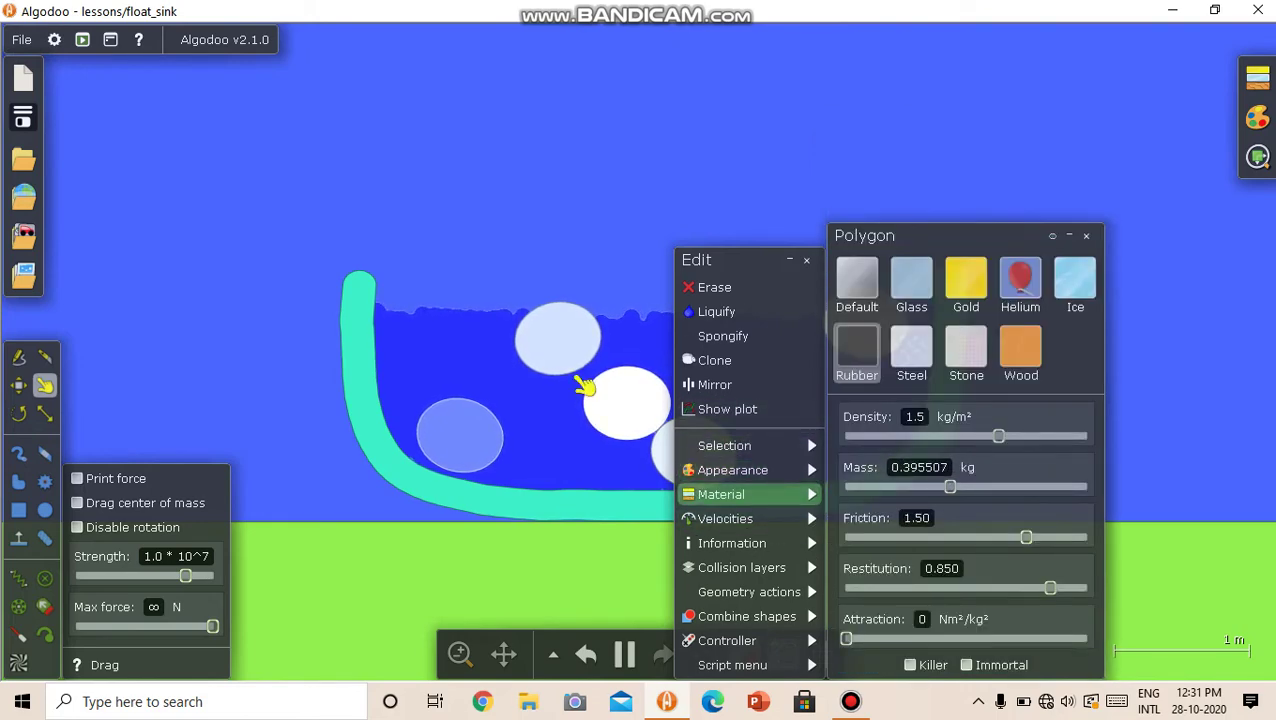
{"action": "left_click", "coordinate": [587, 378]}
{"action": "right_click", "coordinate": [587, 378]}
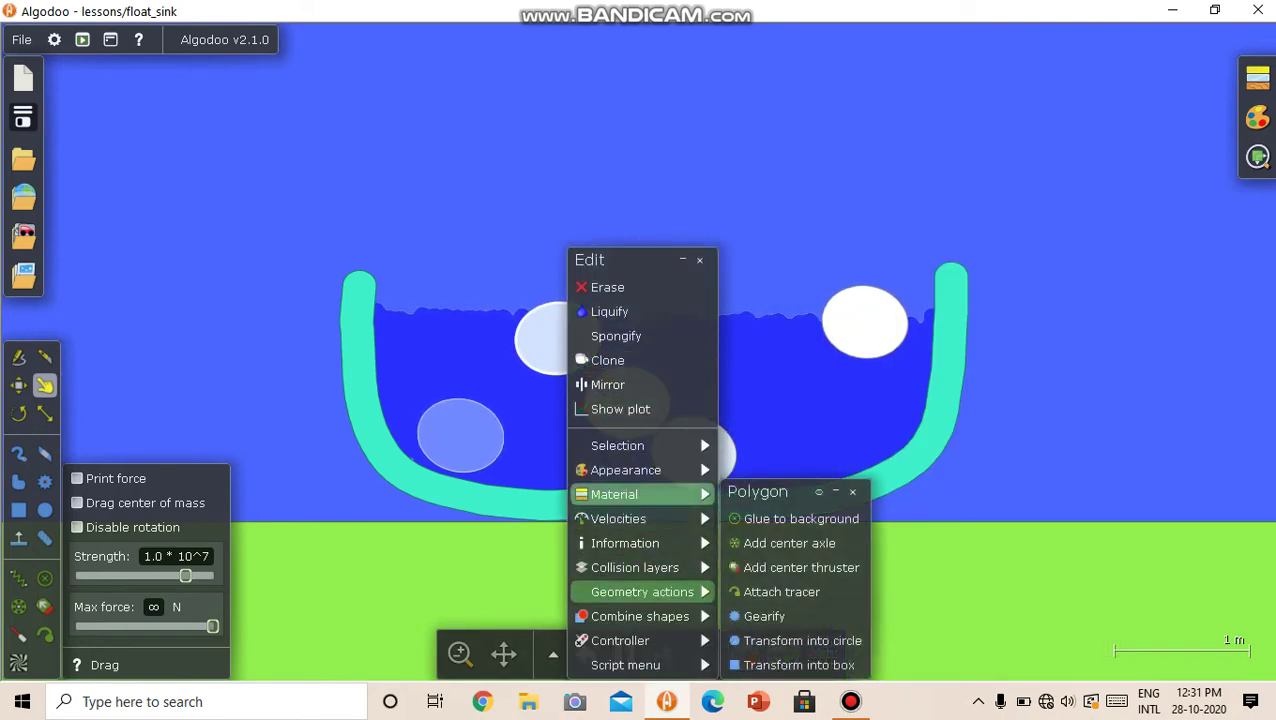
{"action": "mouse_move", "coordinate": [640, 494]}
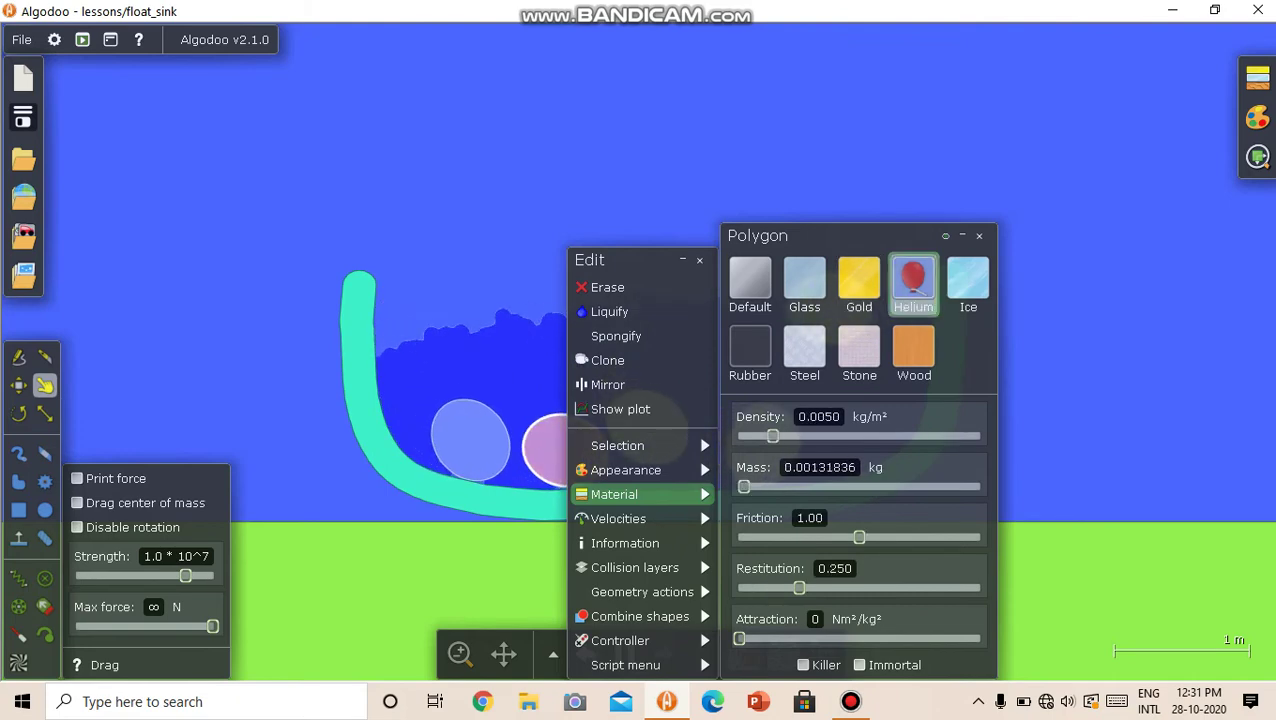
{"action": "left_click", "coordinate": [553, 498]}
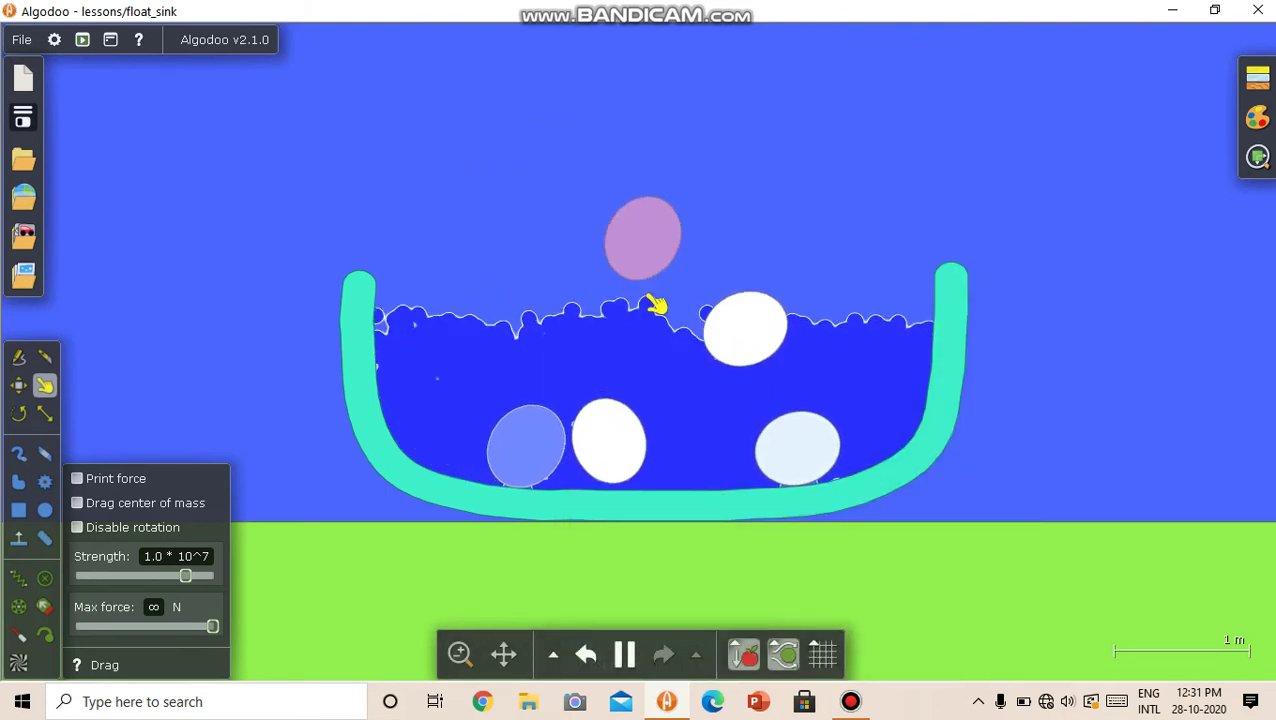
Step: Throw the helium ball upward and knife-cut through the tub's left wall
{"action": "left_click_drag", "start_coordinate": [668, 221], "coordinate": [640, 140]}
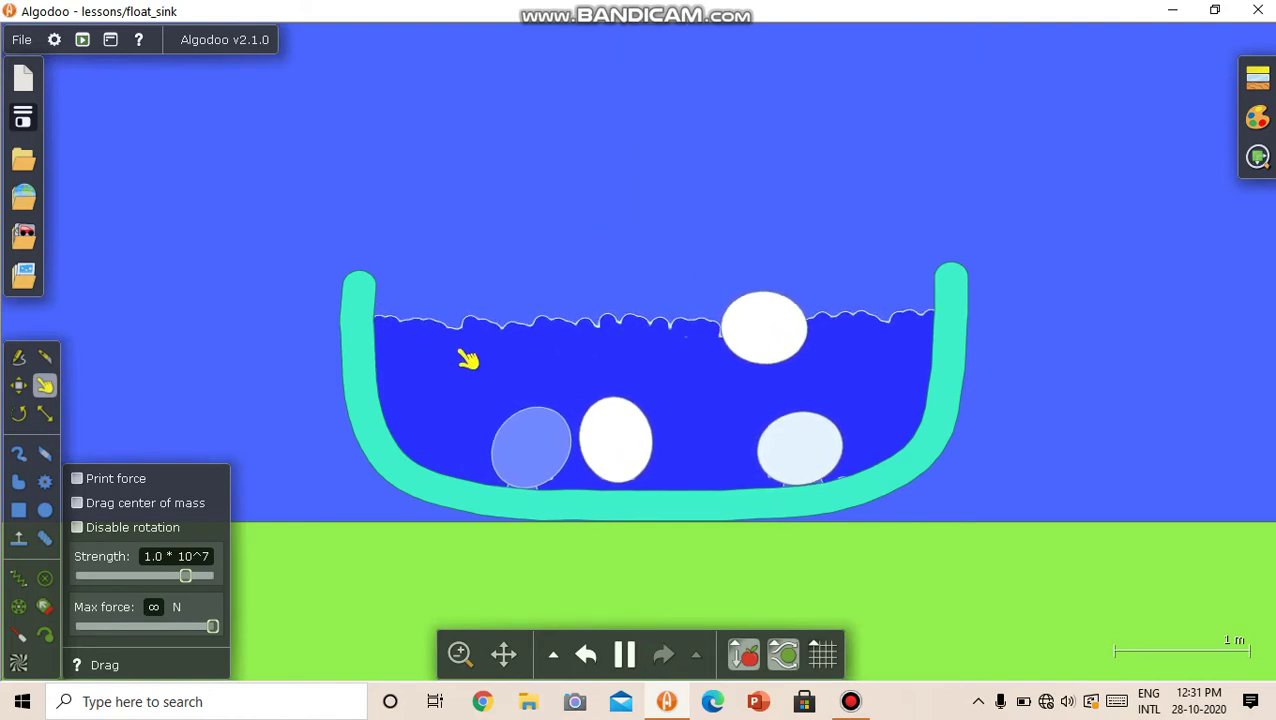
{"action": "left_click", "coordinate": [44, 357]}
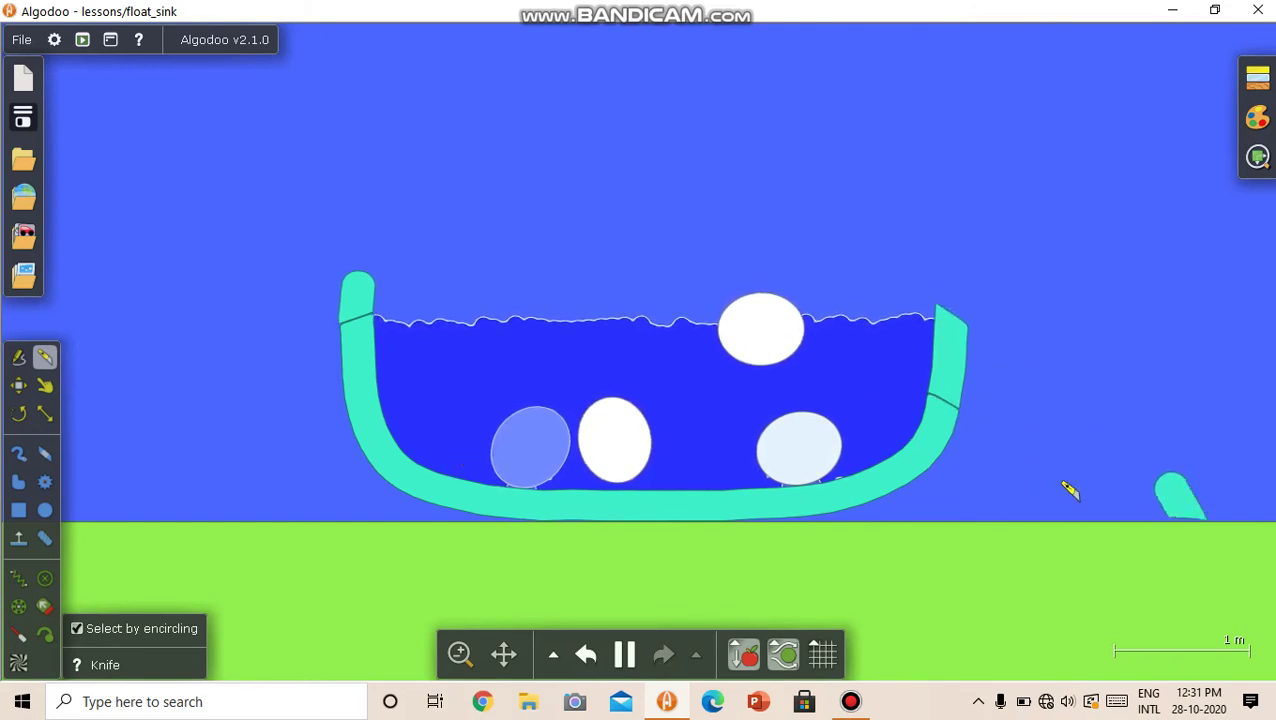
{"action": "left_click_drag", "start_coordinate": [340, 408], "coordinate": [382, 421]}
Step: Draw a dark green box above the water and let it fall in
{"action": "key", "text": "d"}
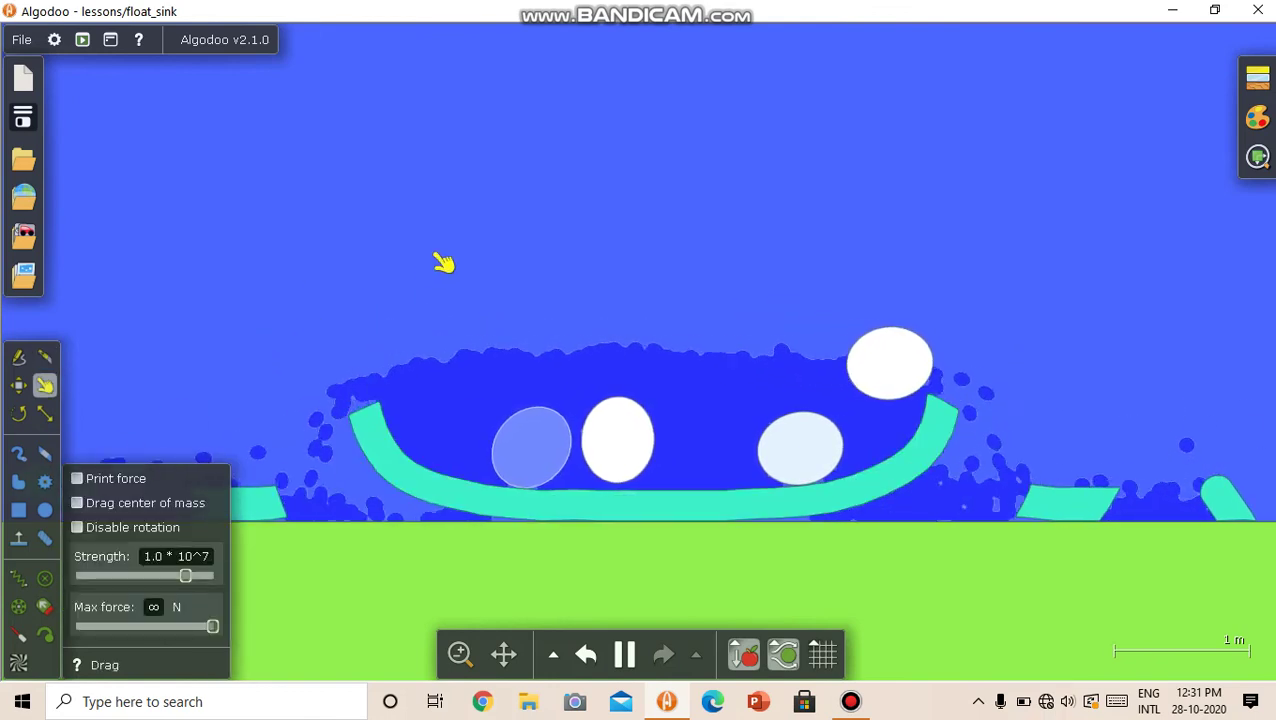
{"action": "key", "text": "b"}
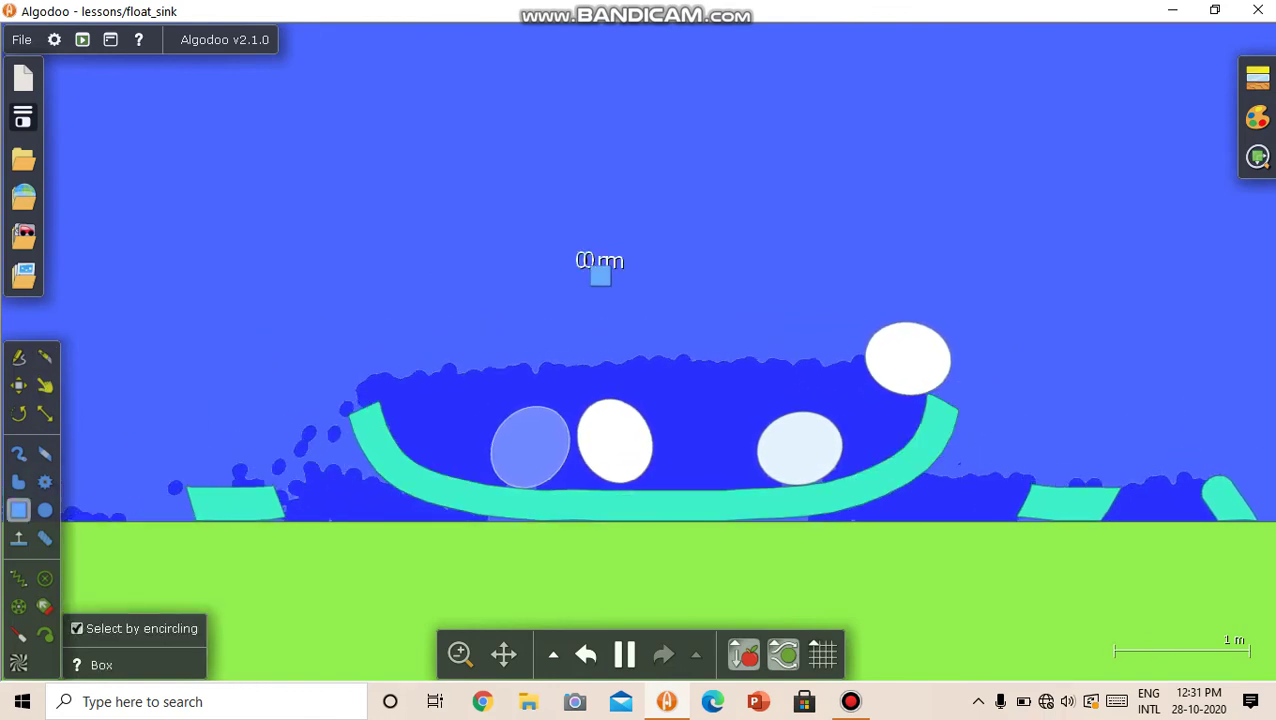
{"action": "left_click_drag", "start_coordinate": [513, 205], "coordinate": [644, 288]}
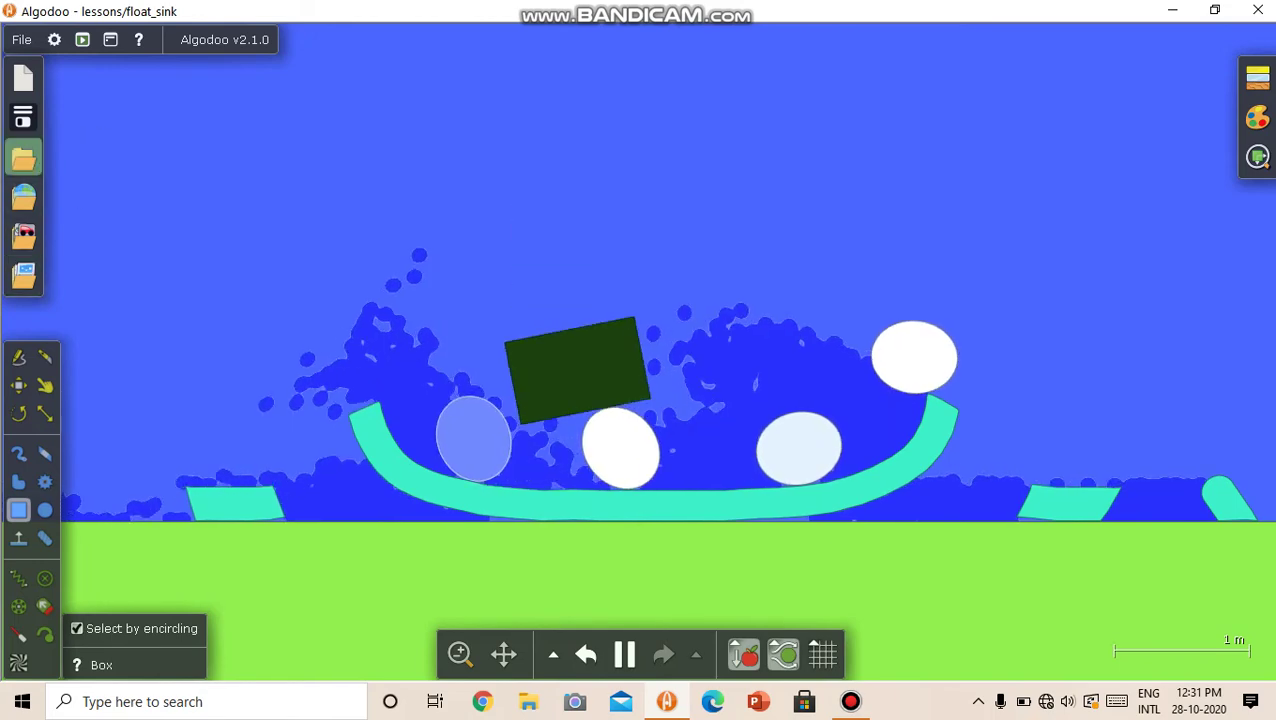
Step: Load the mirror_periscope lesson and nudge its upper mirror to redirect the laser
{"action": "left_click", "coordinate": [23, 159]}
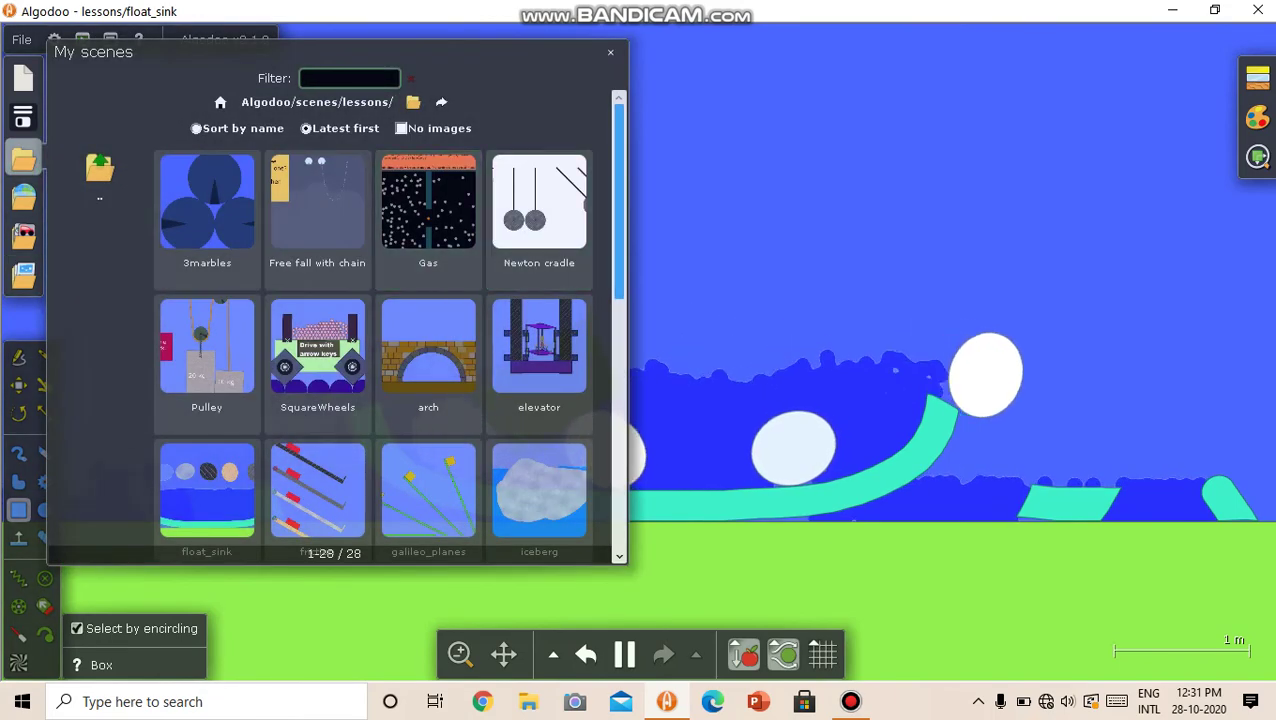
{"action": "scroll", "coordinate": [370, 320], "scroll_direction": "down", "scroll_amount": 1}
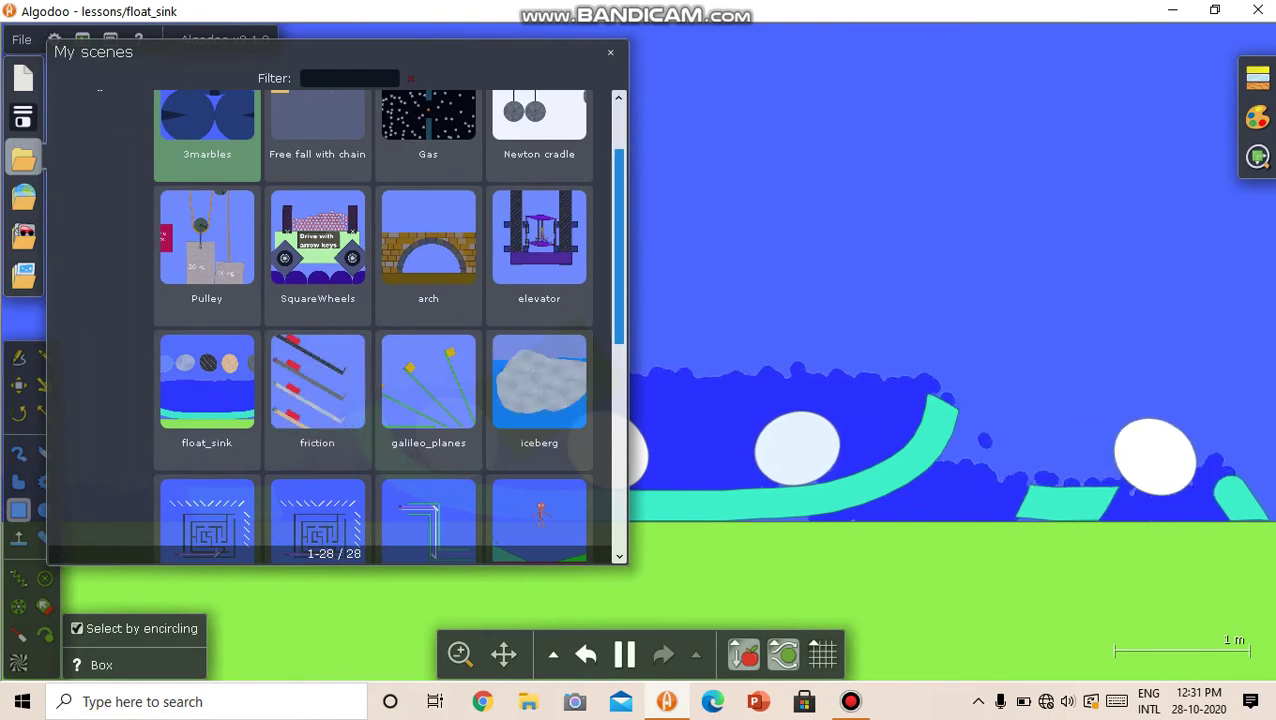
{"action": "scroll", "coordinate": [370, 320], "scroll_direction": "down", "scroll_amount": 3}
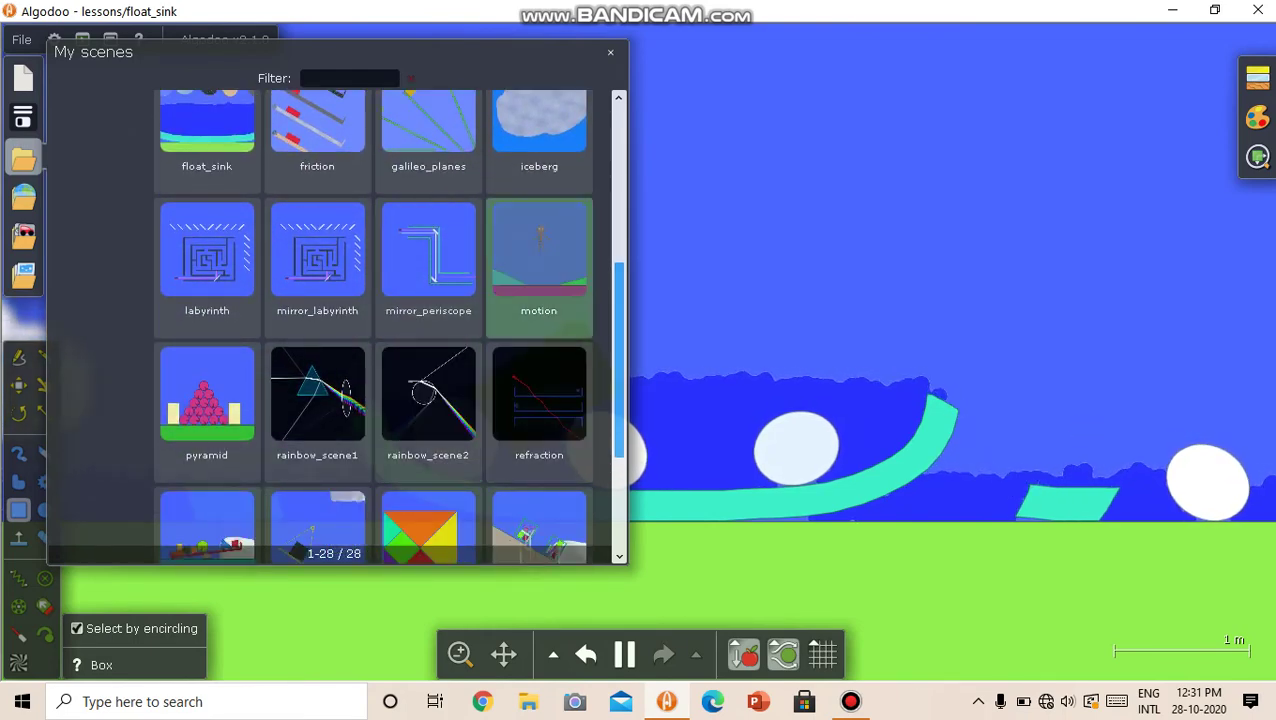
{"action": "left_click", "coordinate": [428, 255]}
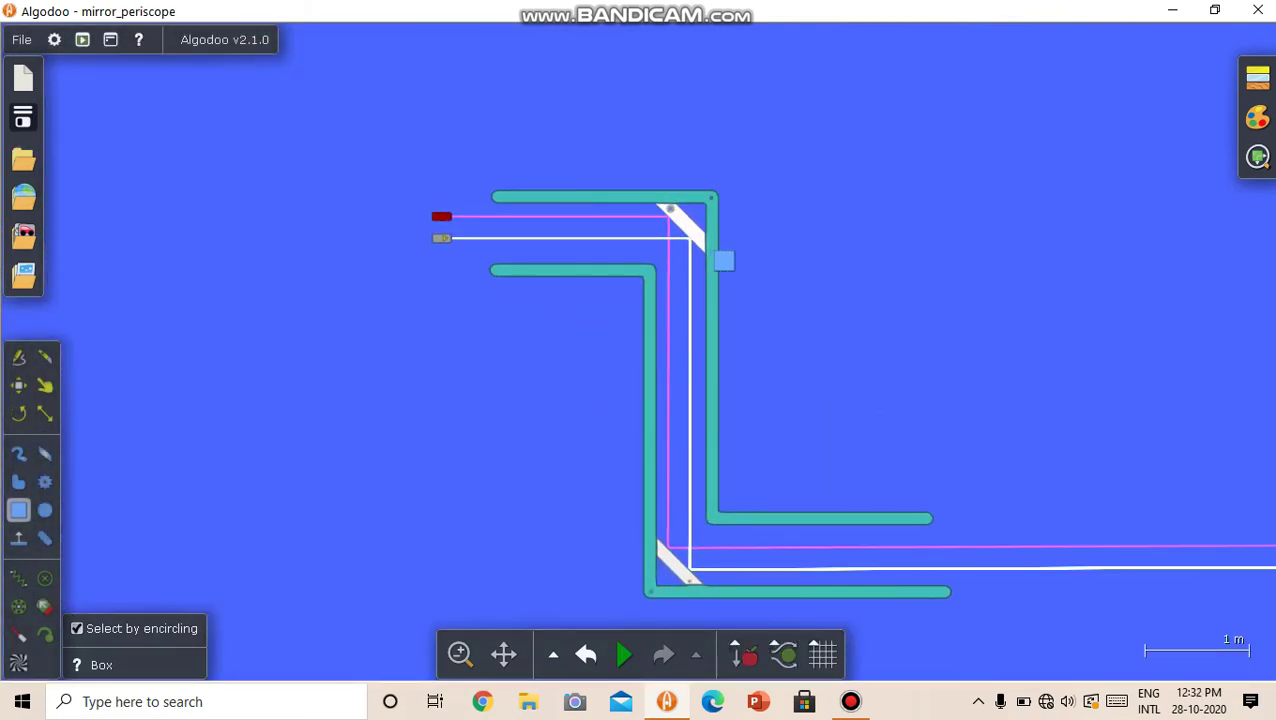
{"action": "mouse_move", "coordinate": [723, 261]}
{"action": "left_mouse_down"}
{"action": "mouse_move", "coordinate": [692, 336]}
{"action": "mouse_move", "coordinate": [740, 228]}
{"action": "mouse_move", "coordinate": [735, 272]}
{"action": "mouse_move", "coordinate": [728, 247]}
{"action": "left_mouse_up"}
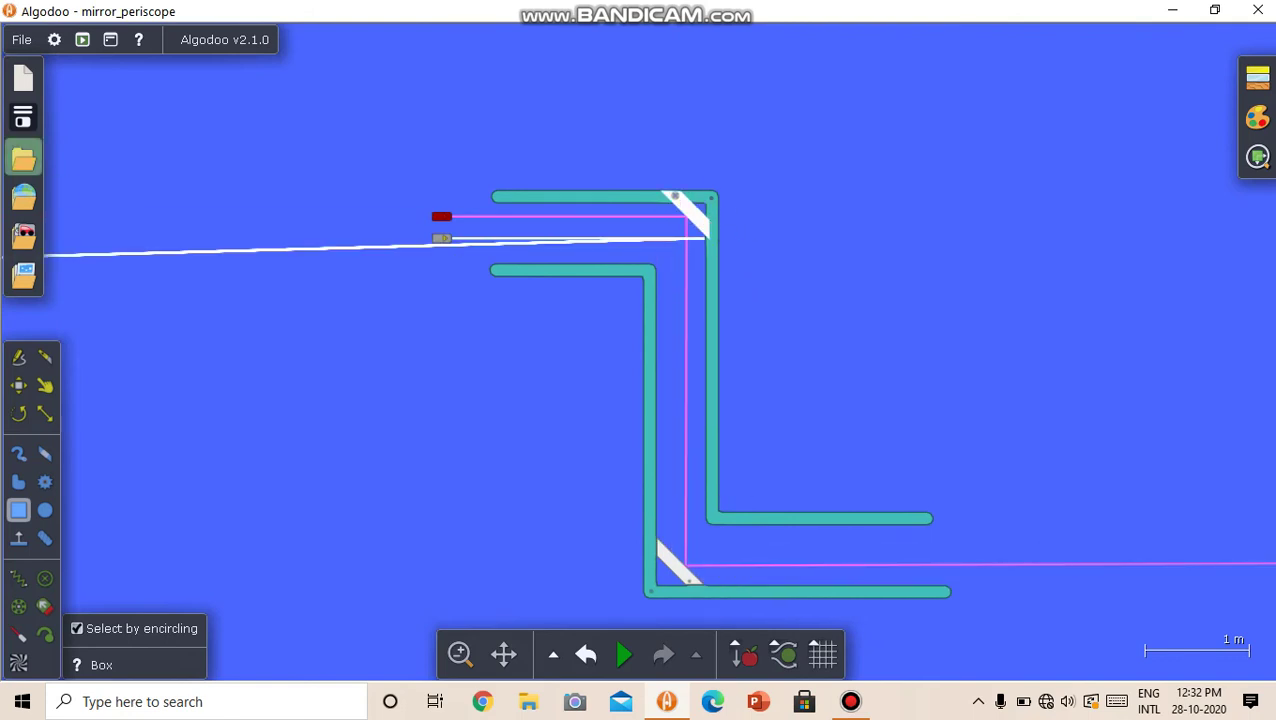
Step: Load the rainbow_scene1 lesson and shift its prism down and to the left
{"action": "left_click", "coordinate": [23, 158]}
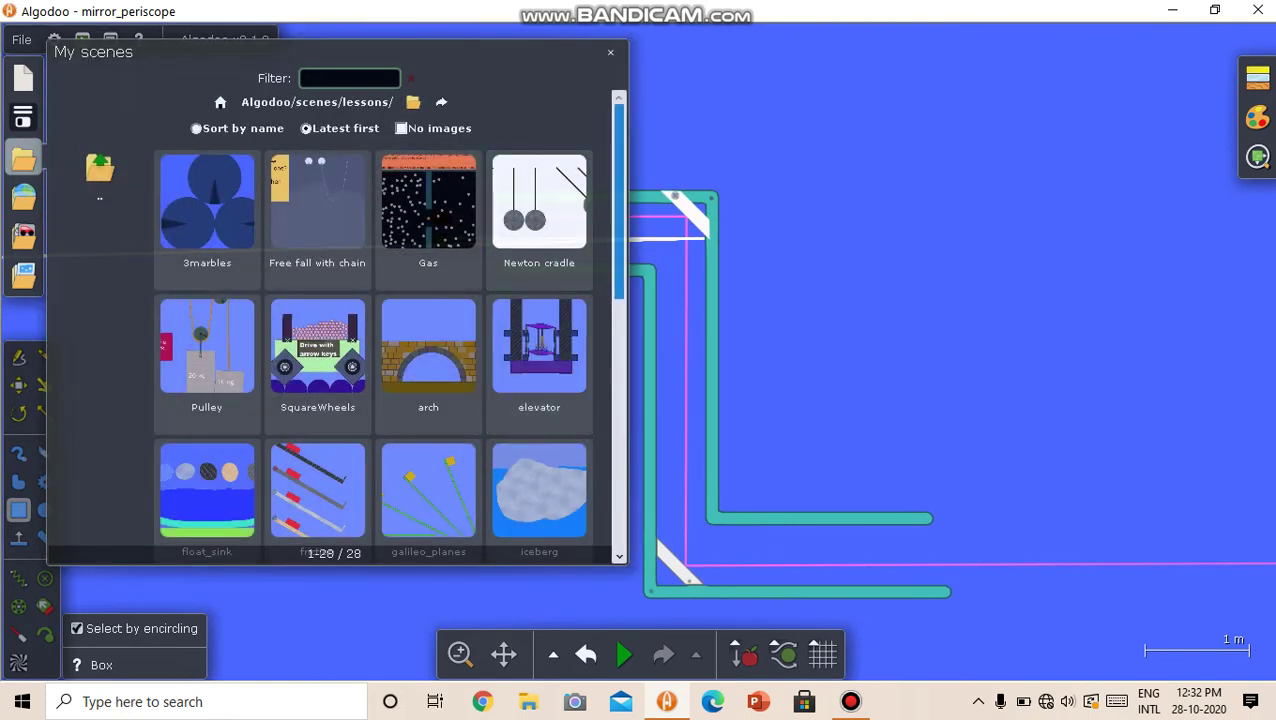
{"action": "scroll", "coordinate": [317, 420], "scroll_direction": "down", "scroll_amount": 5}
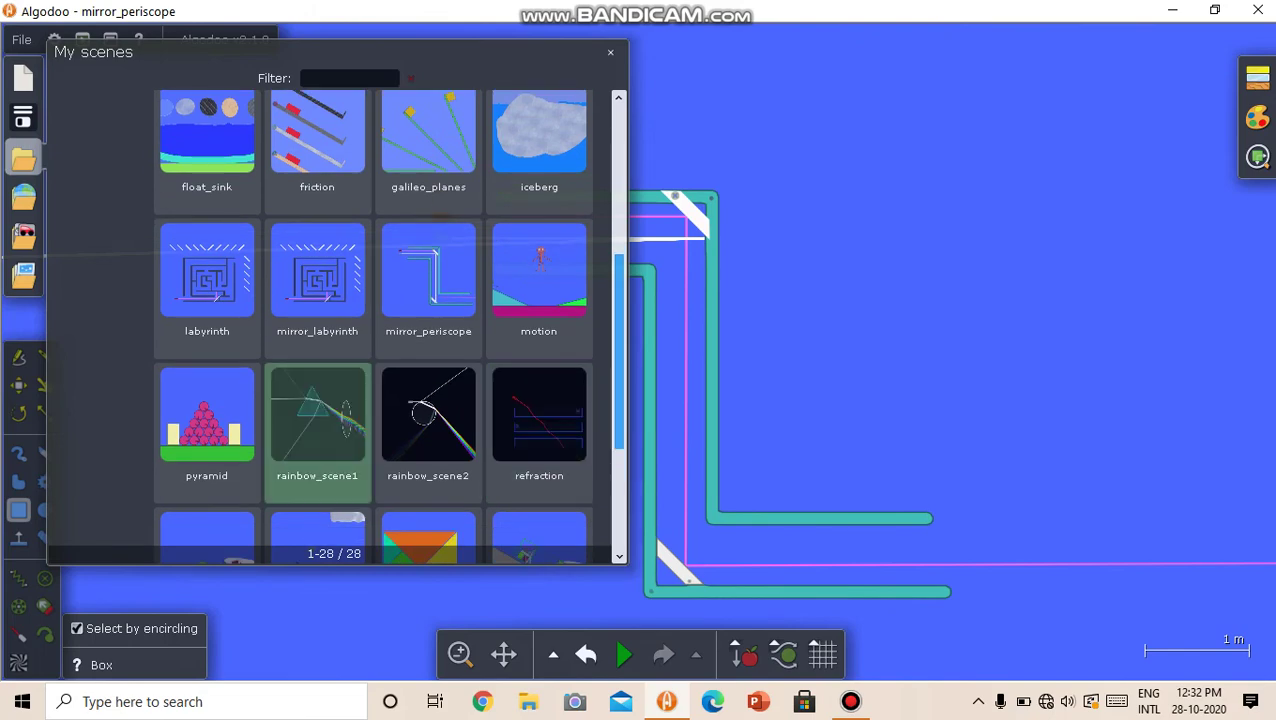
{"action": "left_click", "coordinate": [317, 415]}
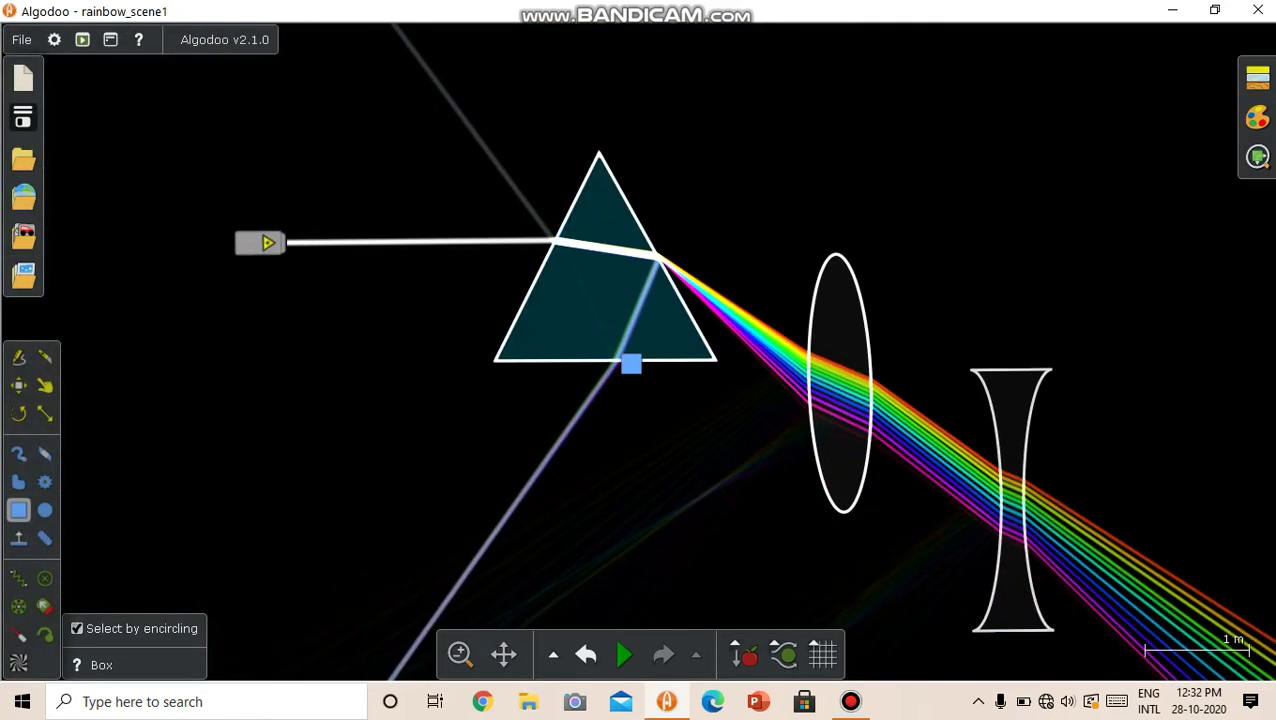
{"action": "left_click_drag", "start_coordinate": [567, 350], "coordinate": [540, 382]}
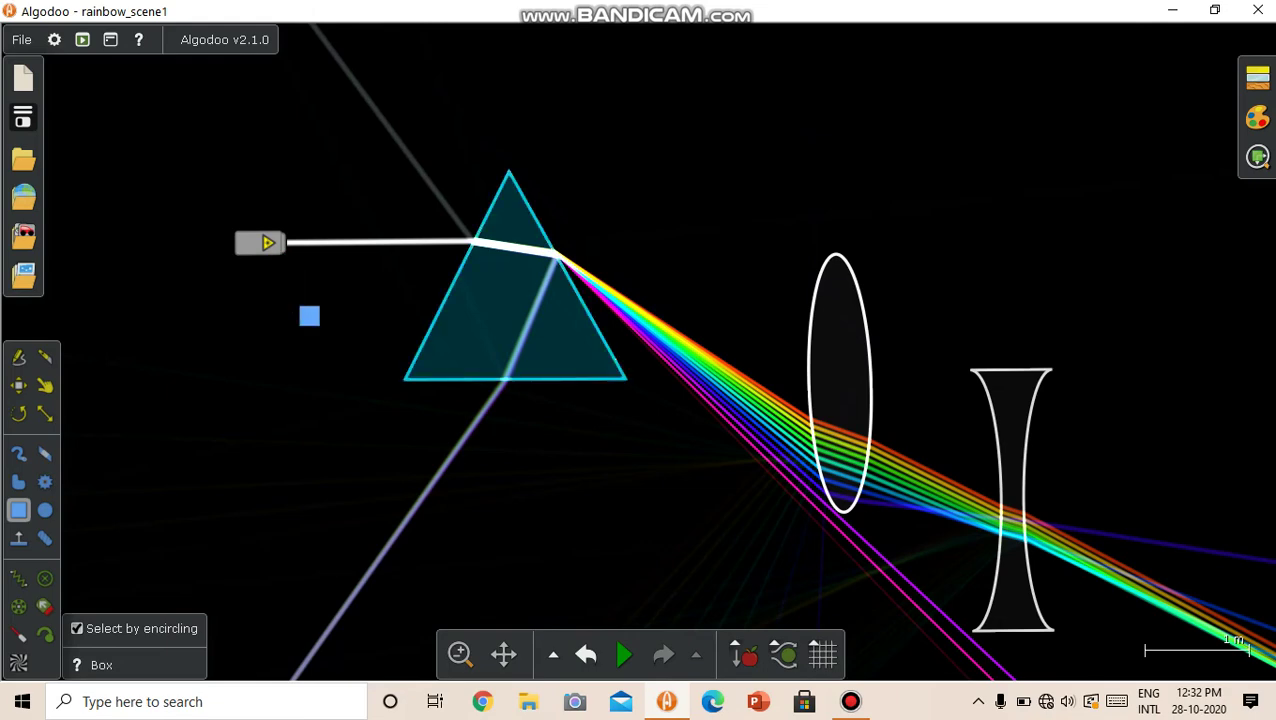
Step: Move the convex lens lower and to the right, then pan to centre the beams
{"action": "right_click", "coordinate": [881, 405]}
{"action": "scroll", "coordinate": [850, 380], "scroll_direction": "up", "scroll_amount": 3}
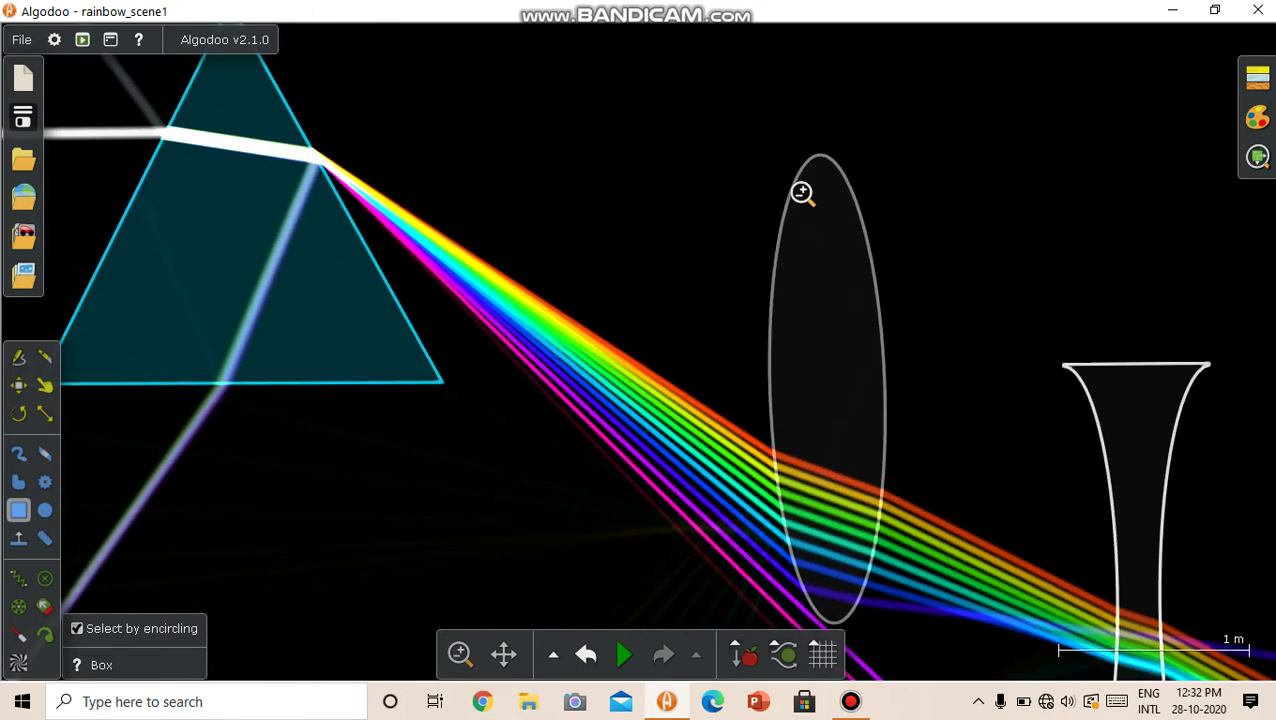
{"action": "left_click_drag", "start_coordinate": [848, 327], "coordinate": [909, 397]}
{"action": "left_click_drag", "start_coordinate": [1000, 473], "coordinate": [911, 268]}
{"action": "scroll", "coordinate": [911, 268], "scroll_direction": "down", "scroll_amount": 2}
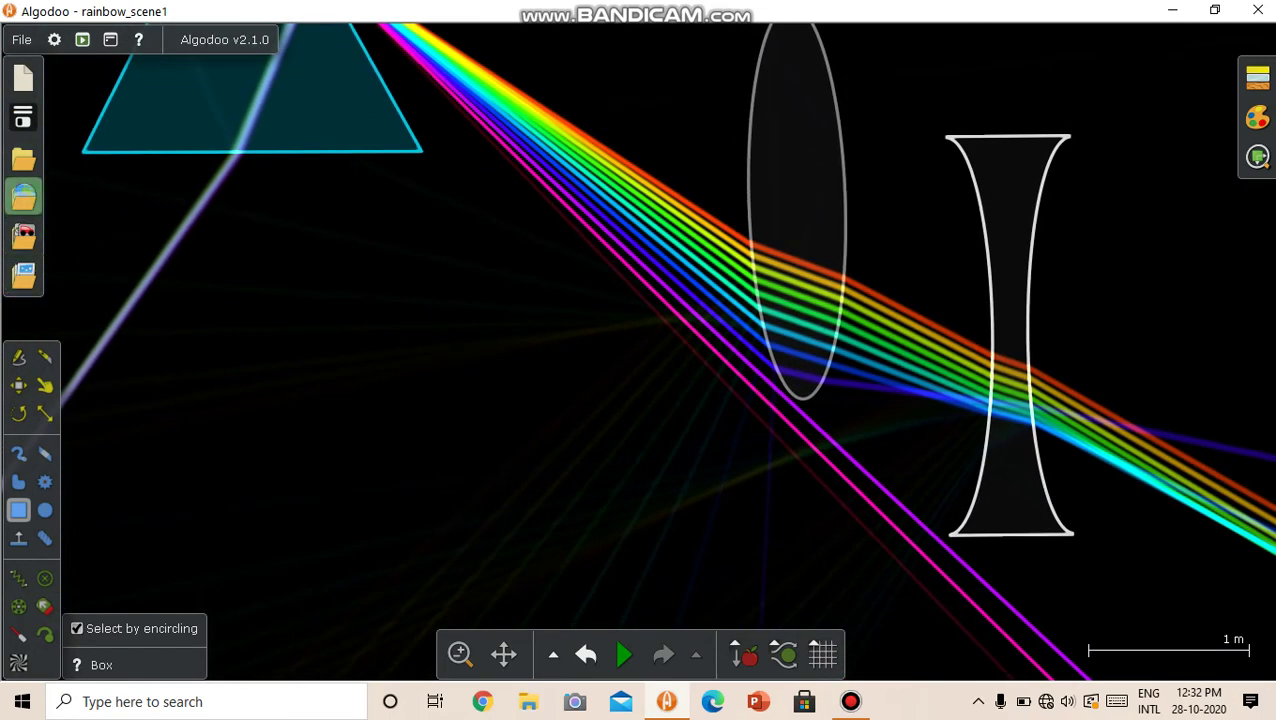
Step: Load rainbow_scene2 and drag its circular prism right to swing the rainbow beam
{"action": "left_click", "coordinate": [23, 158]}
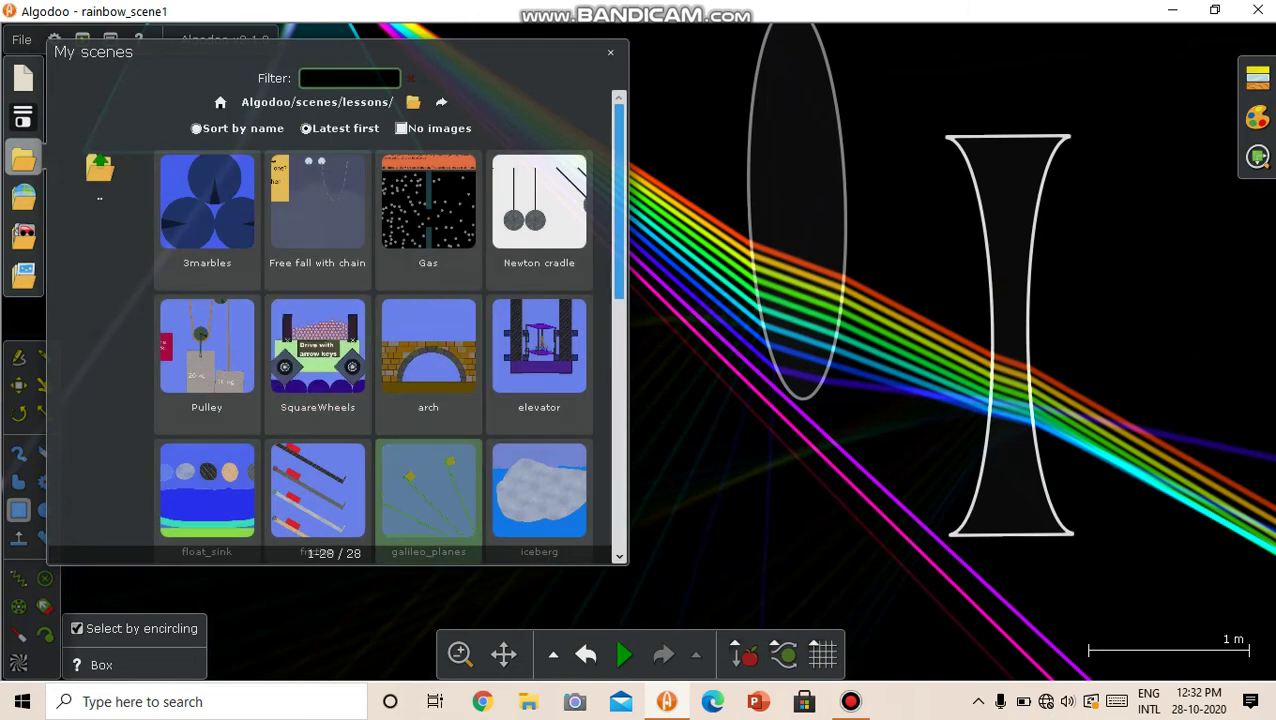
{"action": "scroll", "coordinate": [388, 326], "scroll_direction": "down", "scroll_amount": 5}
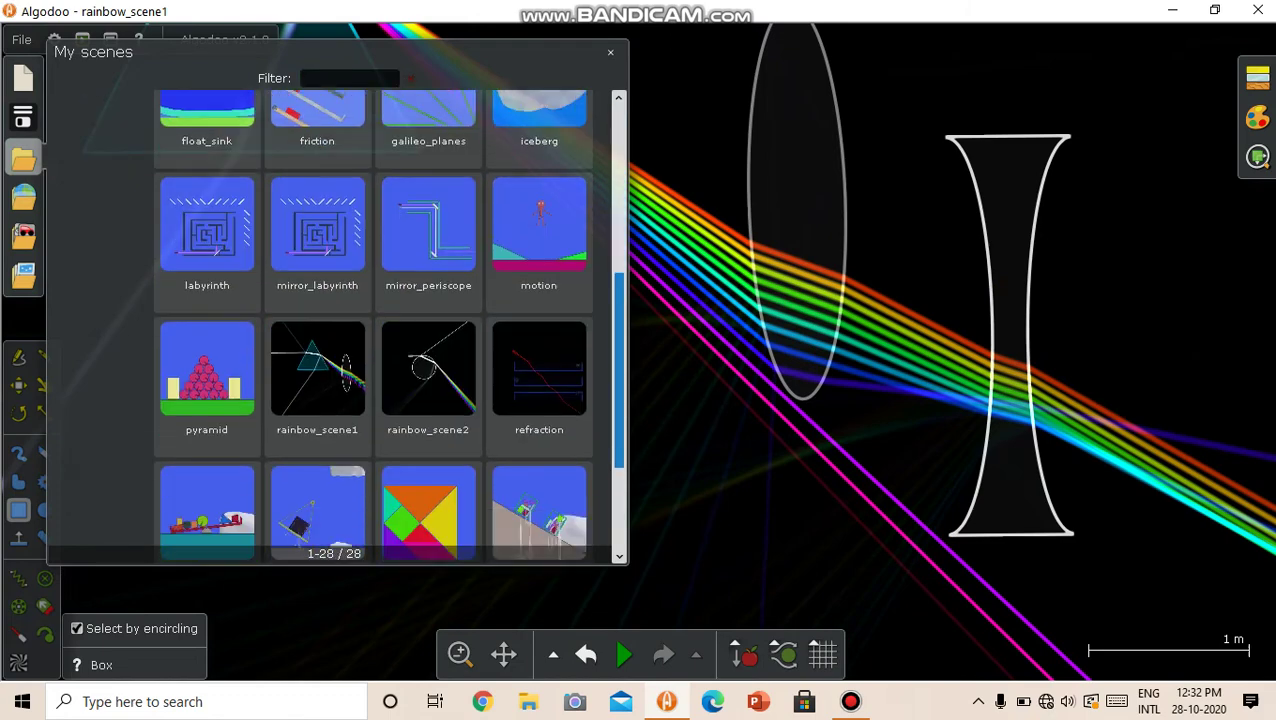
{"action": "left_click", "coordinate": [426, 377]}
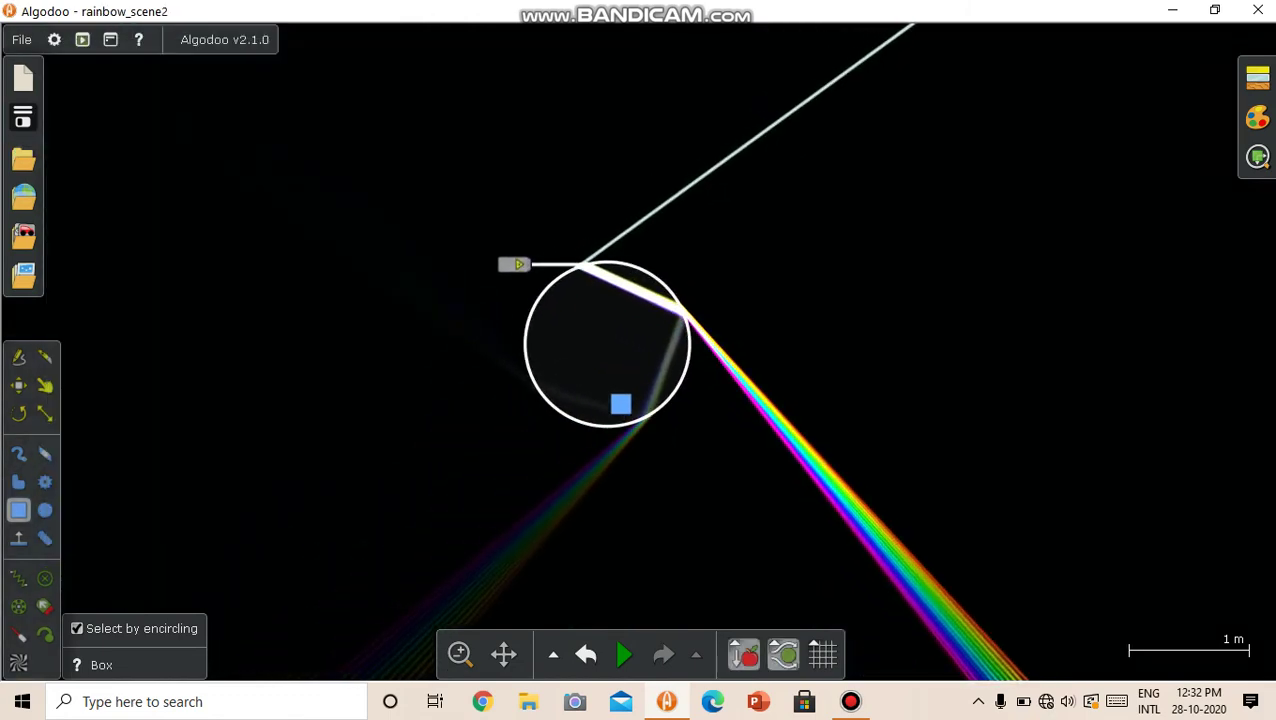
{"action": "left_click_drag", "start_coordinate": [620, 403], "coordinate": [696, 398]}
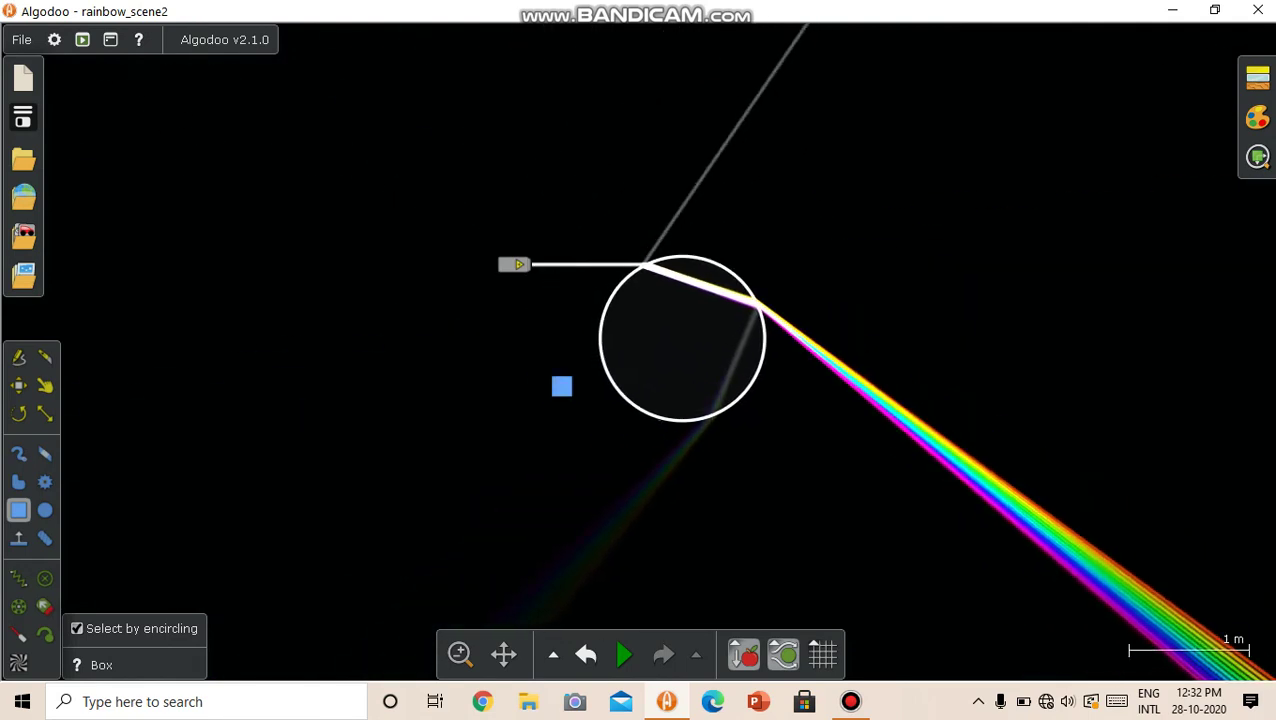
Step: Load the refraction lesson and shift its laser so the red ray bends through the slabs
{"action": "left_click", "coordinate": [23, 158]}
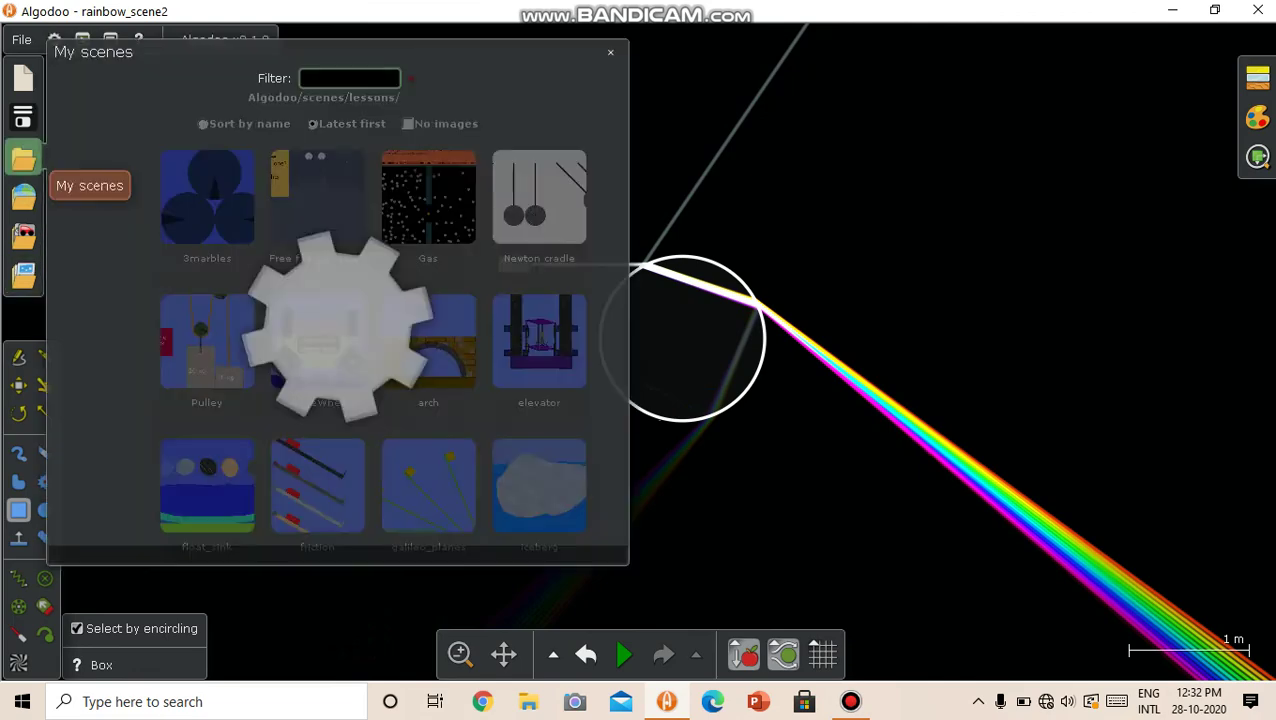
{"action": "scroll", "coordinate": [385, 325], "scroll_direction": "down", "scroll_amount": 6}
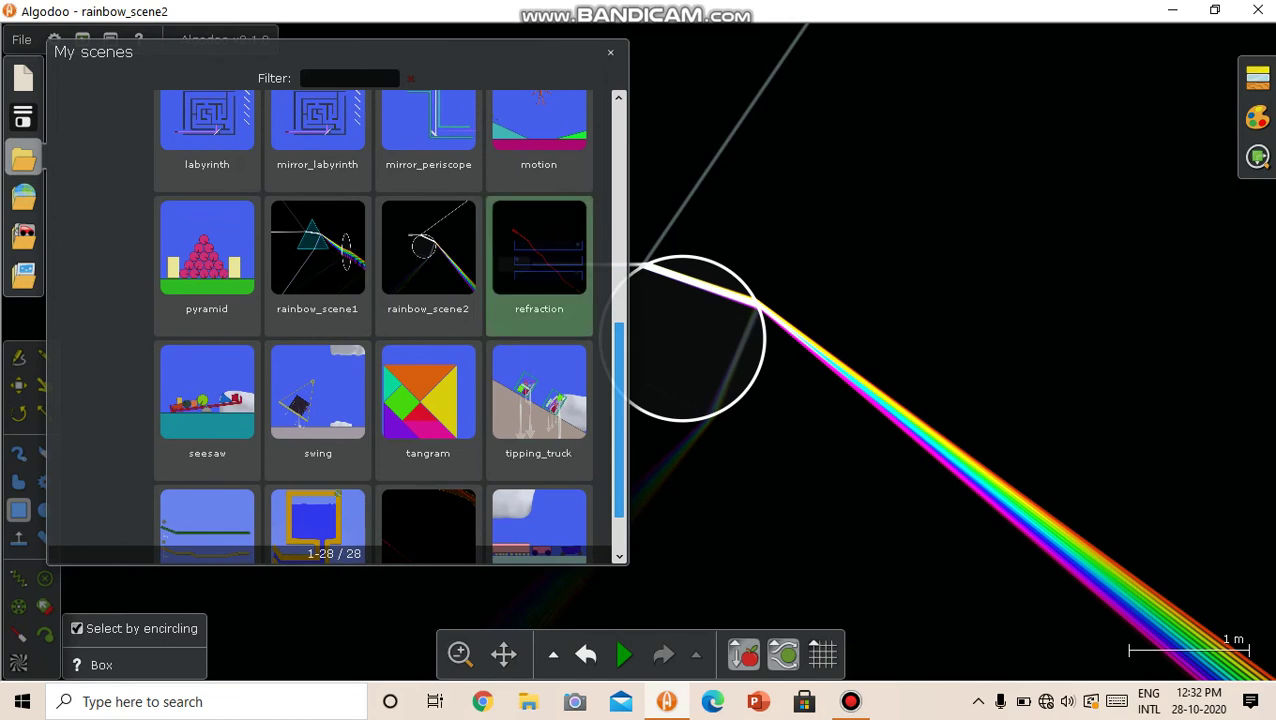
{"action": "left_click", "coordinate": [539, 255]}
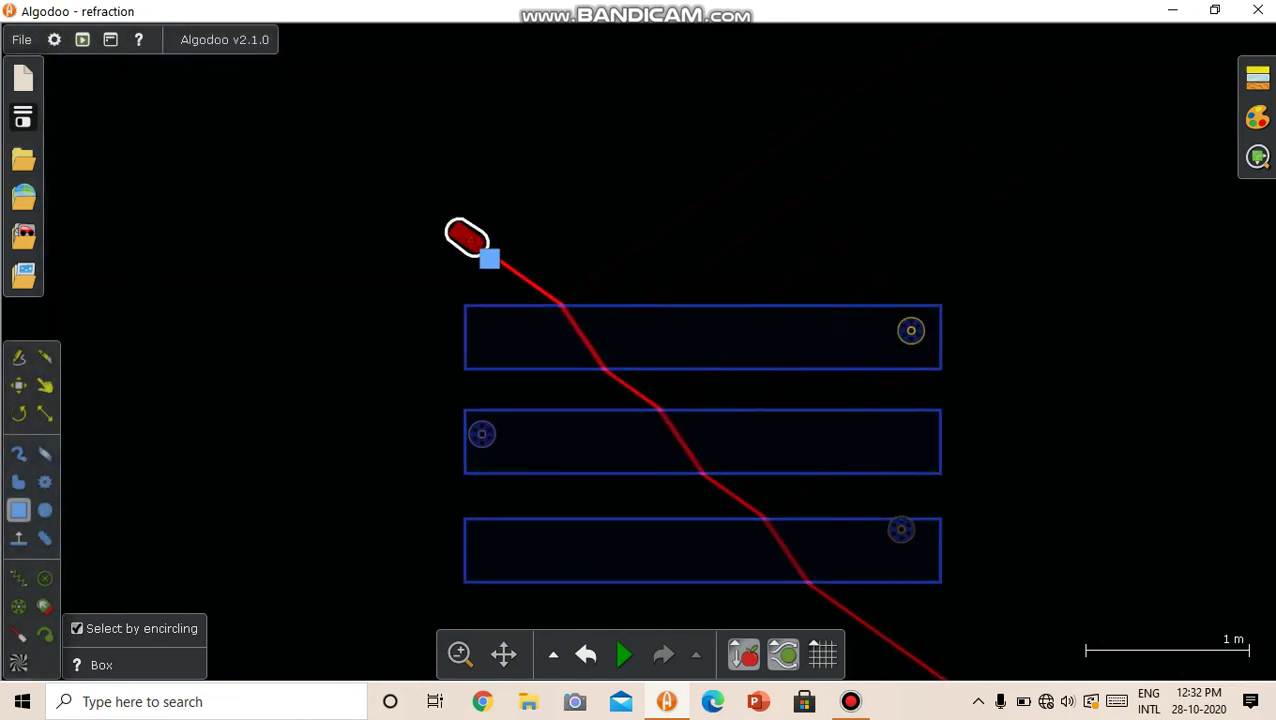
{"action": "left_click_drag", "start_coordinate": [489, 259], "coordinate": [532, 268]}
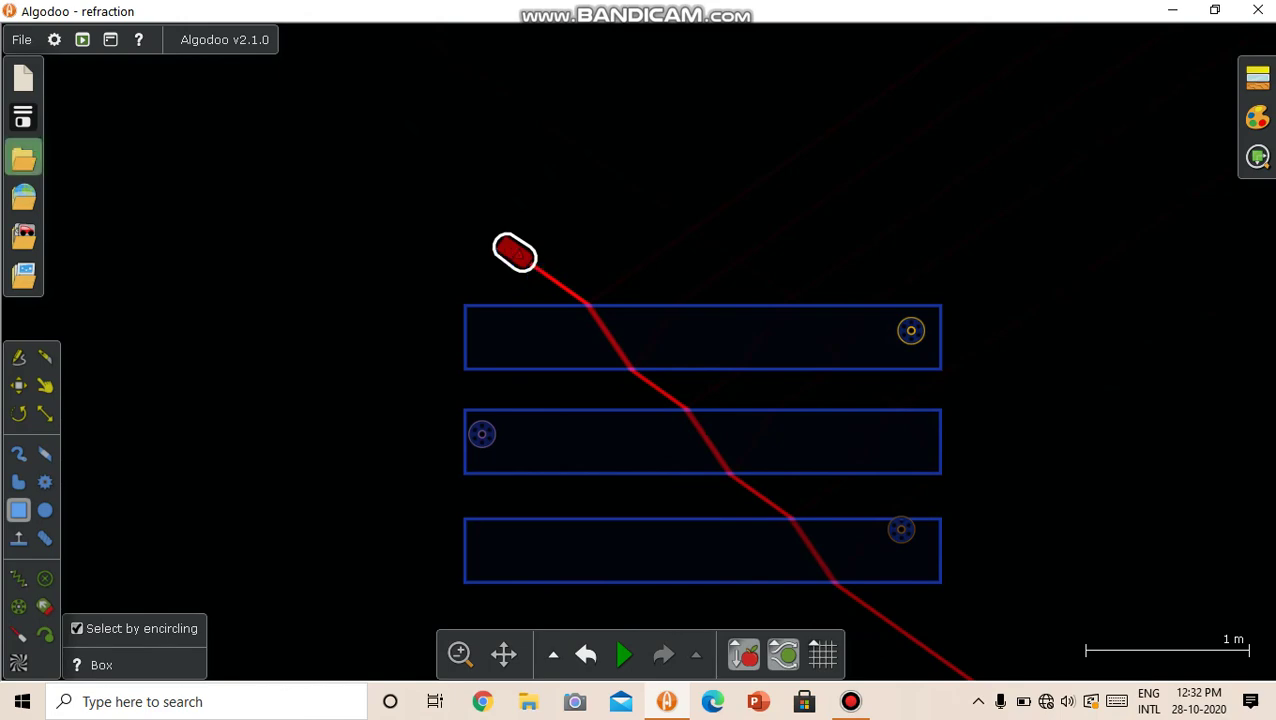
Step: Load the waveguide lesson, aim its laser to zigzag along the guide, and reopen My scenes
{"action": "left_click", "coordinate": [23, 159]}
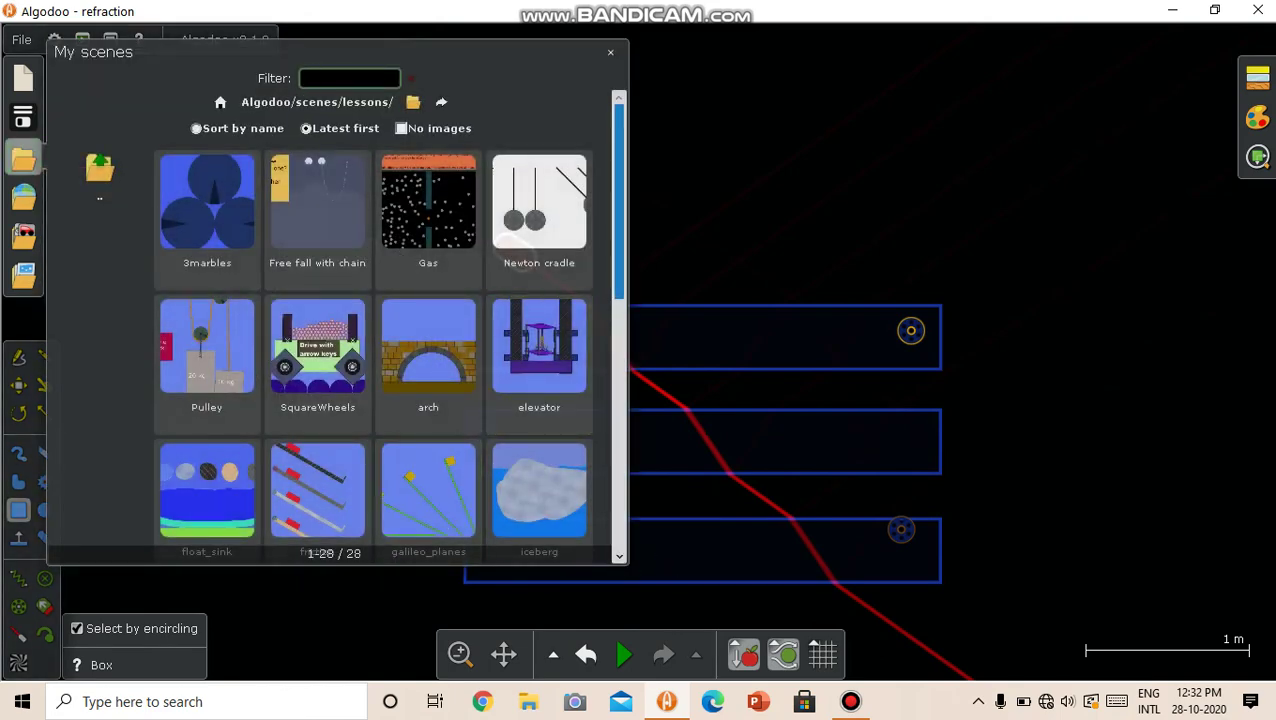
{"action": "scroll", "coordinate": [428, 390], "scroll_direction": "down", "scroll_amount": 5}
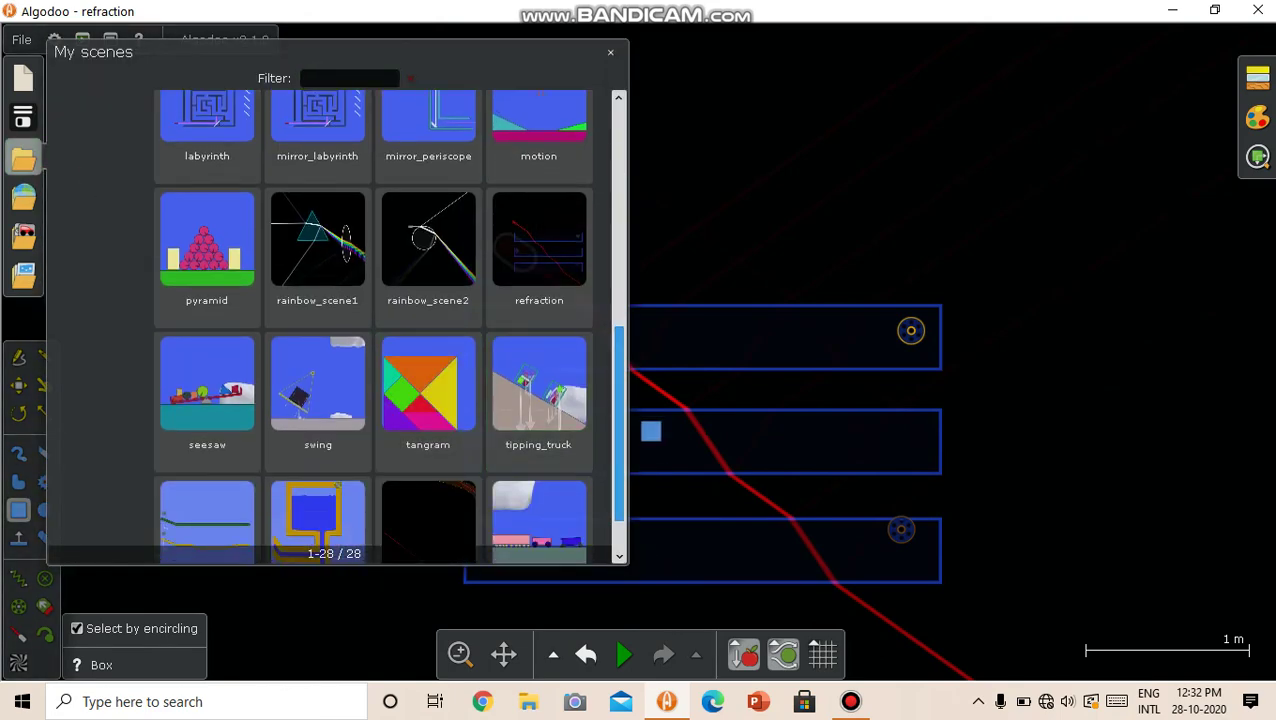
{"action": "scroll", "coordinate": [510, 247], "scroll_direction": "down", "scroll_amount": 1}
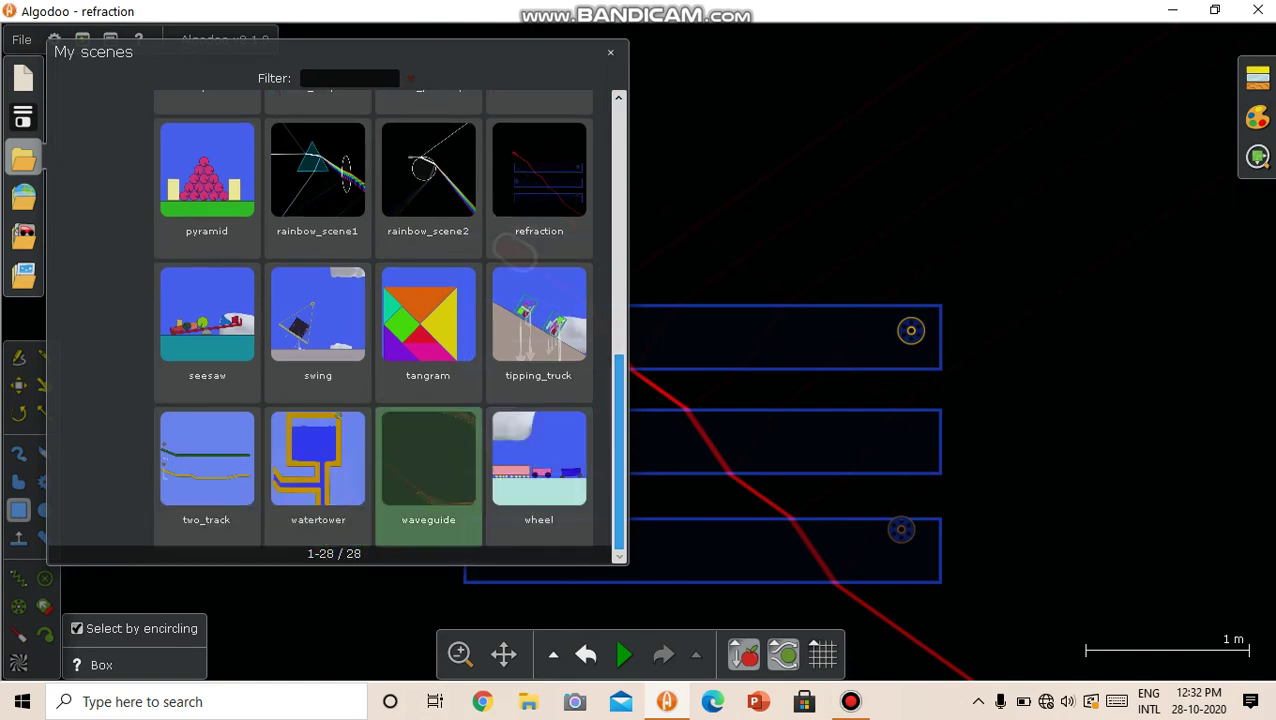
{"action": "left_click", "coordinate": [428, 458]}
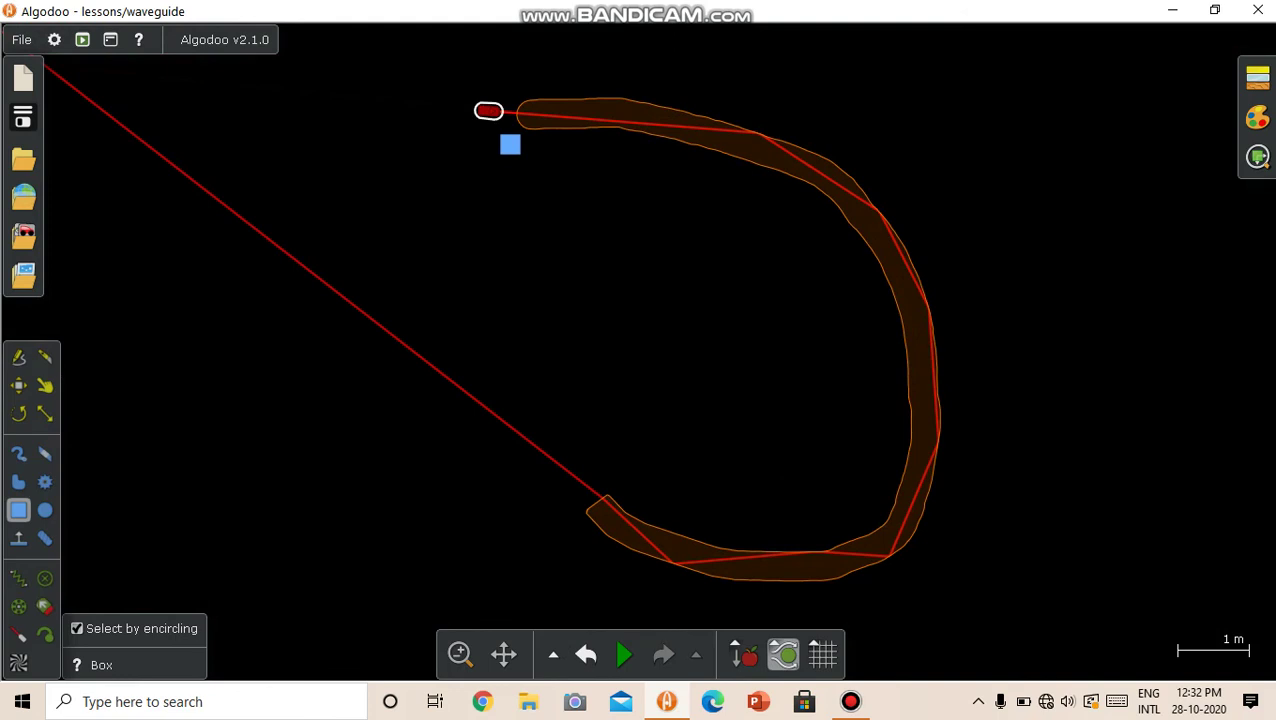
{"action": "mouse_move", "coordinate": [490, 110]}
{"action": "left_mouse_down"}
{"action": "mouse_move", "coordinate": [478, 65]}
{"action": "mouse_move", "coordinate": [478, 104]}
{"action": "left_mouse_up"}
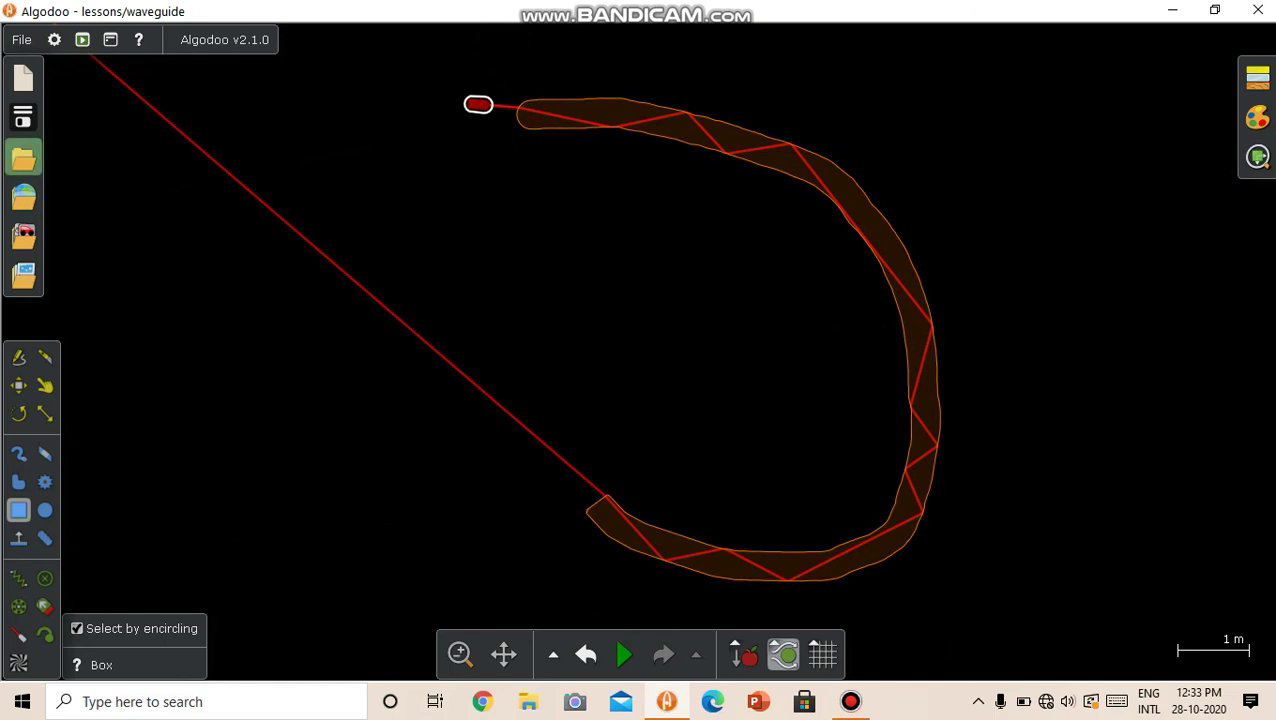
{"action": "left_click", "coordinate": [23, 158]}
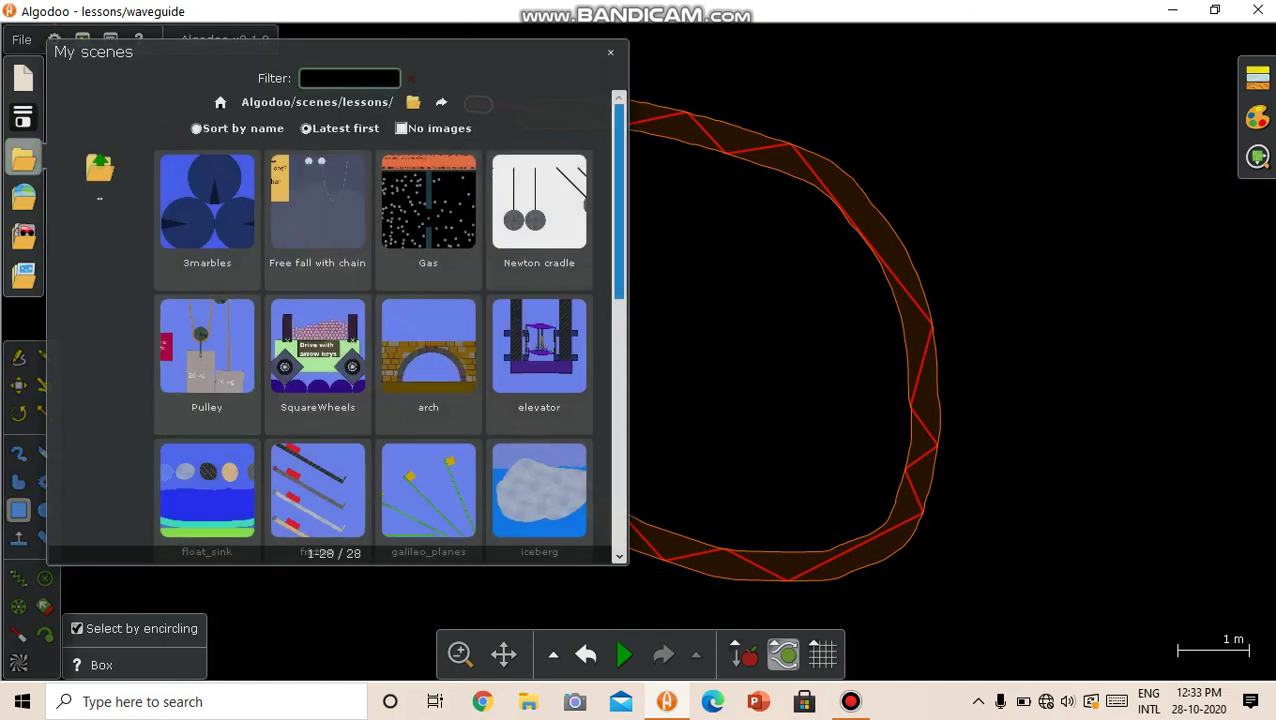
{"action": "scroll", "coordinate": [370, 320], "scroll_direction": "down", "scroll_amount": 3}
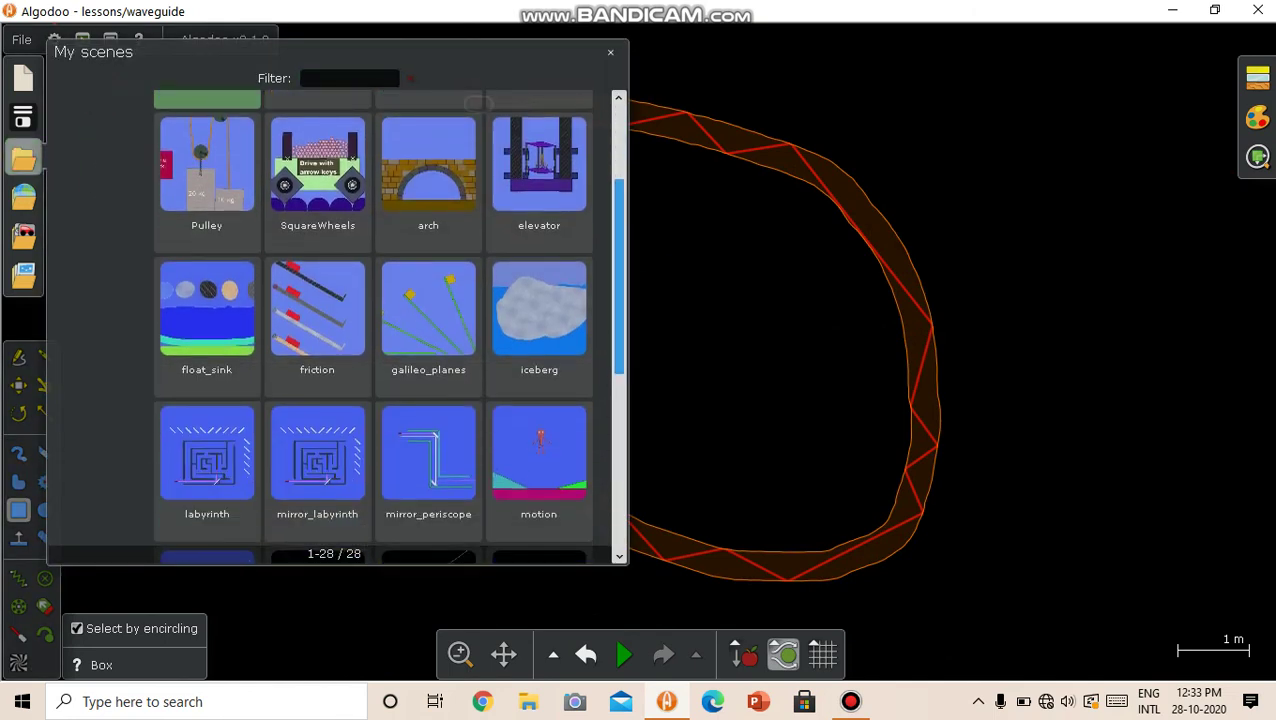